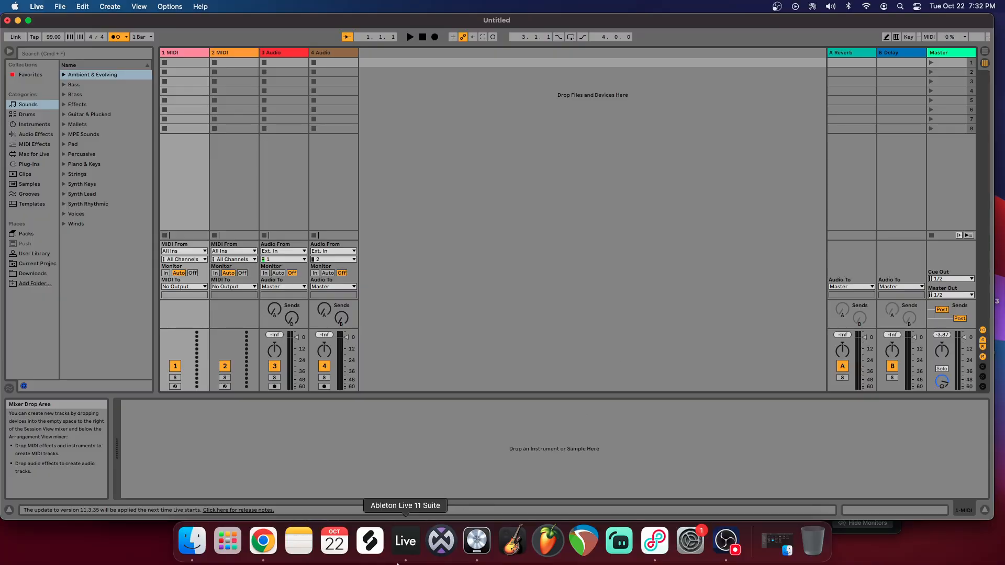
Step: Check the YouTube music video in Chrome and the audio mixer levels in OBS, and return to Live
{"action": "left_click", "coordinate": [263, 541]}
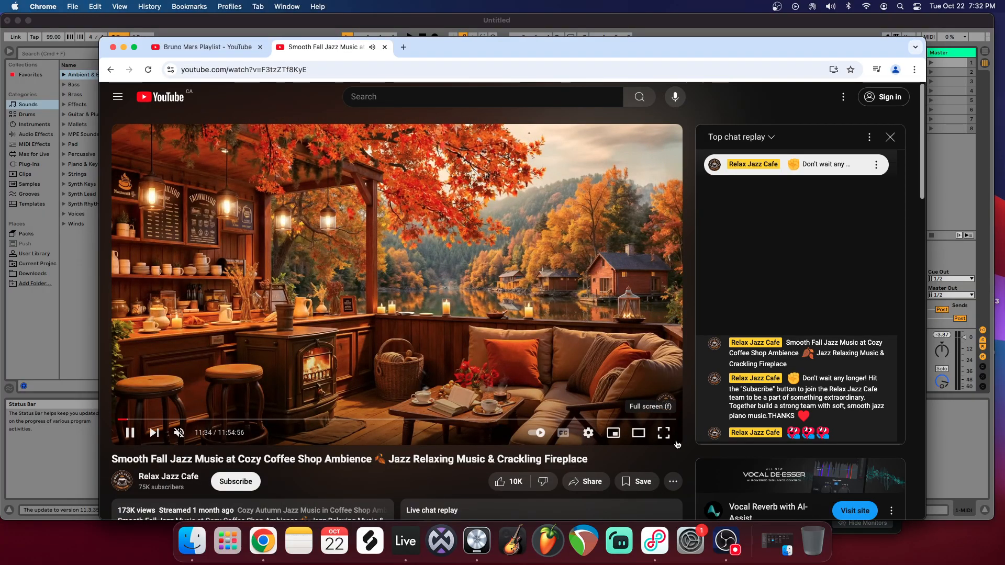
{"action": "left_click", "coordinate": [980, 460]}
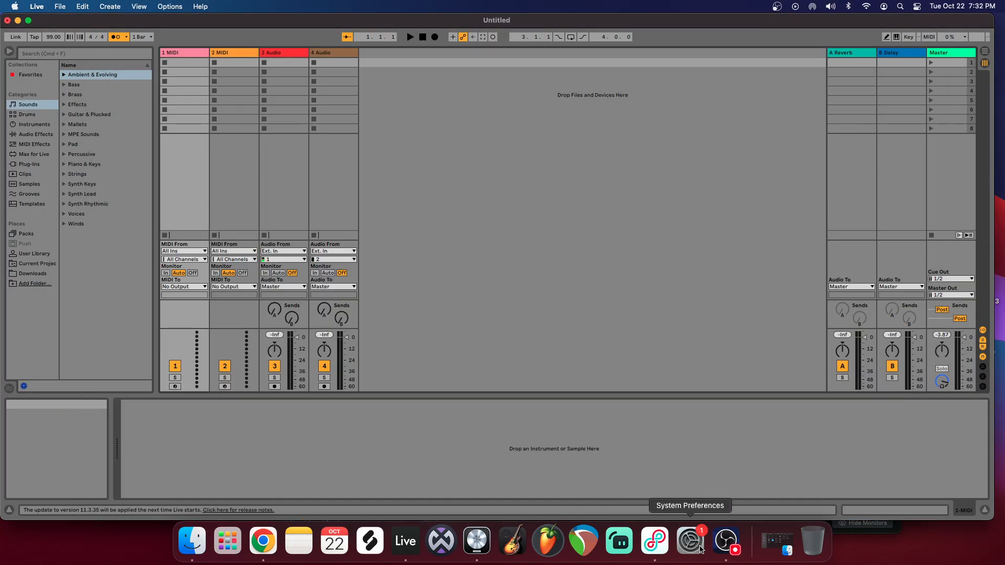
{"action": "left_click", "coordinate": [726, 540]}
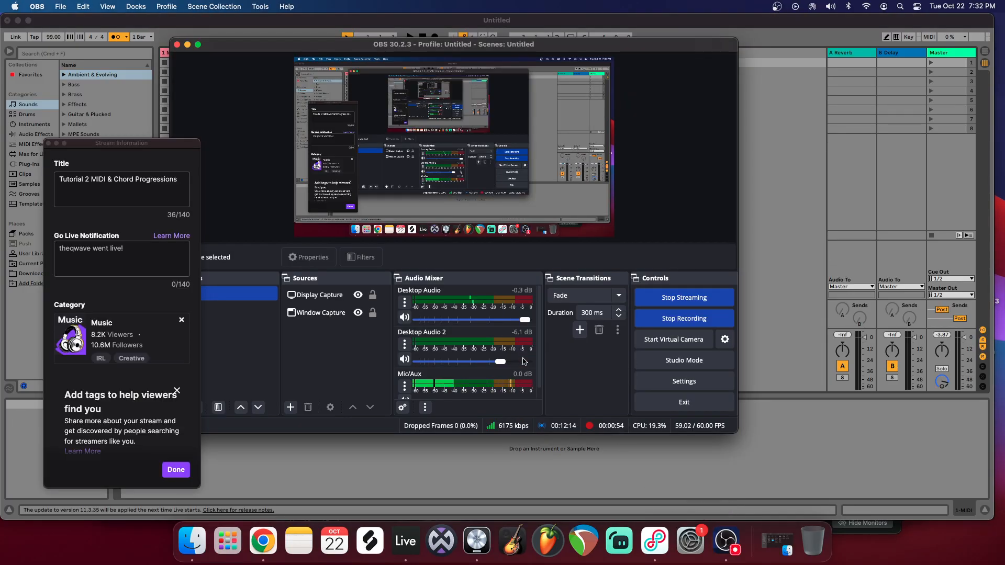
{"action": "left_click", "coordinate": [815, 415]}
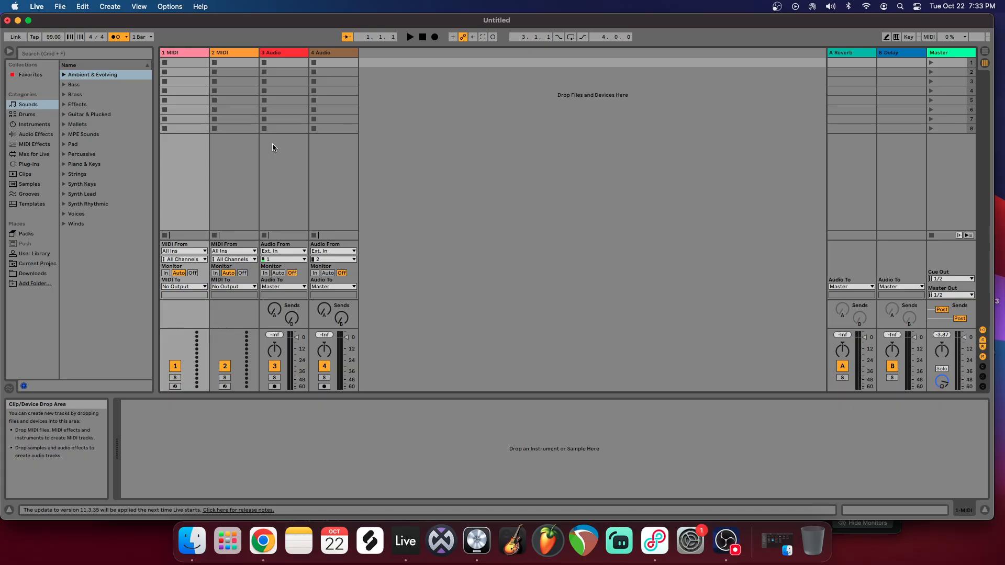
Step: View the Arrangement View, return to the Session View, and show the contents of the Downloads folder
{"action": "left_click", "coordinate": [984, 52]}
{"action": "key", "text": "Tab"}
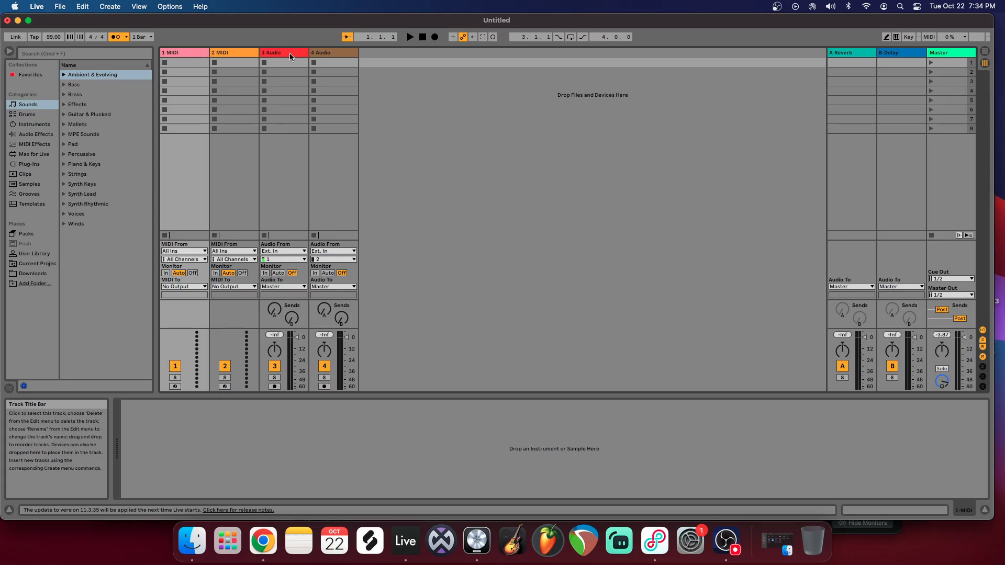
{"action": "left_click", "coordinate": [32, 274]}
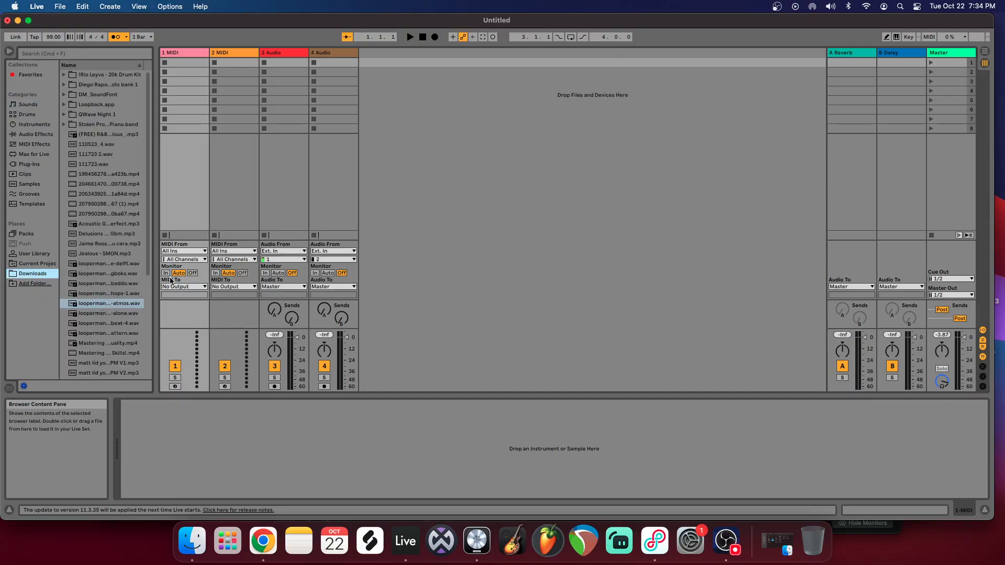
Step: Show the Instruments category in the browser and insert an empty MIDI clip in the first slot of track 1 MIDI
{"action": "left_click", "coordinate": [195, 54]}
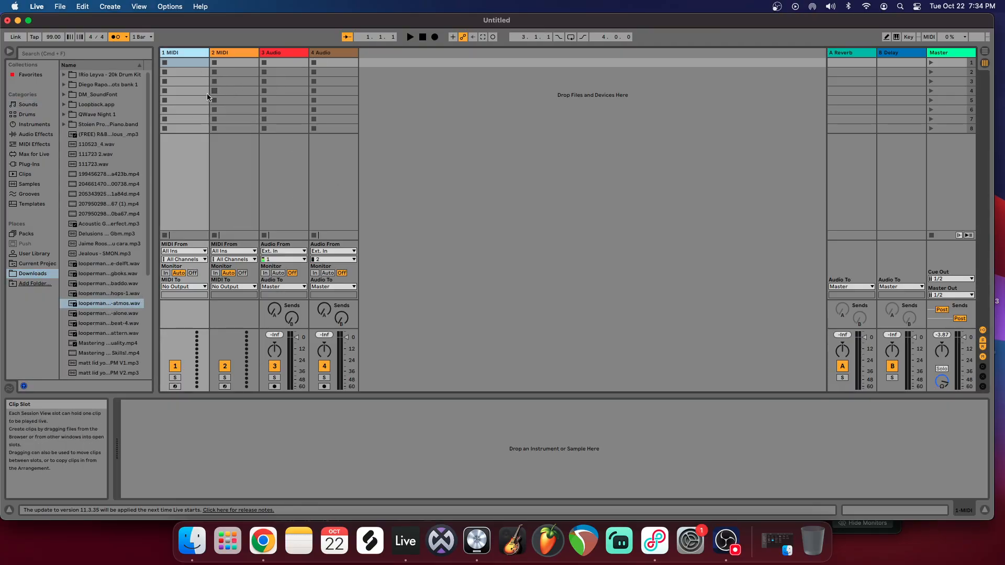
{"action": "left_click", "coordinate": [34, 125]}
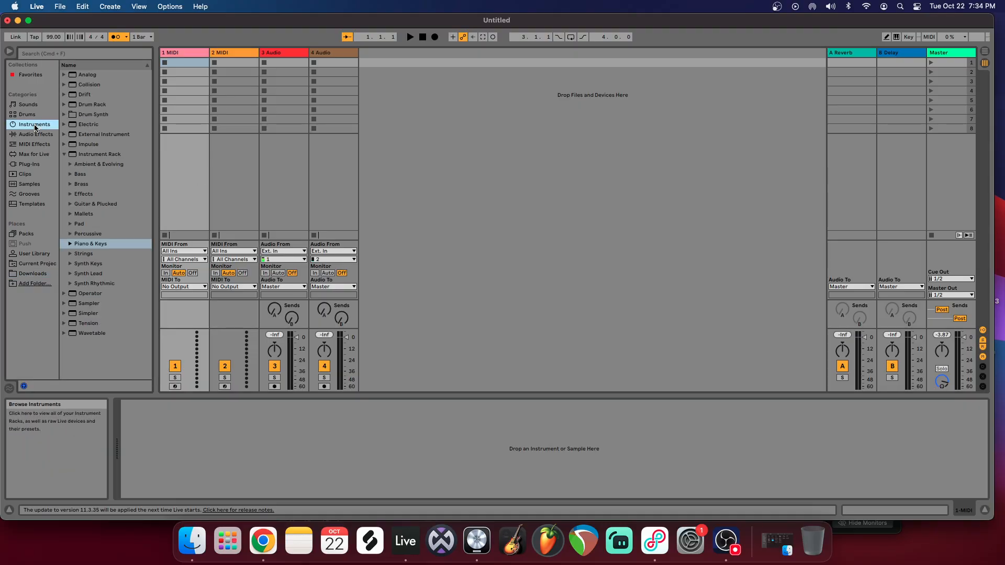
{"action": "right_click", "coordinate": [184, 62]}
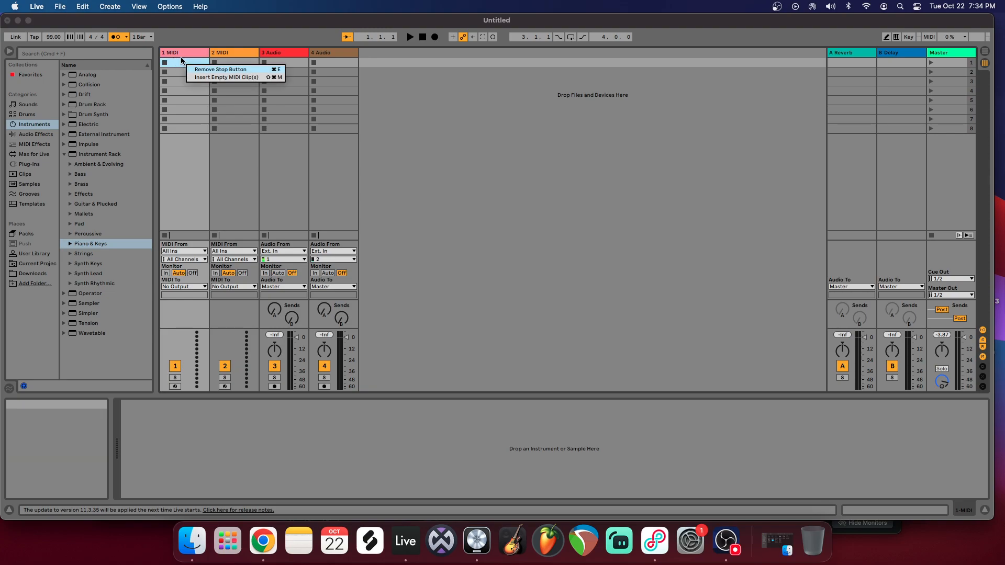
{"action": "left_click", "coordinate": [226, 77]}
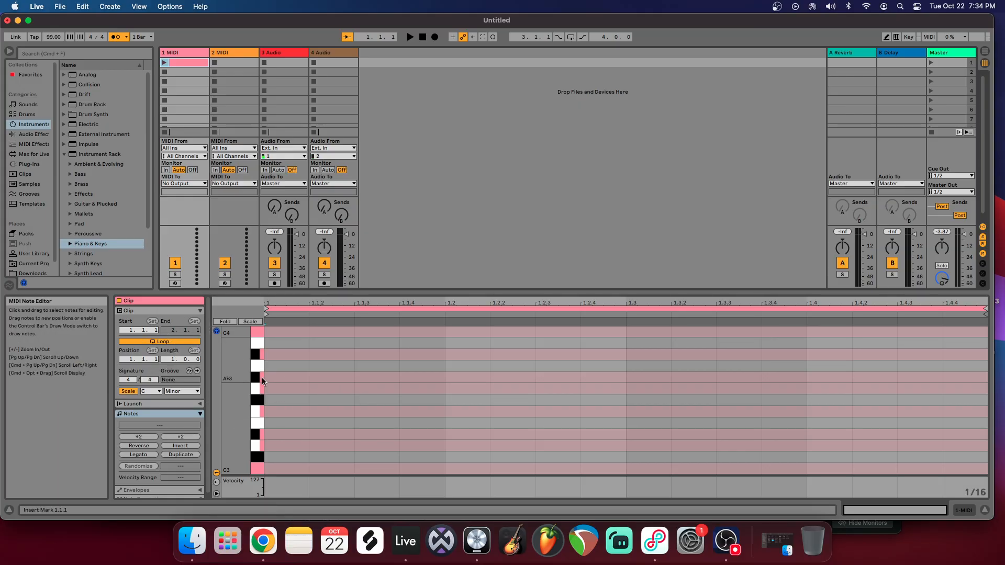
Step: Examine the full octave range of the clip's piano roll, from the highest notes down to C-2
{"action": "left_click_drag", "start_coordinate": [237, 379], "coordinate": [222, 379]}
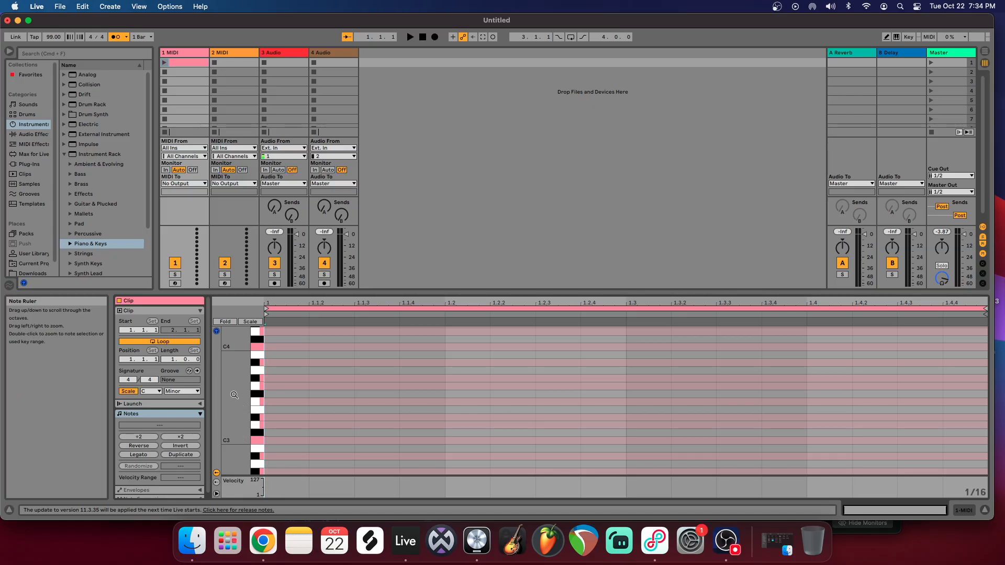
{"action": "left_click_drag", "start_coordinate": [237, 395], "coordinate": [240, 340]}
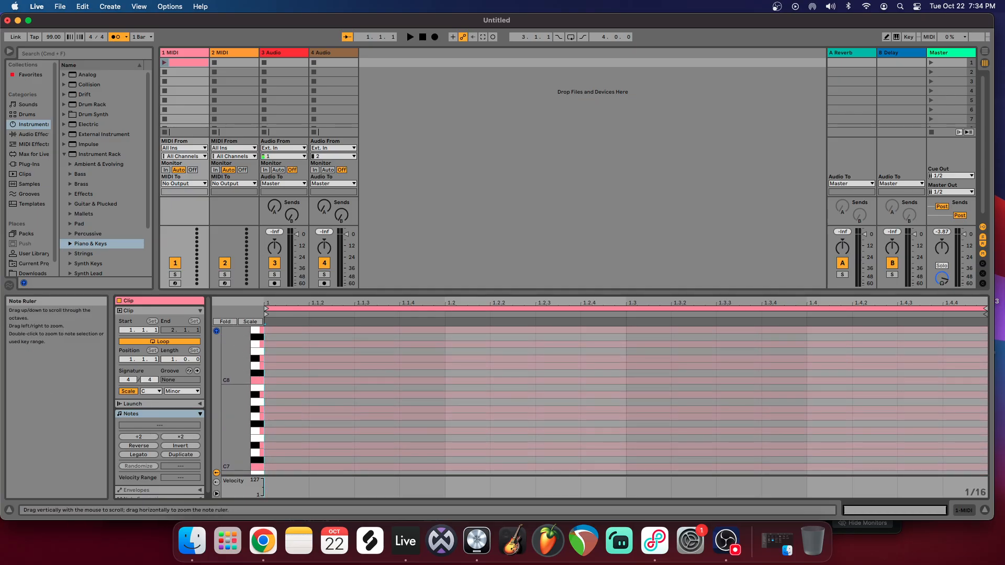
{"action": "scroll", "coordinate": [244, 348], "scroll_direction": "down", "scroll_amount": 10}
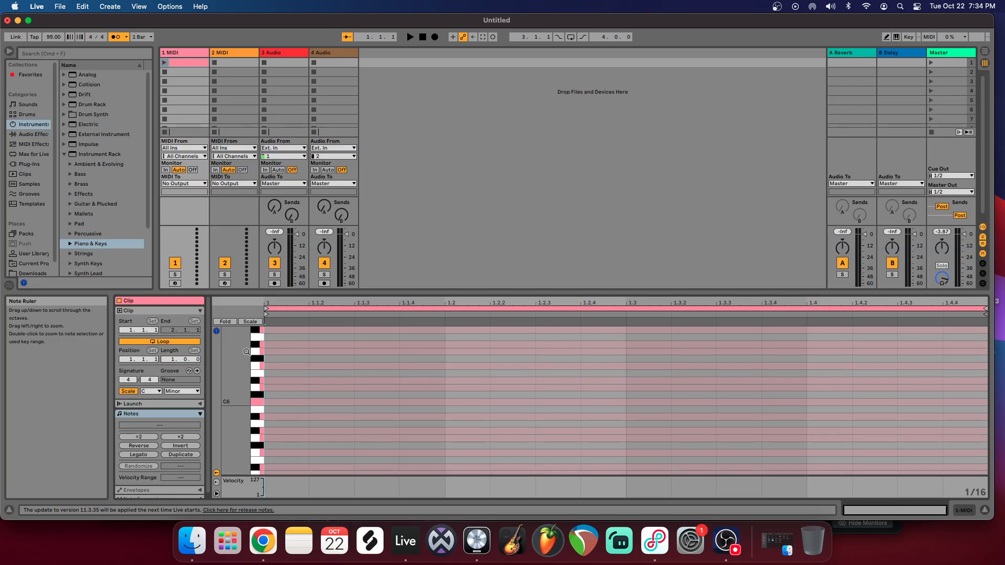
{"action": "scroll", "coordinate": [233, 397], "scroll_direction": "down", "scroll_amount": 10}
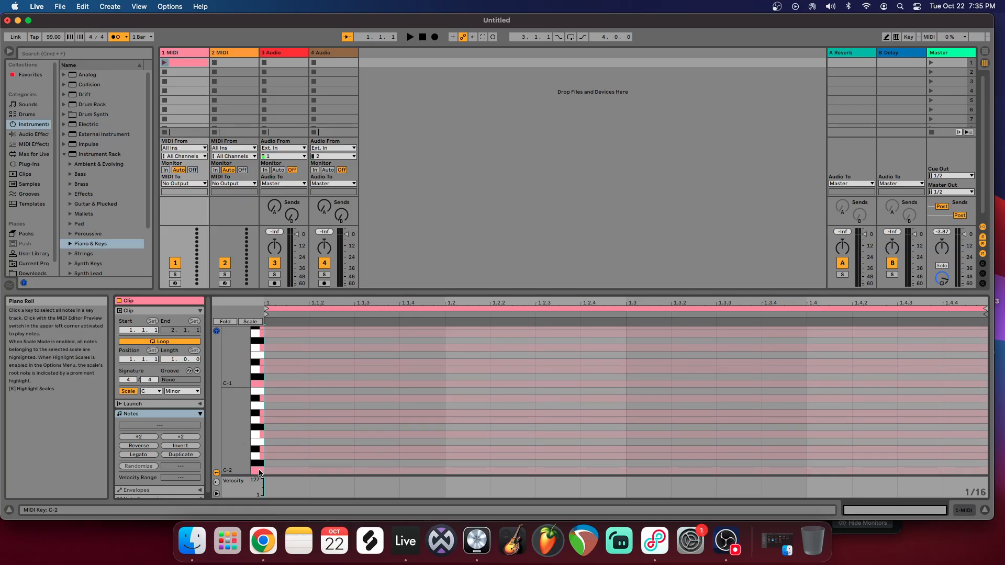
{"action": "left_click_drag", "start_coordinate": [236, 374], "coordinate": [234, 321]}
{"action": "left_click_drag", "start_coordinate": [234, 356], "coordinate": [256, 357]}
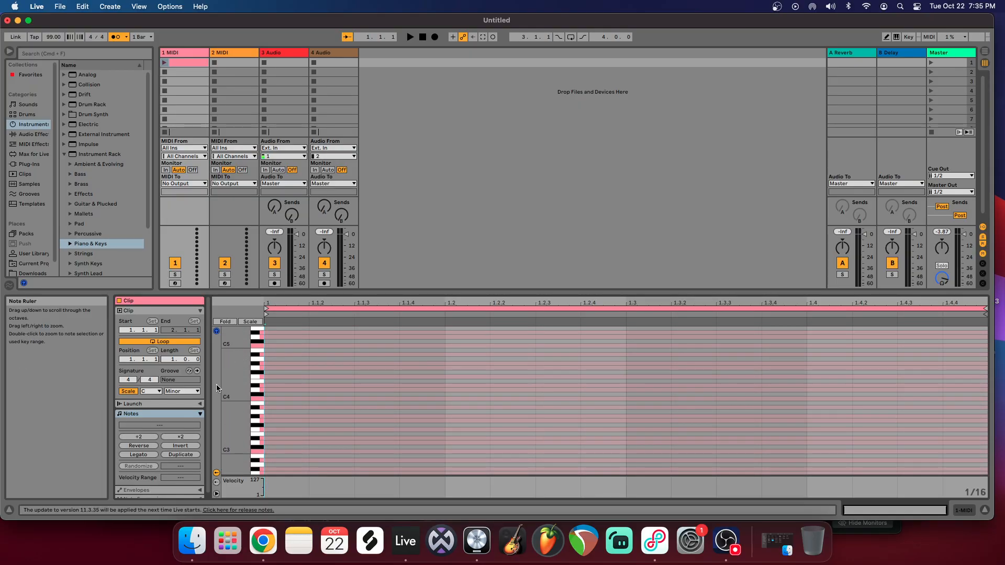
{"action": "left_click", "coordinate": [267, 388]}
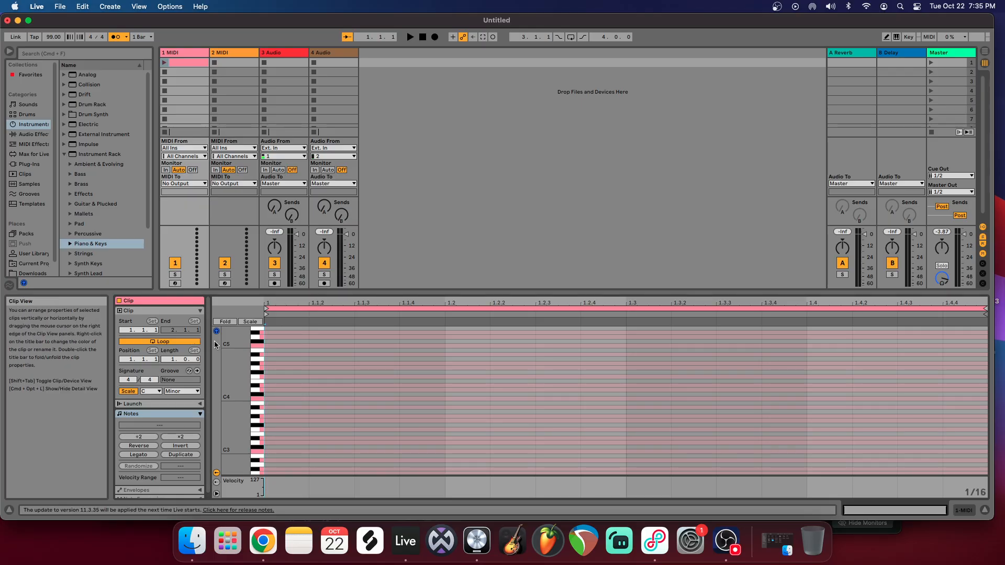
Step: Switch the clip's Loop off and back on, and inspect the clip's timeline beyond the first bar
{"action": "left_click", "coordinate": [168, 344]}
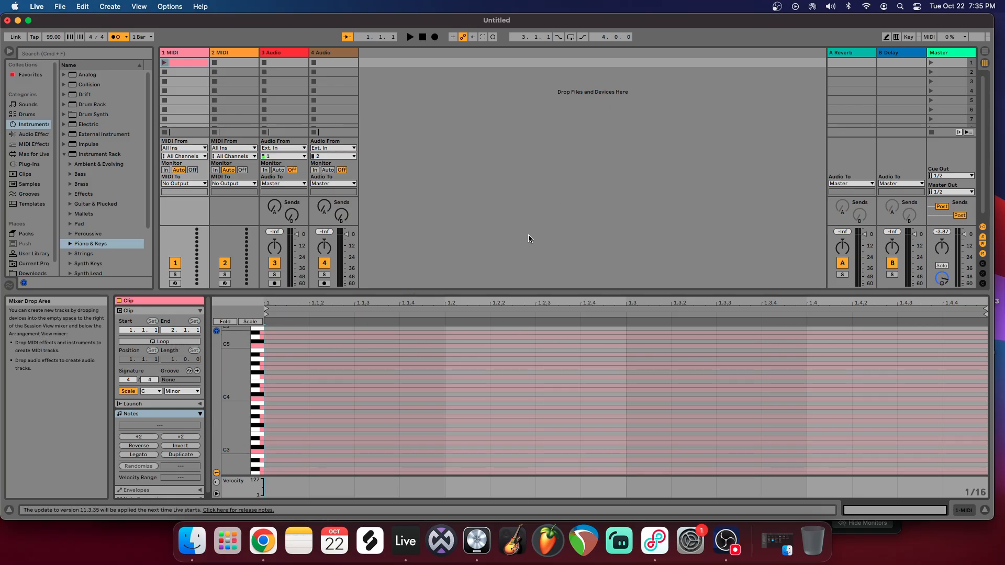
{"action": "left_click", "coordinate": [162, 341]}
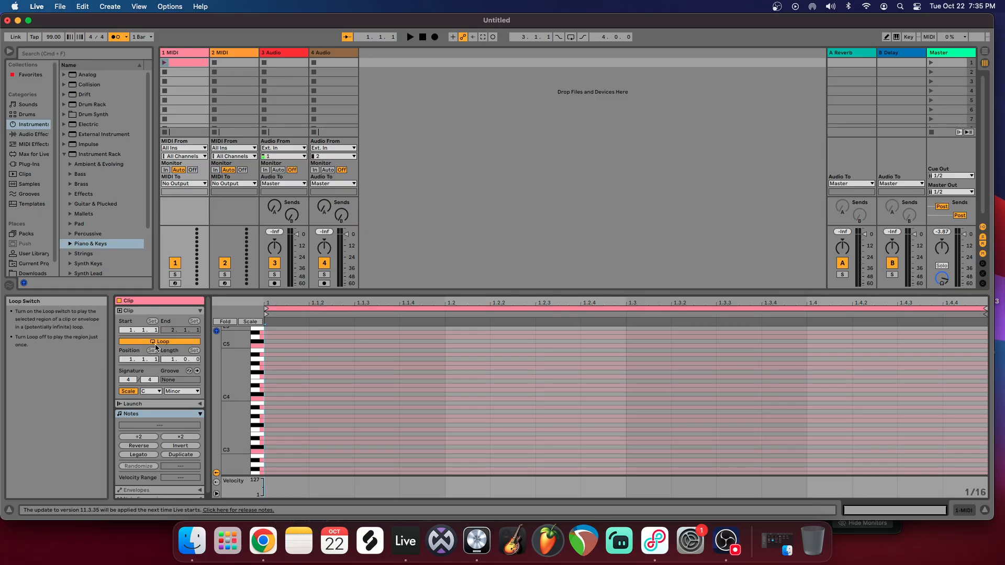
{"action": "mouse_move", "coordinate": [172, 359]}
{"action": "left_mouse_down"}
{"action": "mouse_move", "coordinate": [173, 343]}
{"action": "mouse_move", "coordinate": [173, 359]}
{"action": "left_mouse_up"}
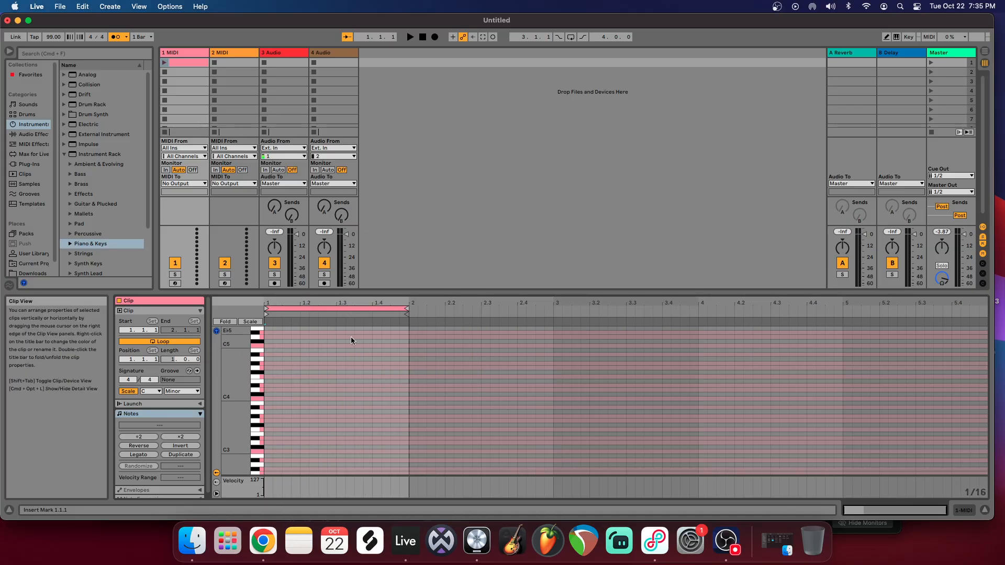
{"action": "mouse_move", "coordinate": [375, 301]}
{"action": "left_mouse_down"}
{"action": "mouse_move", "coordinate": [522, 402]}
{"action": "mouse_move", "coordinate": [548, 363]}
{"action": "mouse_move", "coordinate": [815, 314]}
{"action": "mouse_move", "coordinate": [815, 301]}
{"action": "left_mouse_up"}
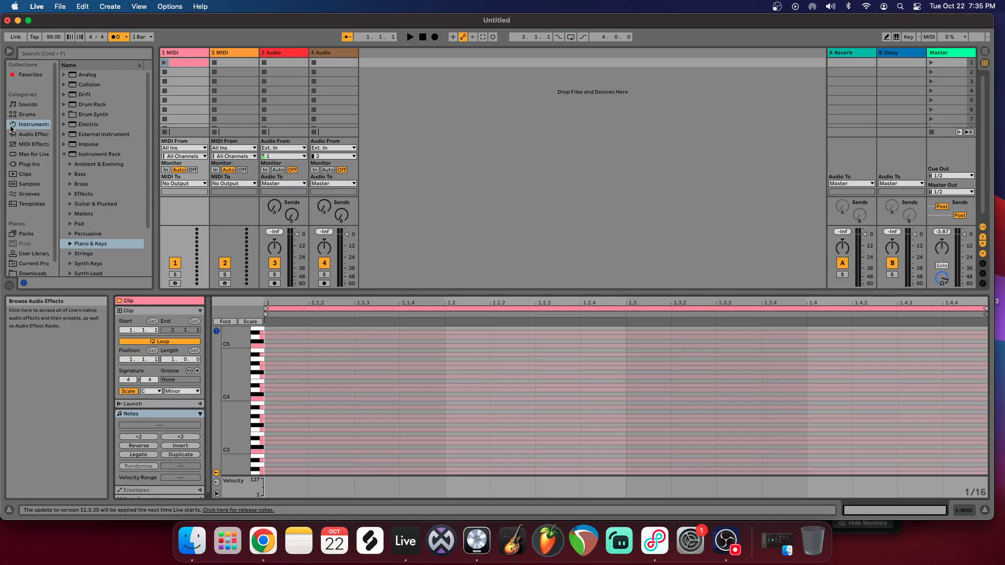
Step: Load the Grand Piano.adg preset from the Piano & Keys sounds onto the first MIDI track
{"action": "left_click", "coordinate": [24, 107]}
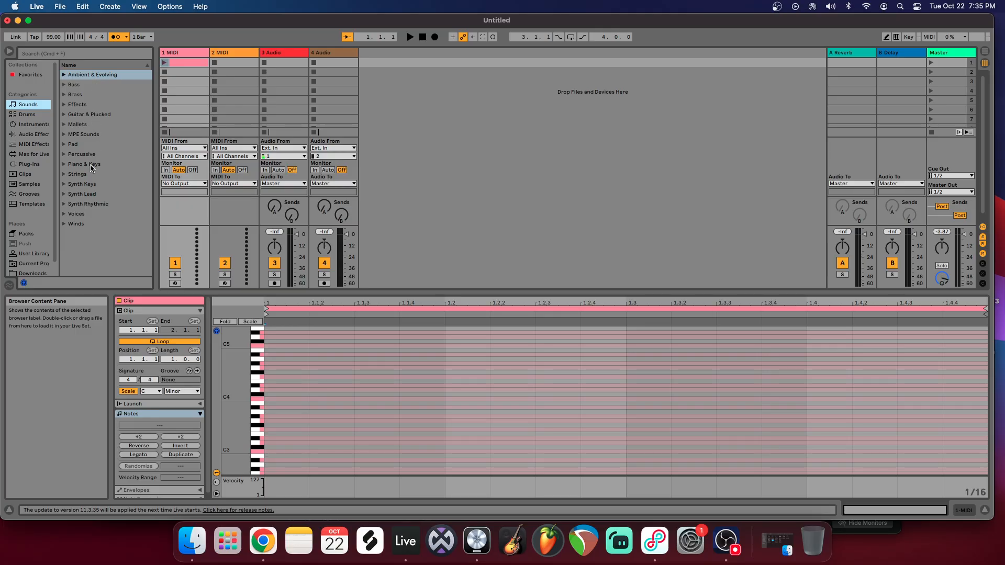
{"action": "left_click", "coordinate": [65, 166]}
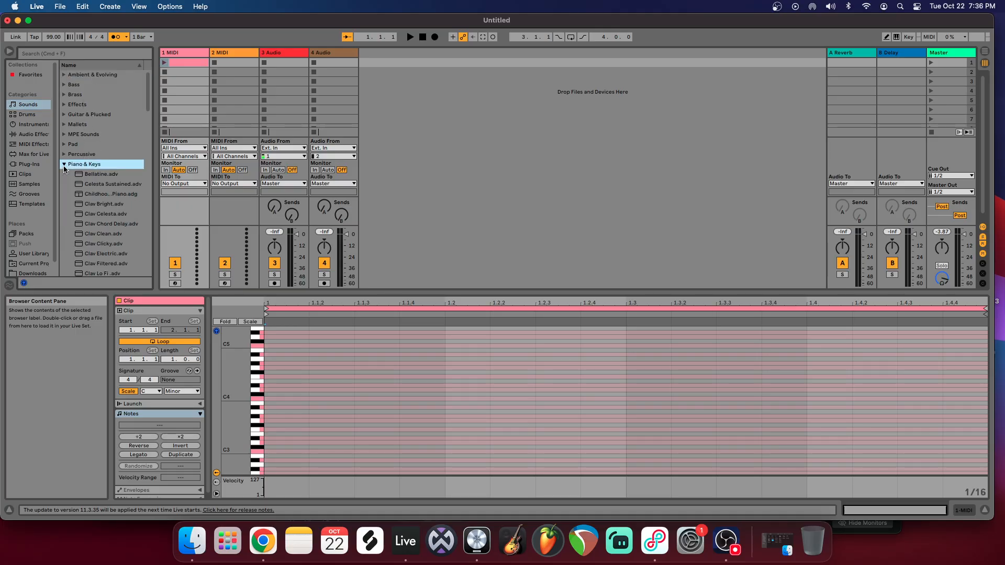
{"action": "scroll", "coordinate": [93, 166], "scroll_direction": "down", "scroll_amount": 10}
{"action": "scroll", "coordinate": [92, 183], "scroll_direction": "down", "scroll_amount": 6}
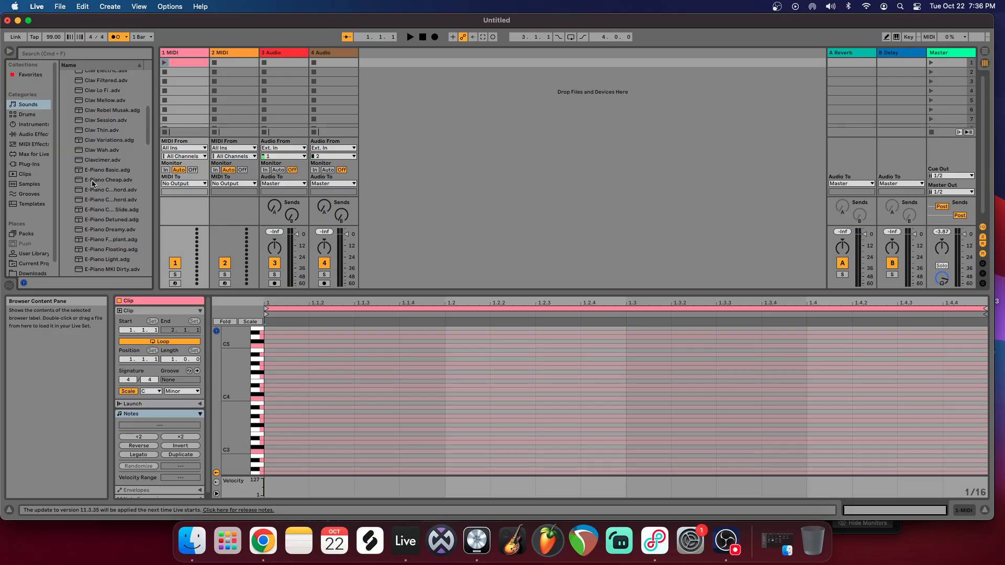
{"action": "scroll", "coordinate": [100, 218], "scroll_direction": "down", "scroll_amount": 6}
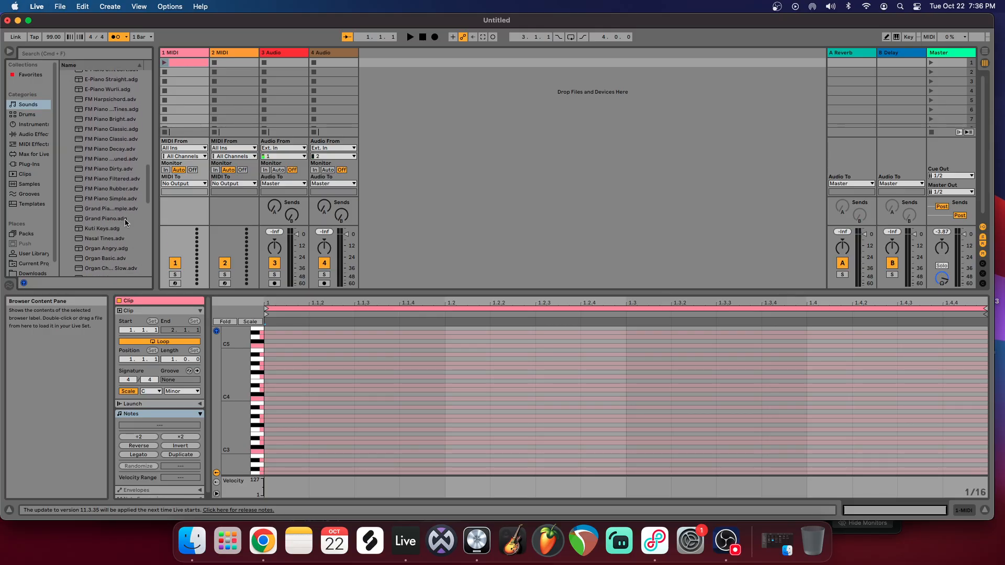
{"action": "left_click", "coordinate": [104, 219]}
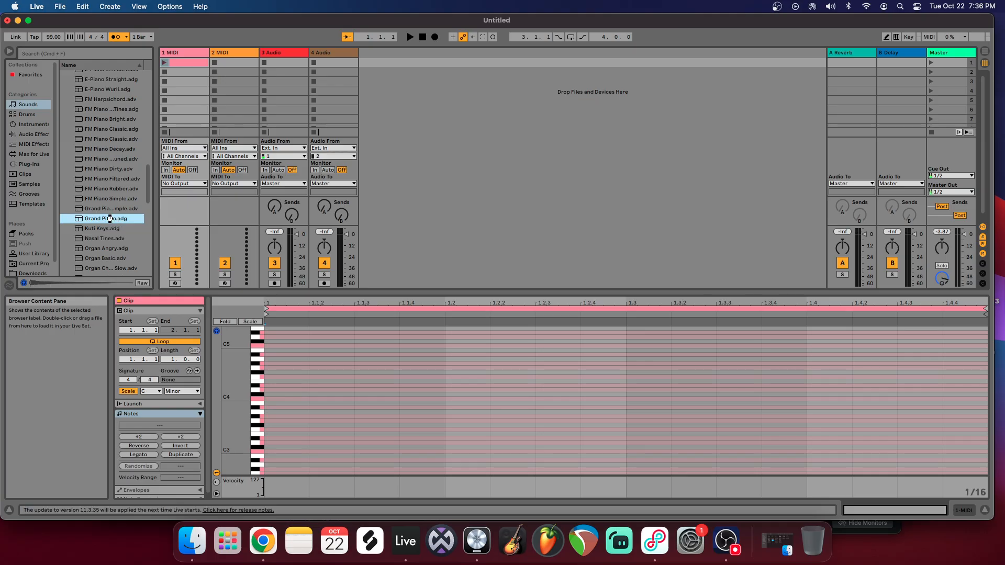
{"action": "left_click_drag", "start_coordinate": [161, 191], "coordinate": [193, 262]}
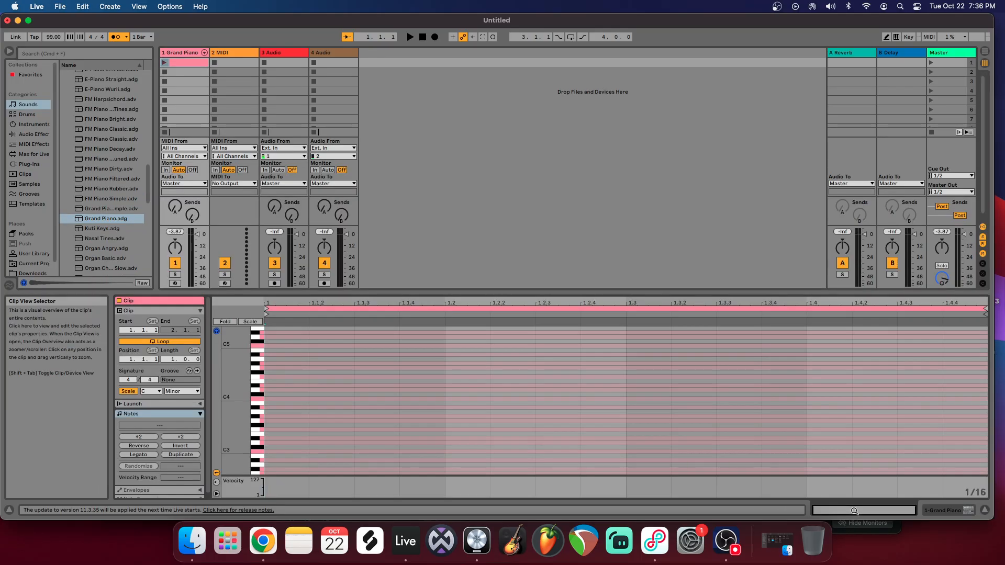
Step: Reopen the Grand Piano clip and audition several piano roll keys between C3 and the octave above C4
{"action": "double_click", "coordinate": [193, 63]}
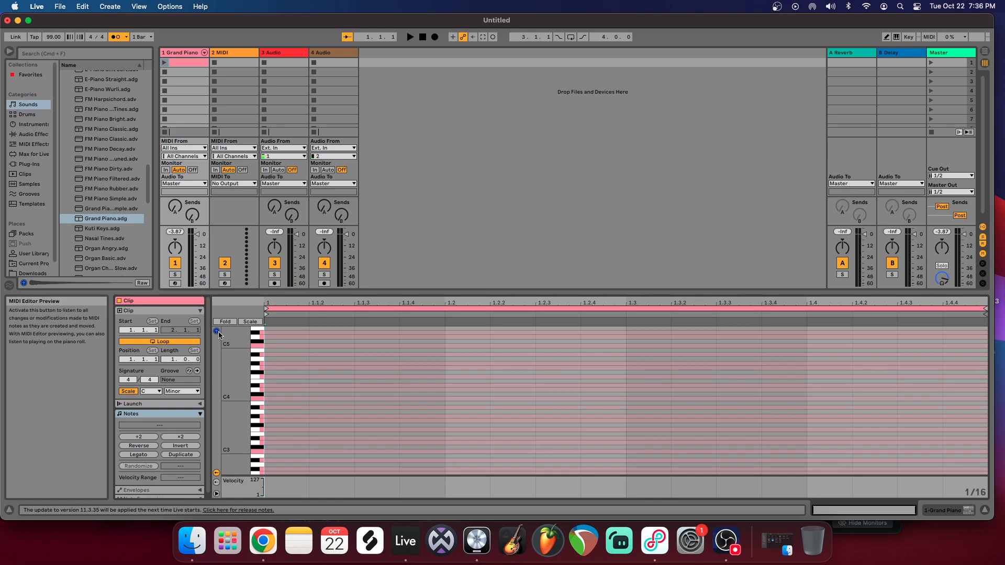
{"action": "left_click", "coordinate": [254, 391]}
{"action": "left_click", "coordinate": [256, 405]}
{"action": "left_click", "coordinate": [256, 417]}
{"action": "left_click", "coordinate": [256, 430]}
{"action": "left_click", "coordinate": [257, 452]}
{"action": "left_click", "coordinate": [256, 442]}
{"action": "left_click", "coordinate": [256, 429]}
{"action": "left_click", "coordinate": [256, 377]}
{"action": "left_click", "coordinate": [257, 399]}
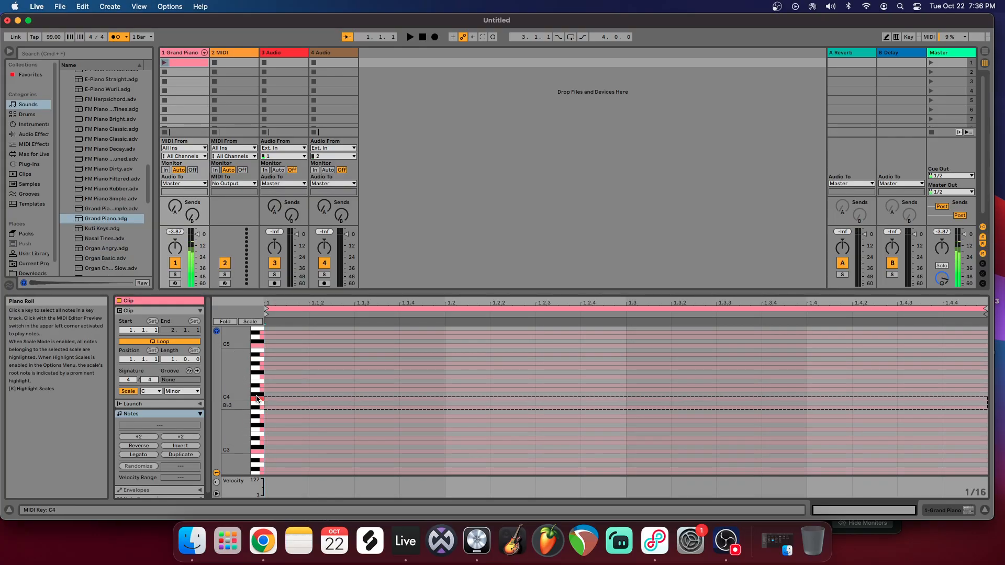
Step: Add a 1/16 C4 note at the clip's start and copy it to beats 1.2, 1.3 and 1.4
{"action": "double_click", "coordinate": [289, 398]}
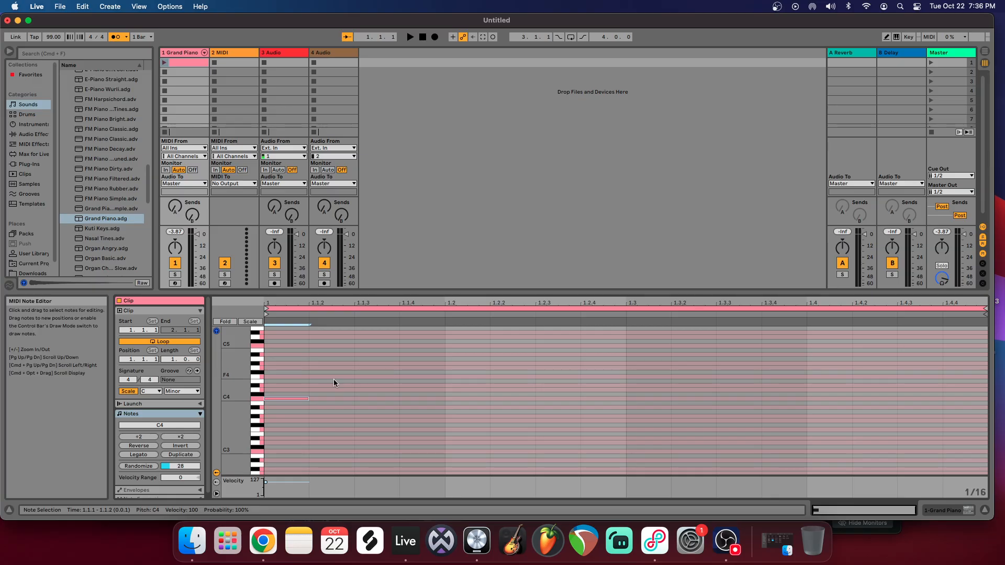
{"action": "left_click_drag", "start_coordinate": [289, 390], "coordinate": [317, 425]}
{"action": "left_click", "coordinate": [448, 422]}
{"action": "key", "text": "super+v"}
{"action": "left_click", "coordinate": [627, 406]}
{"action": "key", "text": "super+v"}
{"action": "left_click", "coordinate": [808, 405]}
{"action": "key", "text": "super+v"}
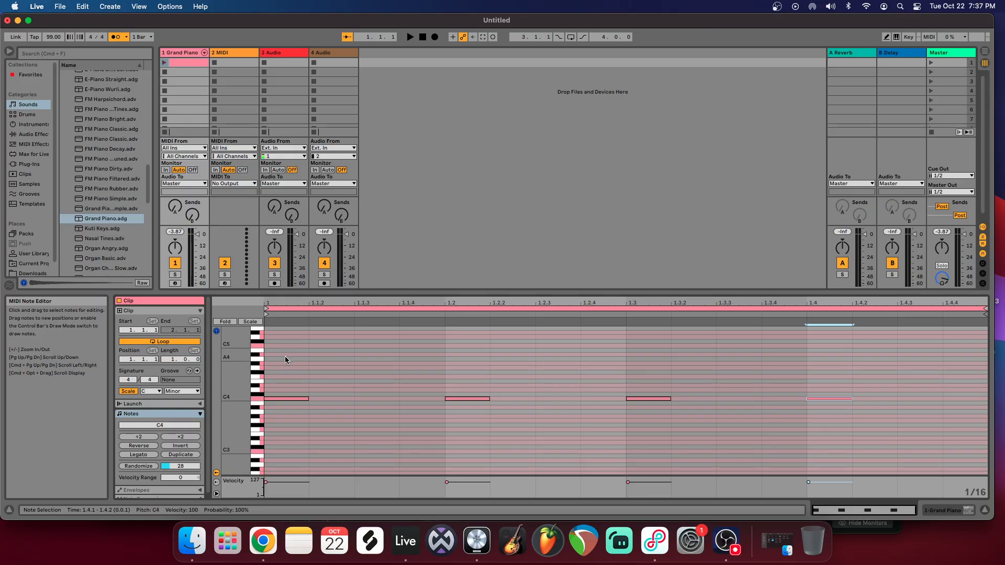
Step: Play back the Grand Piano clip, inspect and select its four C4 notes, and listen to it again
{"action": "left_click", "coordinate": [165, 63]}
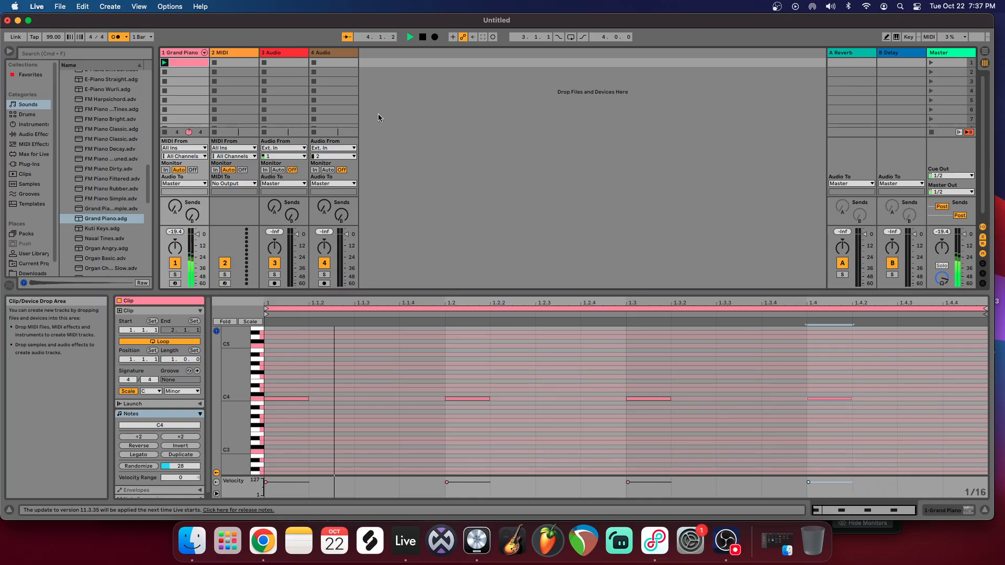
{"action": "left_click", "coordinate": [422, 37]}
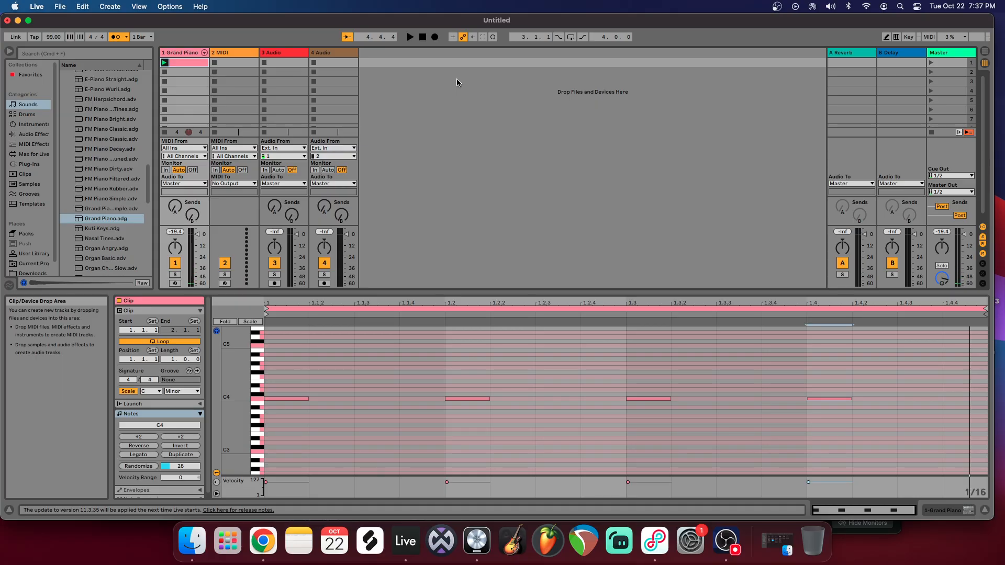
{"action": "left_click_drag", "start_coordinate": [293, 374], "coordinate": [861, 435]}
{"action": "mouse_move", "coordinate": [236, 396]}
{"action": "left_mouse_down"}
{"action": "mouse_move", "coordinate": [275, 397]}
{"action": "mouse_move", "coordinate": [250, 384]}
{"action": "left_mouse_up"}
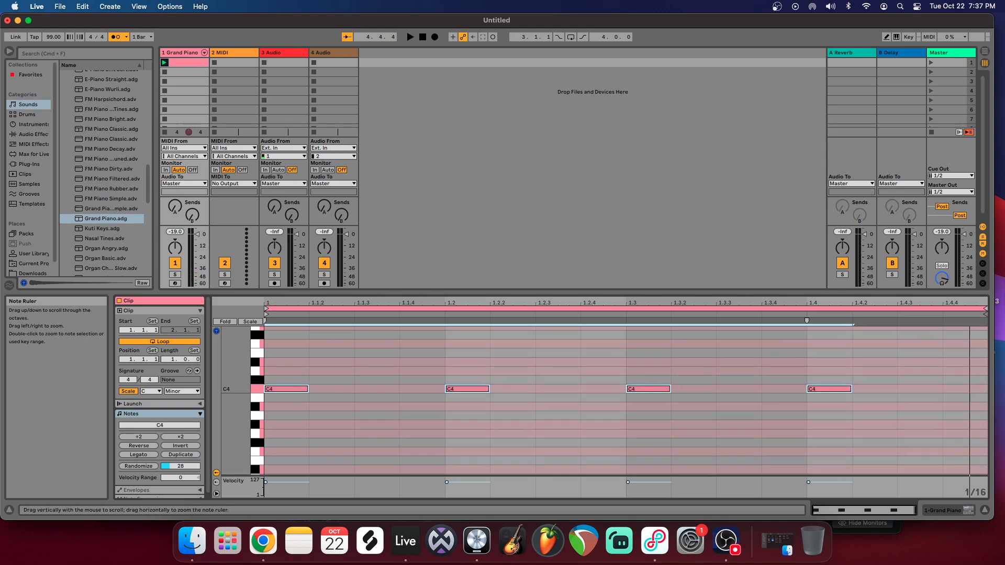
{"action": "left_click", "coordinate": [410, 37]}
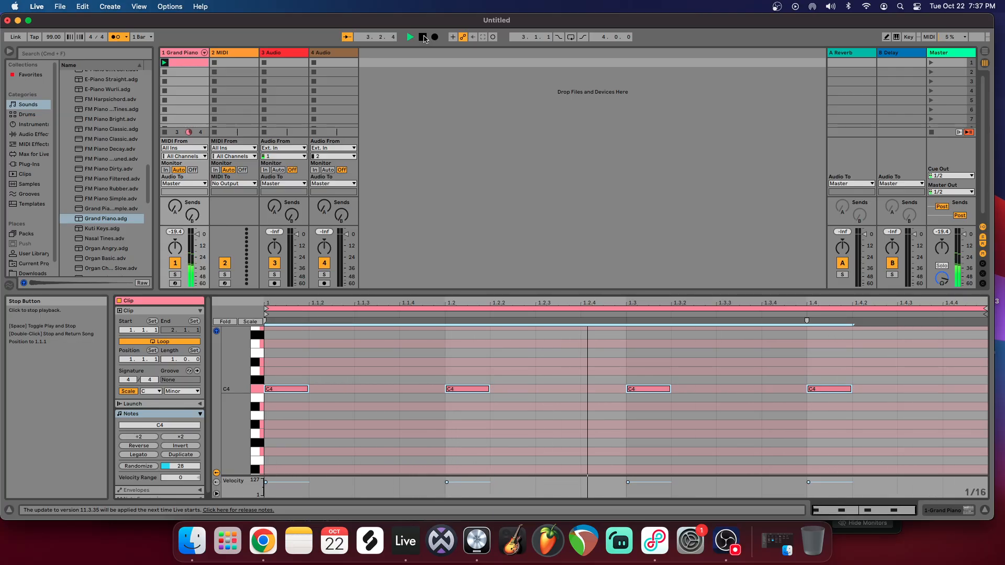
{"action": "left_click", "coordinate": [423, 37]}
{"action": "left_click_drag", "start_coordinate": [295, 360], "coordinate": [897, 435]}
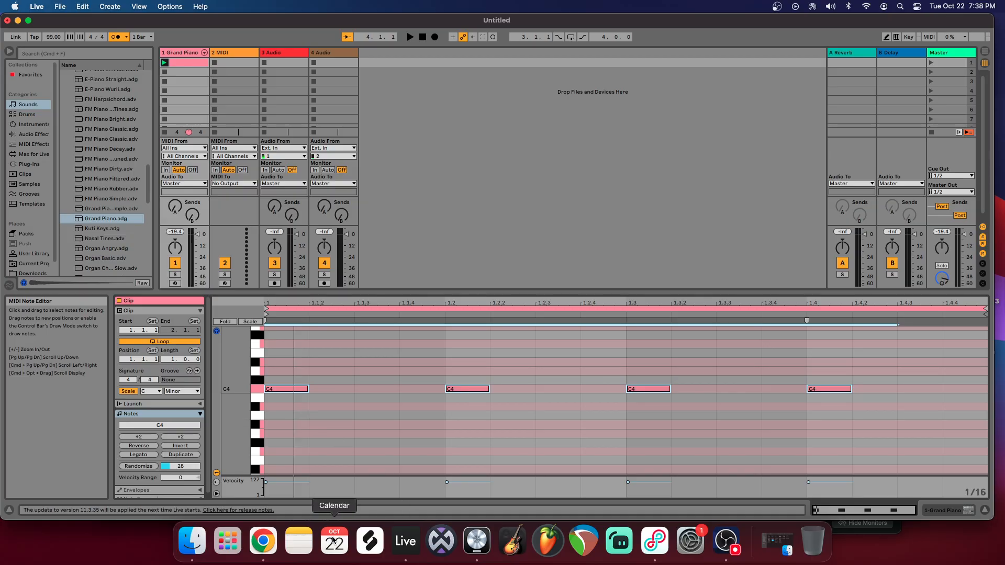
Step: Enlarge the velocity editor below the piano roll and inspect the velocity markers of the first two C4 notes
{"action": "double_click", "coordinate": [281, 475]}
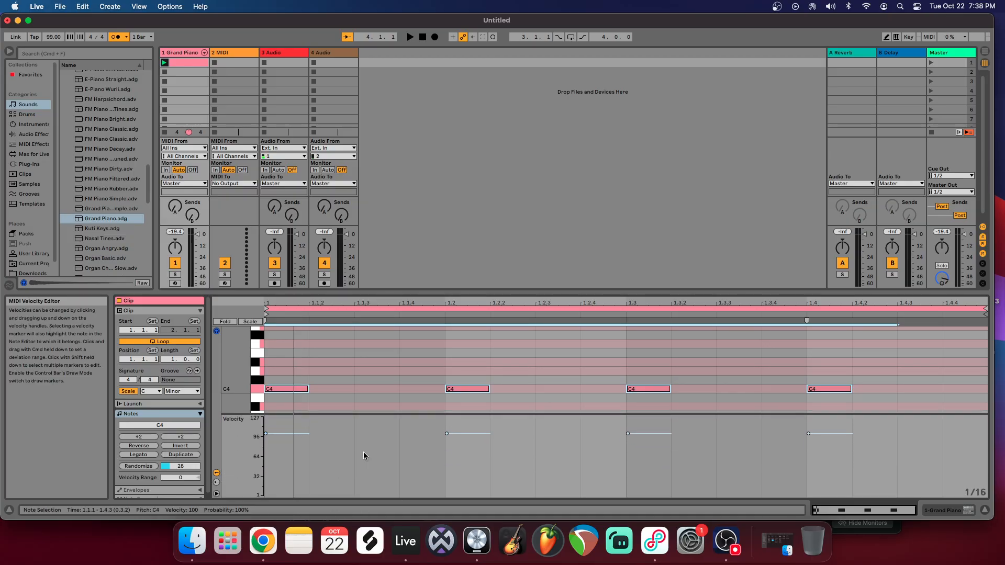
{"action": "scroll", "coordinate": [314, 395], "scroll_direction": "down", "scroll_amount": 1}
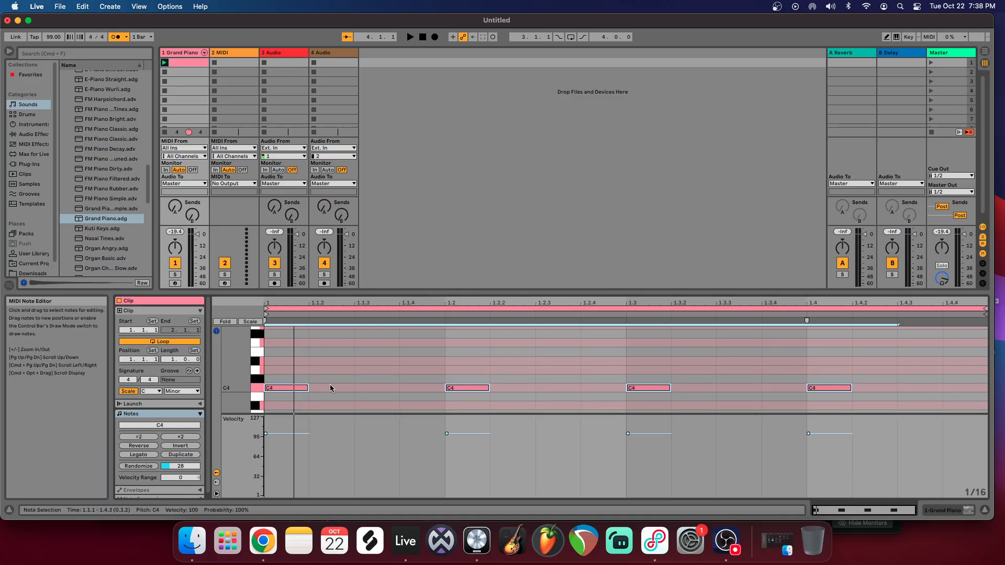
{"action": "scroll", "coordinate": [329, 377], "scroll_direction": "down", "scroll_amount": 1}
{"action": "scroll", "coordinate": [329, 376], "scroll_direction": "down", "scroll_amount": 3}
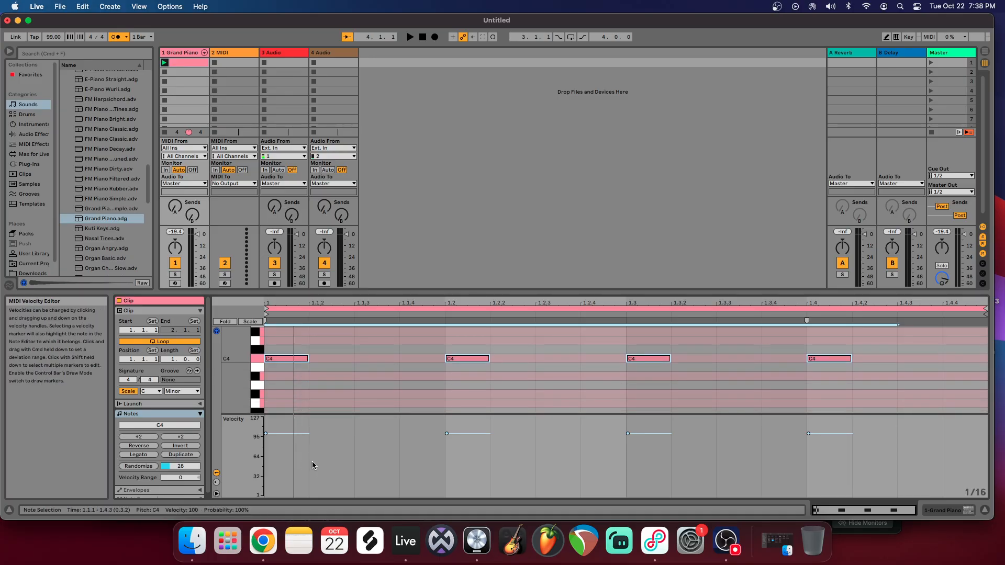
{"action": "left_click", "coordinate": [267, 434]}
{"action": "left_click", "coordinate": [447, 434]}
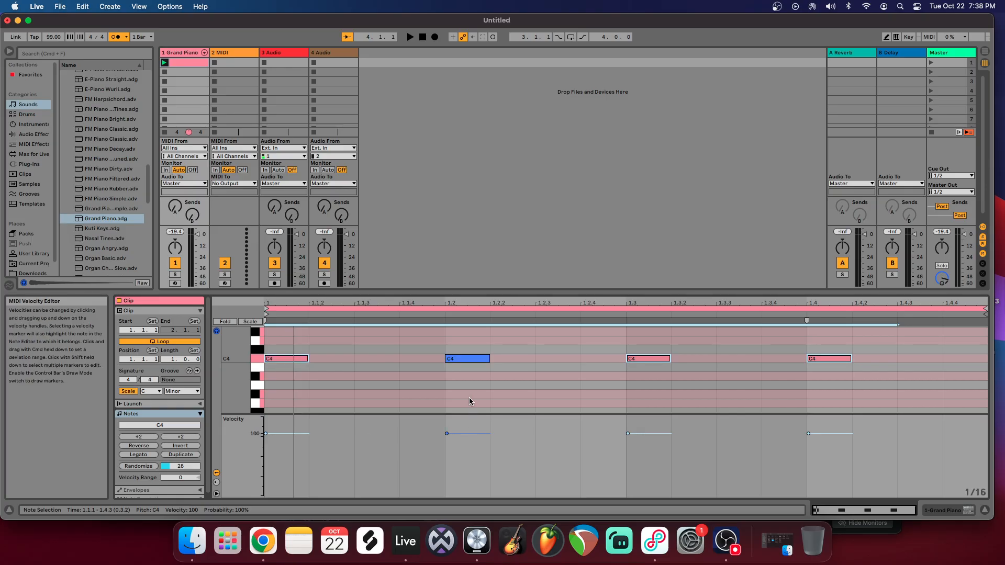
Step: Set the four C4 notes' velocities to about 64, about 103, 40 and 98, in order
{"action": "mouse_move", "coordinate": [266, 433]}
{"action": "left_mouse_down"}
{"action": "mouse_move", "coordinate": [265, 467]}
{"action": "mouse_move", "coordinate": [265, 417]}
{"action": "mouse_move", "coordinate": [265, 458]}
{"action": "left_mouse_up"}
{"action": "left_click", "coordinate": [337, 449]}
{"action": "left_click_drag", "start_coordinate": [446, 432], "coordinate": [447, 430]}
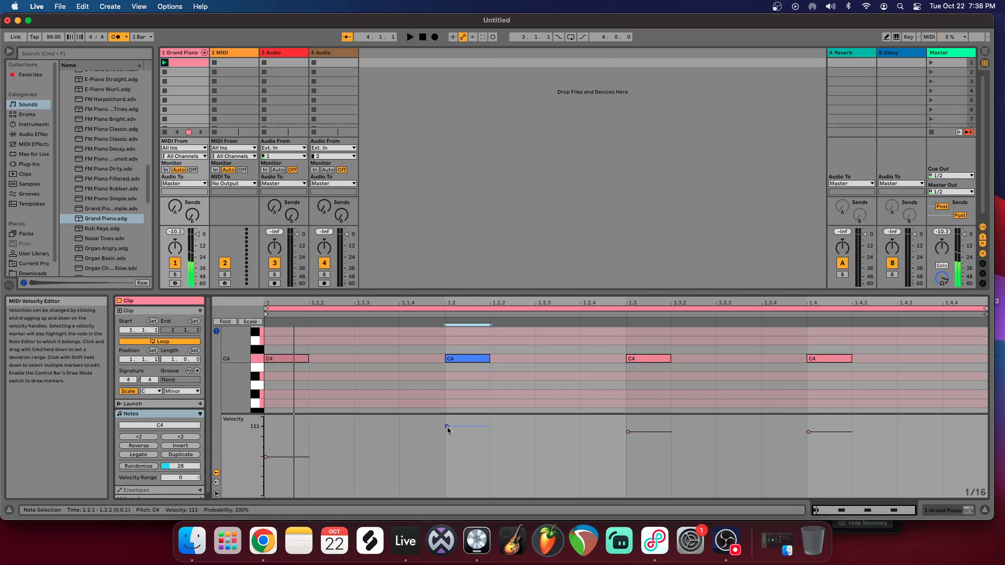
{"action": "left_click_drag", "start_coordinate": [627, 432], "coordinate": [630, 473]}
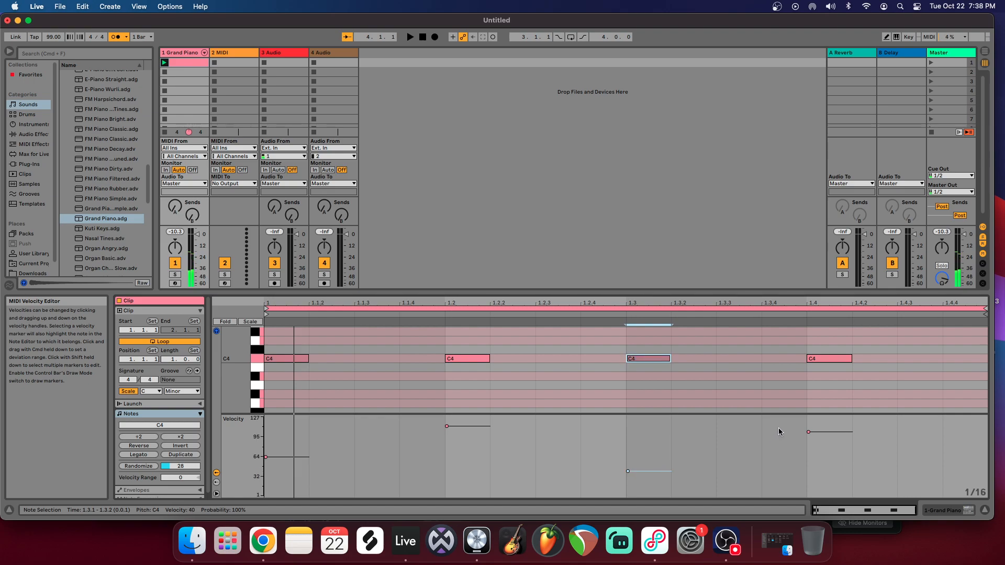
{"action": "left_click_drag", "start_coordinate": [808, 433], "coordinate": [808, 457]}
{"action": "left_click", "coordinate": [445, 428]}
{"action": "left_click_drag", "start_coordinate": [444, 430], "coordinate": [446, 436]}
{"action": "left_click_drag", "start_coordinate": [810, 465], "coordinate": [809, 443]}
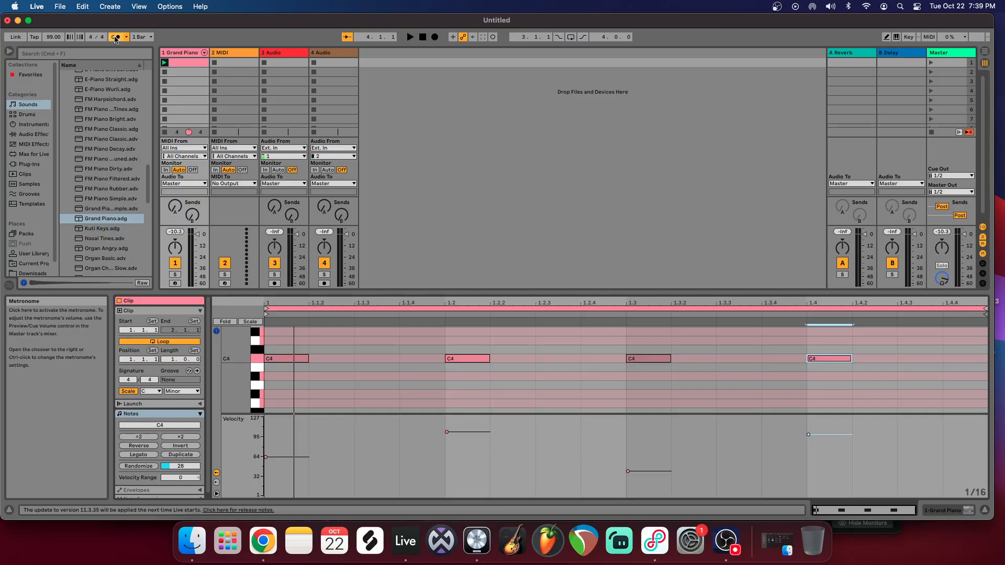
Step: Play back the clip with the varied velocities and undo the individual velocity edits
{"action": "left_click", "coordinate": [412, 40]}
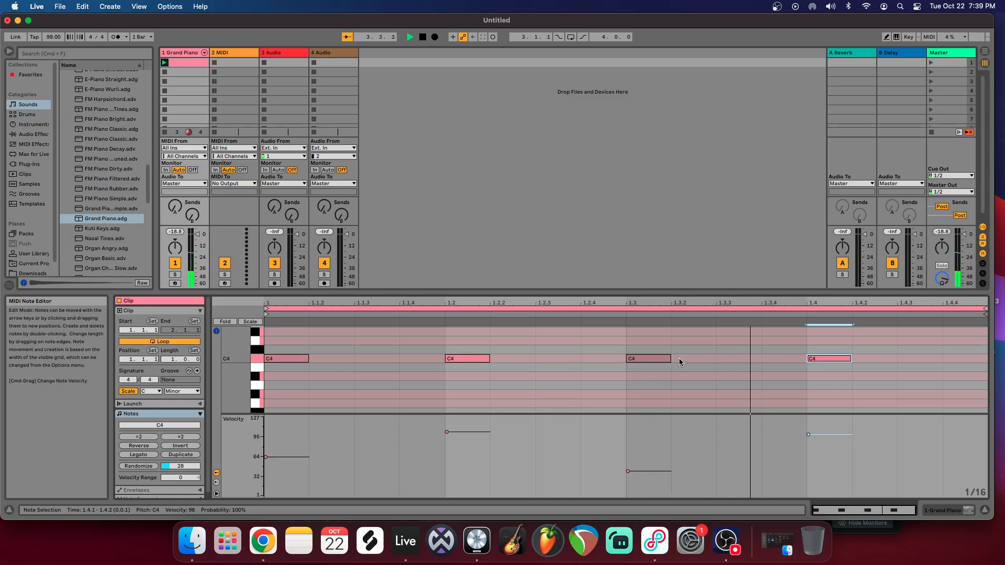
{"action": "left_click", "coordinate": [422, 36]}
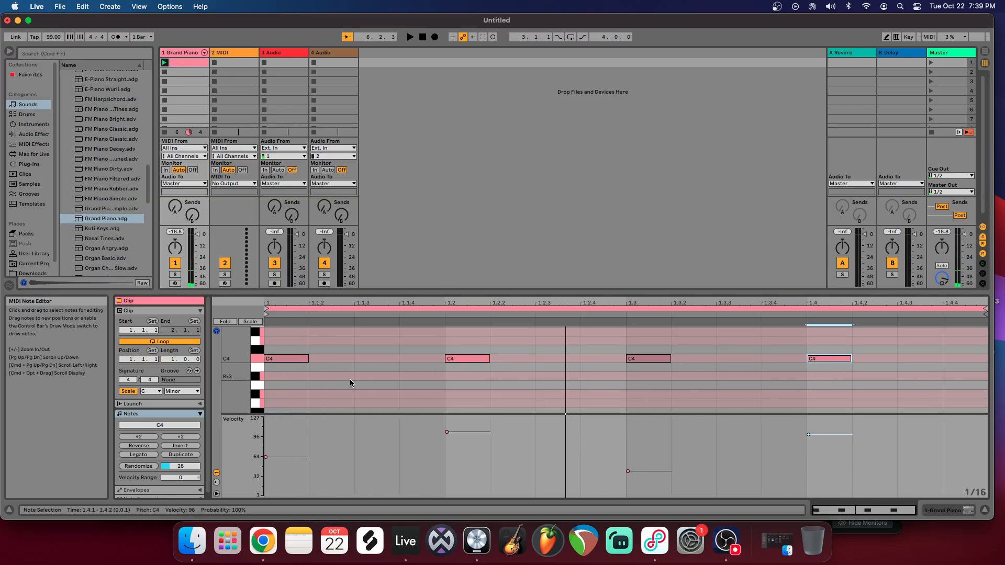
{"action": "key", "text": "super+z"}
{"action": "key", "text": "super+z"}
{"action": "key", "text": "super+z"}
{"action": "key", "text": "super+z"}
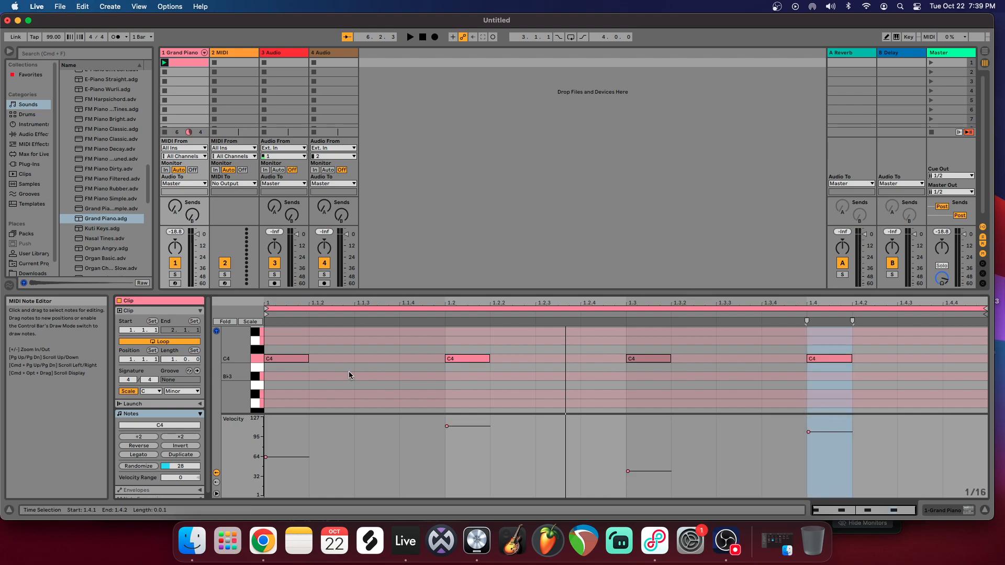
{"action": "key", "text": "super+z"}
{"action": "key", "text": "super+z"}
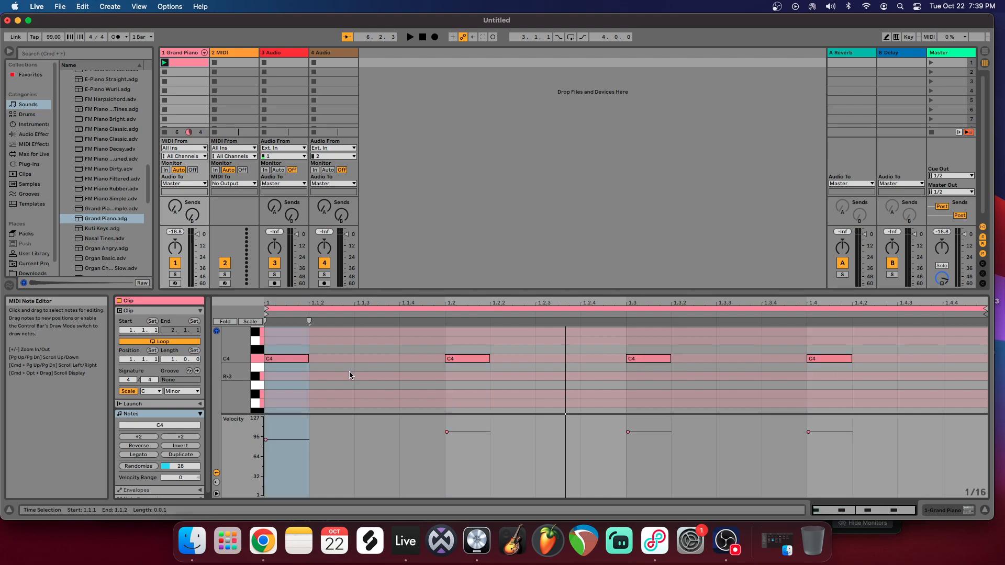
Step: Select all four C4 notes and set the velocity Randomize range to 21
{"action": "left_click", "coordinate": [280, 430]}
{"action": "left_click", "coordinate": [476, 432]}
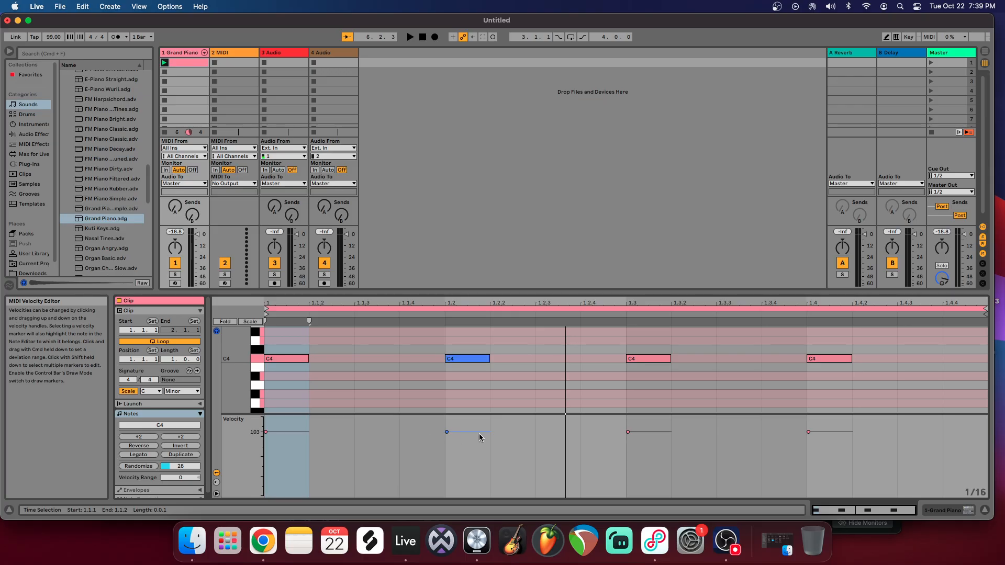
{"action": "left_click_drag", "start_coordinate": [289, 345], "coordinate": [852, 376]}
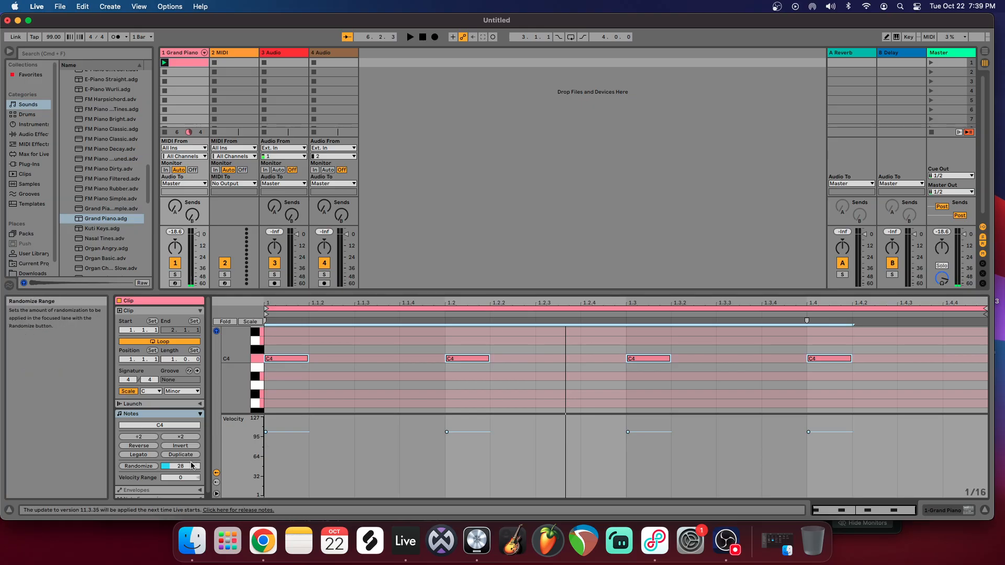
{"action": "left_click_drag", "start_coordinate": [180, 470], "coordinate": [180, 417]}
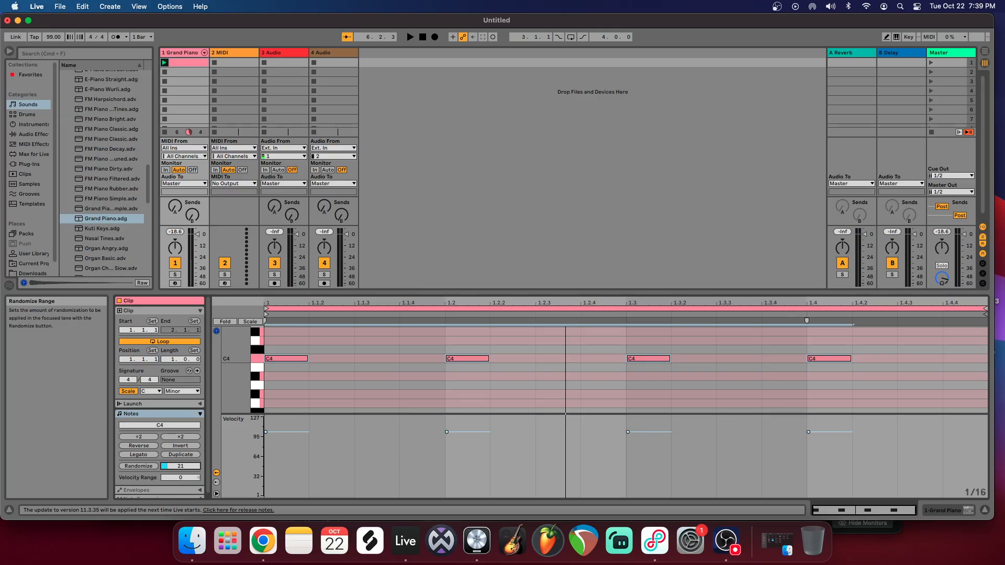
Step: Try randomizing the four notes' velocities, listening to the result before undoing it
{"action": "left_click", "coordinate": [138, 466]}
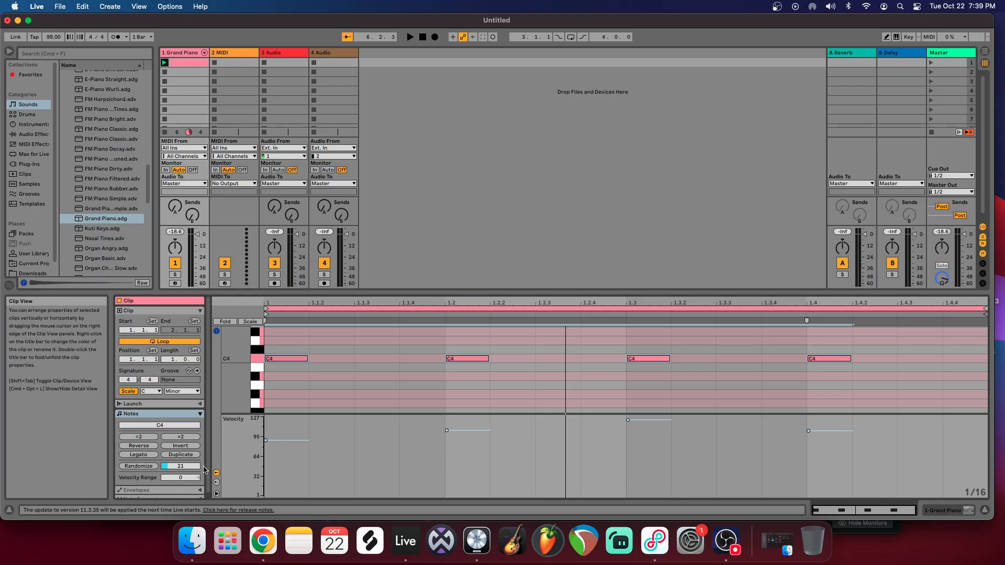
{"action": "left_click", "coordinate": [409, 37]}
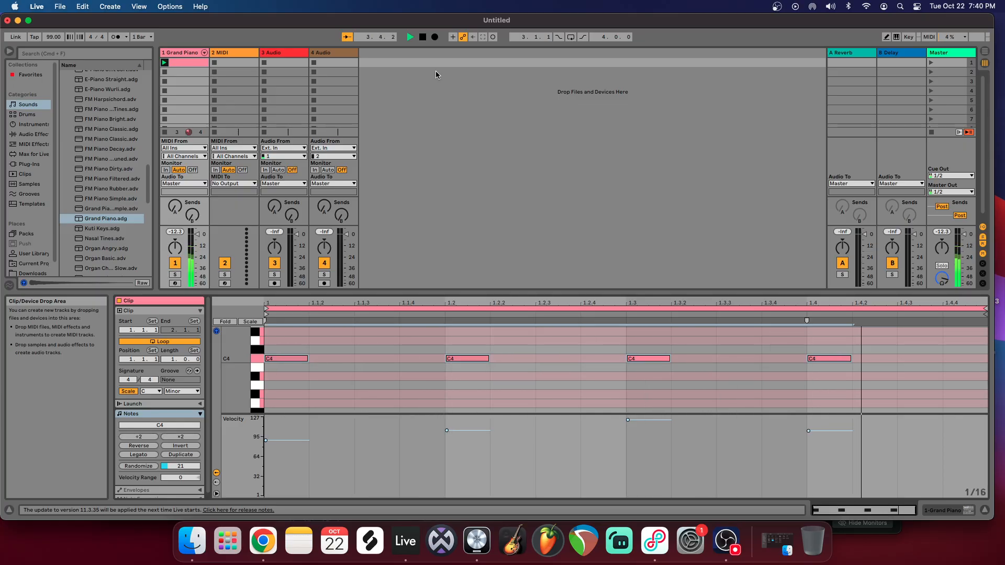
{"action": "left_click", "coordinate": [423, 37]}
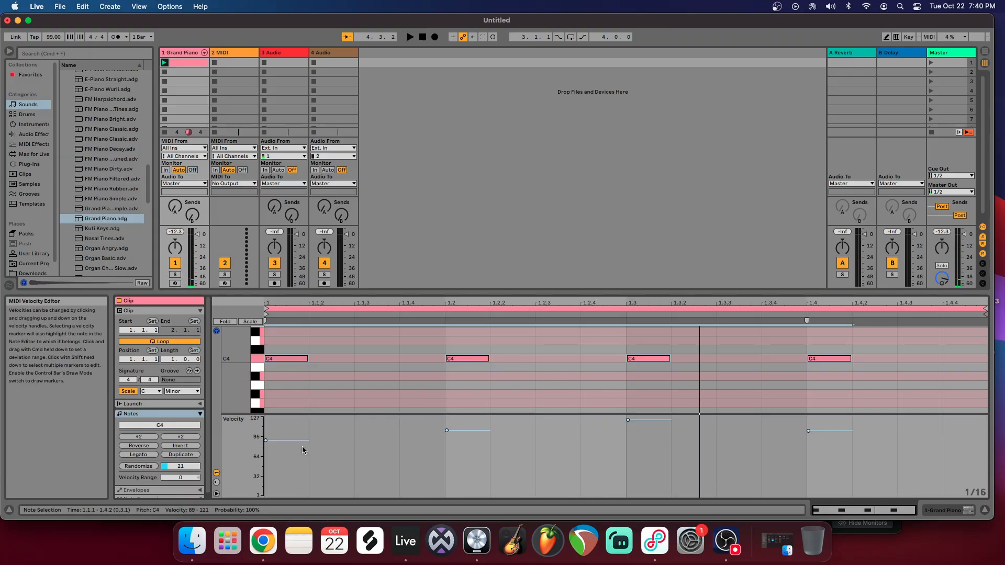
{"action": "key", "text": "cmd+z"}
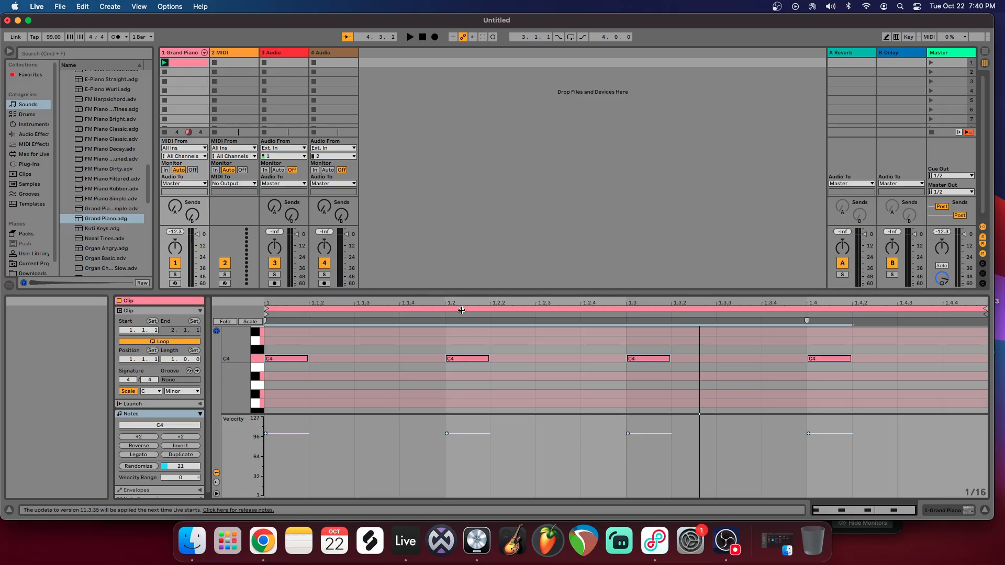
Step: Shrink the velocity editor and enlarge the clip view so the piano roll has more vertical room
{"action": "left_click", "coordinate": [497, 413]}
{"action": "left_click_drag", "start_coordinate": [503, 413], "coordinate": [505, 460]}
{"action": "left_click_drag", "start_coordinate": [616, 291], "coordinate": [616, 188]}
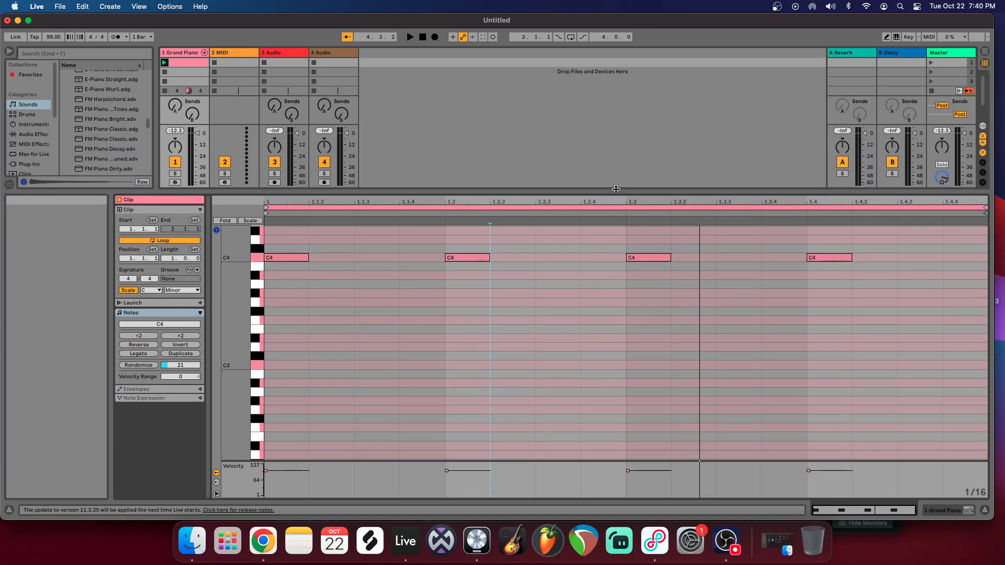
{"action": "scroll", "coordinate": [532, 283], "scroll_direction": "up", "scroll_amount": 2}
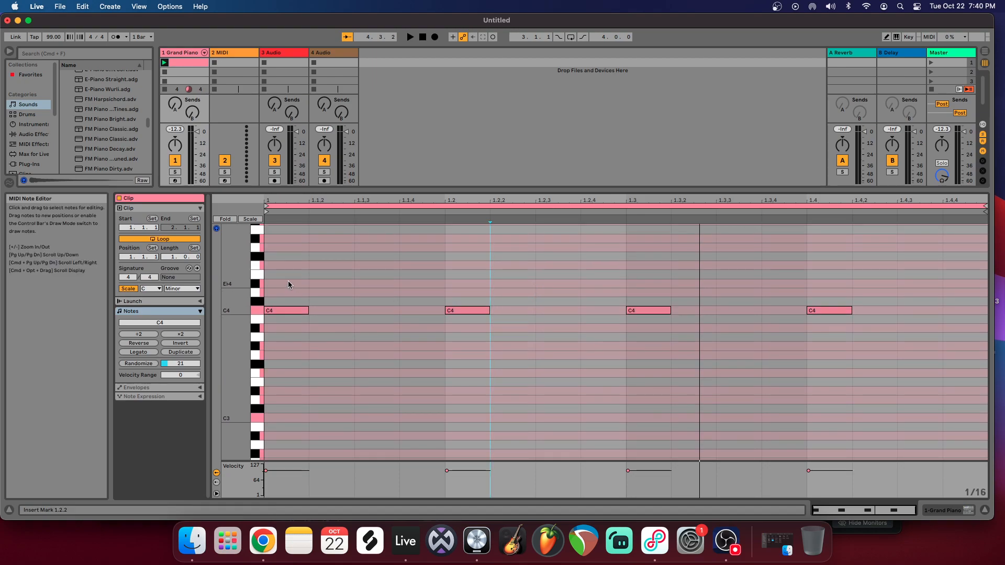
Step: Try Legato on all four C4 notes and undo the resulting note-length change
{"action": "left_click_drag", "start_coordinate": [288, 283], "coordinate": [837, 340]}
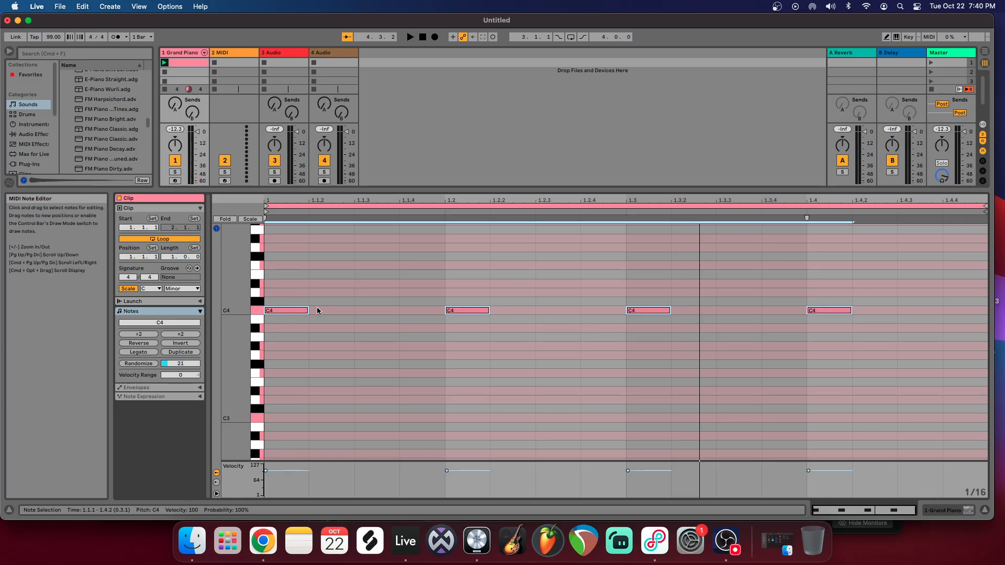
{"action": "mouse_move", "coordinate": [308, 311]}
{"action": "left_mouse_down"}
{"action": "mouse_move", "coordinate": [427, 309]}
{"action": "mouse_move", "coordinate": [308, 310]}
{"action": "left_mouse_up"}
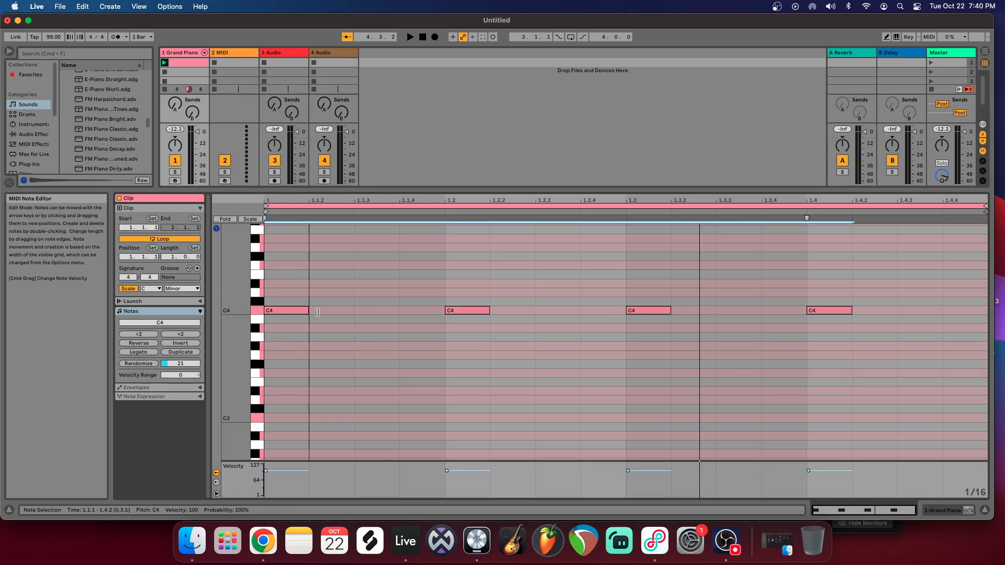
{"action": "left_click", "coordinate": [150, 354]}
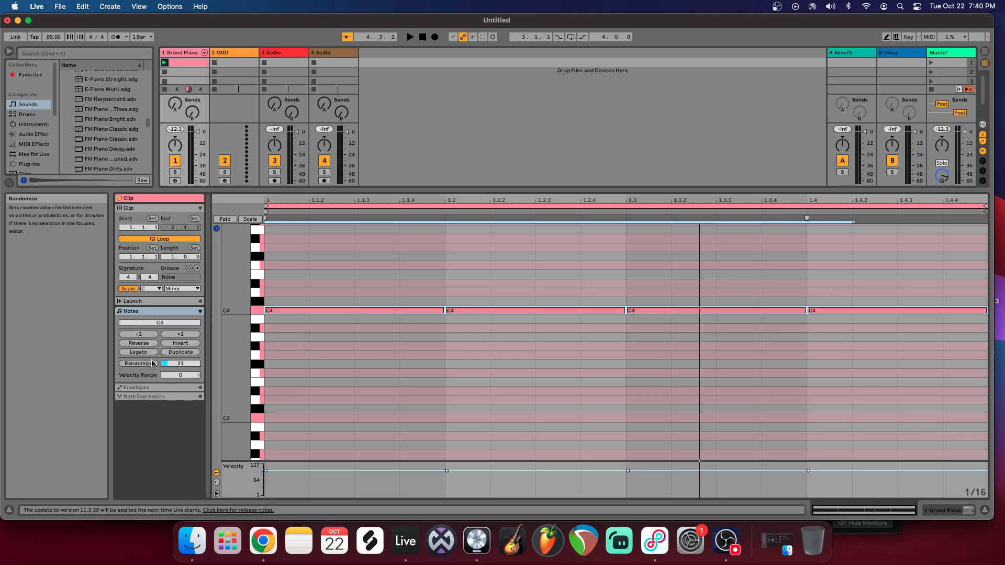
{"action": "key", "text": "super+z"}
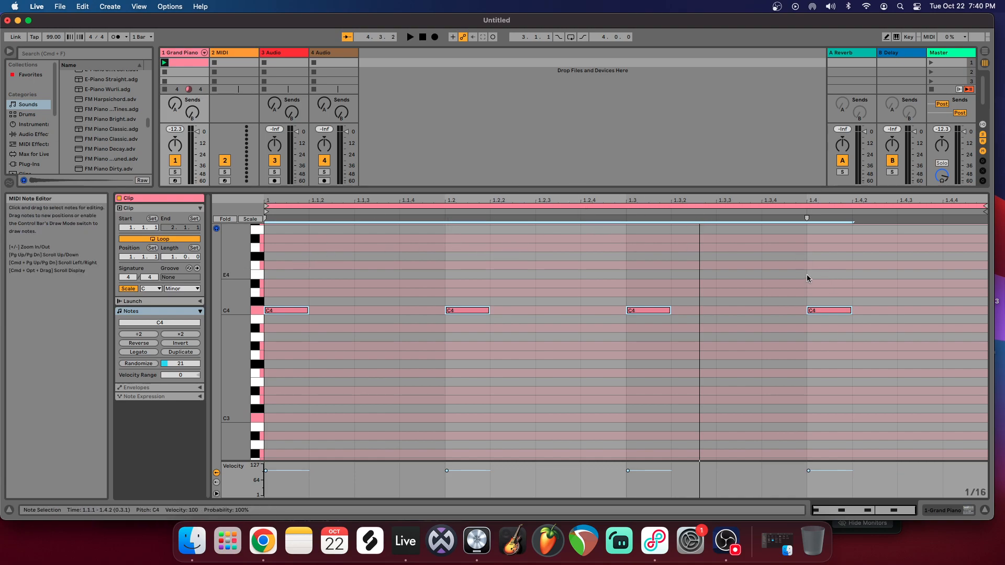
Step: Extend the clip's loop length to four bars and delete every note except the first C4
{"action": "left_click", "coordinate": [173, 257]}
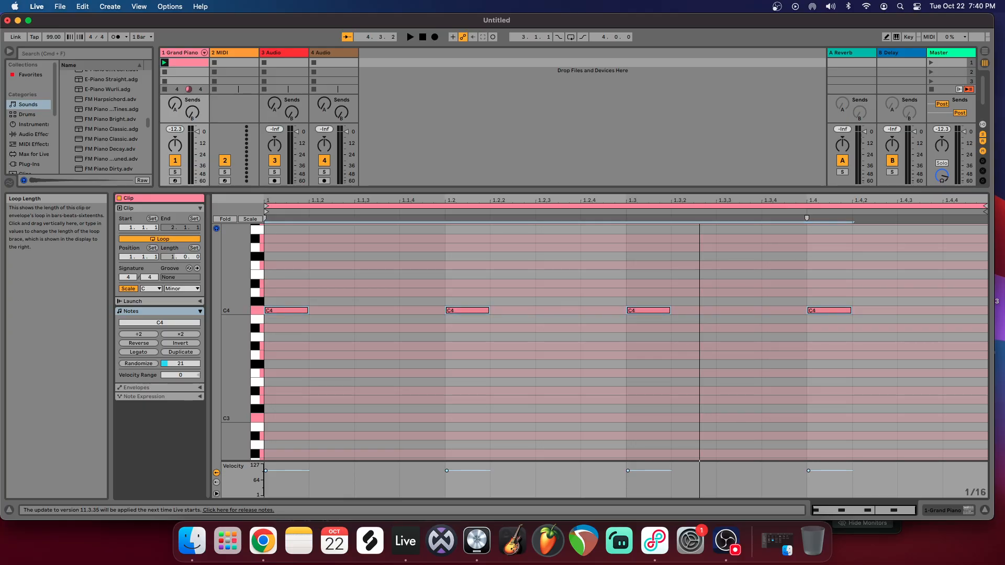
{"action": "left_click_drag", "start_coordinate": [173, 257], "coordinate": [173, 241]}
{"action": "left_click_drag", "start_coordinate": [272, 292], "coordinate": [390, 318]}
{"action": "left_click_drag", "start_coordinate": [316, 296], "coordinate": [454, 344]}
{"action": "left_click_drag", "start_coordinate": [324, 309], "coordinate": [553, 341]}
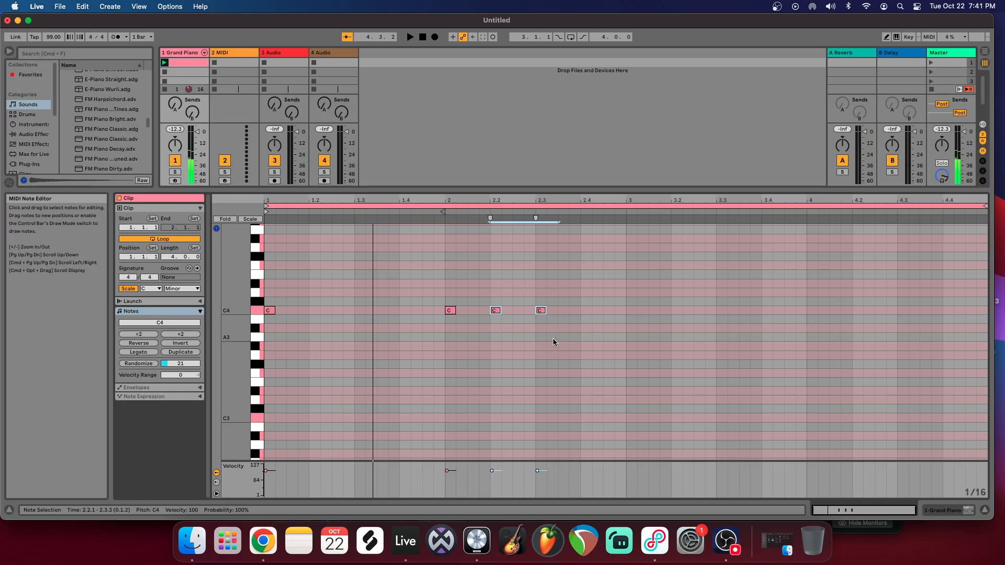
{"action": "key", "text": "Delete"}
{"action": "key", "text": "Delete"}
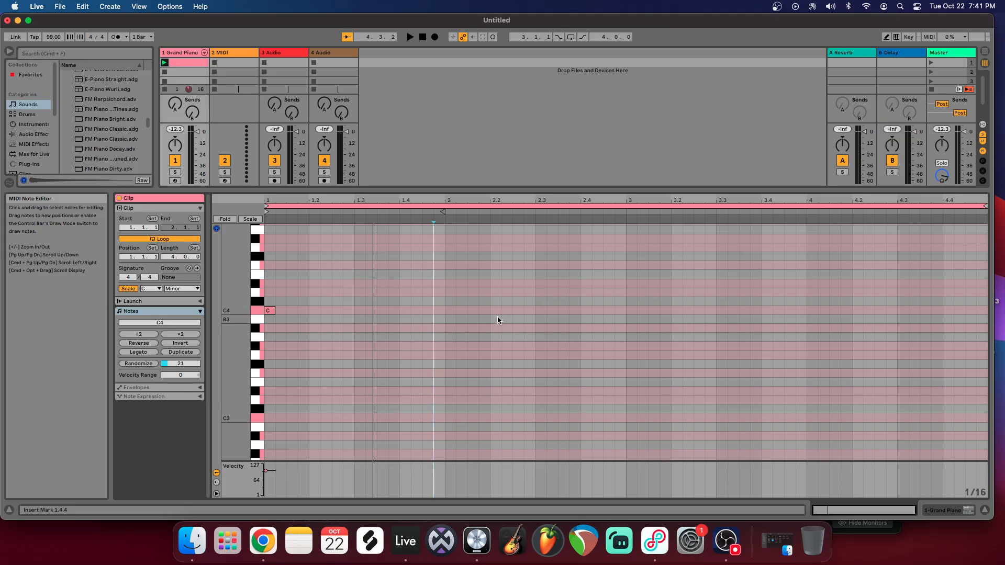
Step: Using a fixed 1 Bar grid, stretch the remaining C4 note across the whole first bar and listen to it
{"action": "right_click", "coordinate": [339, 295]}
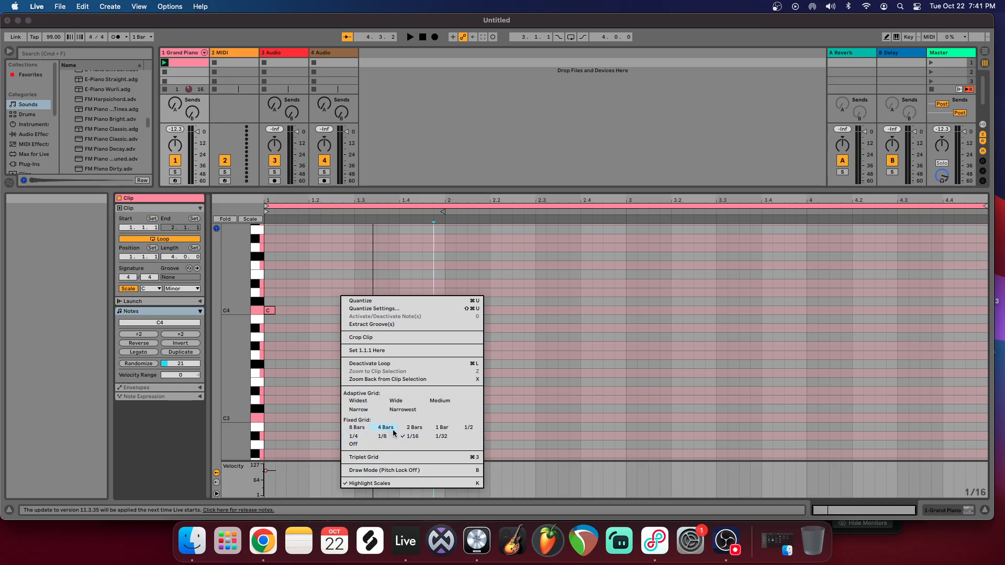
{"action": "left_click", "coordinate": [441, 428]}
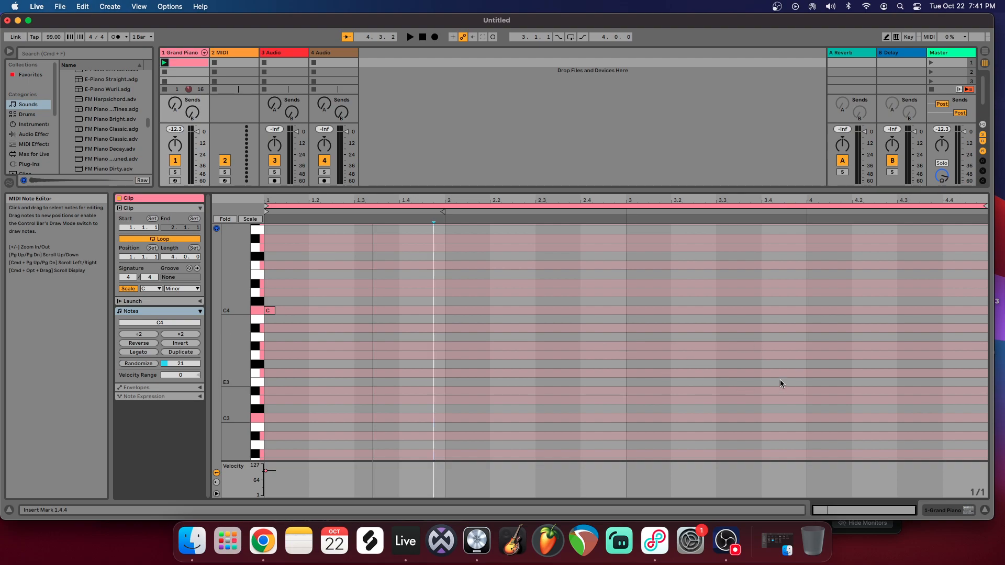
{"action": "left_click", "coordinate": [270, 311]}
{"action": "left_click_drag", "start_coordinate": [272, 311], "coordinate": [445, 311]}
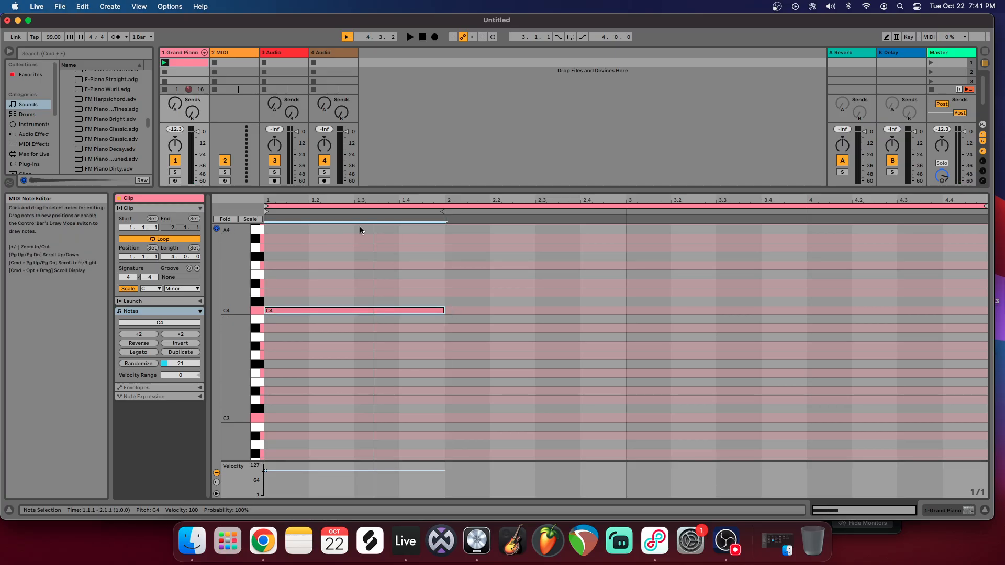
{"action": "left_click", "coordinate": [409, 37]}
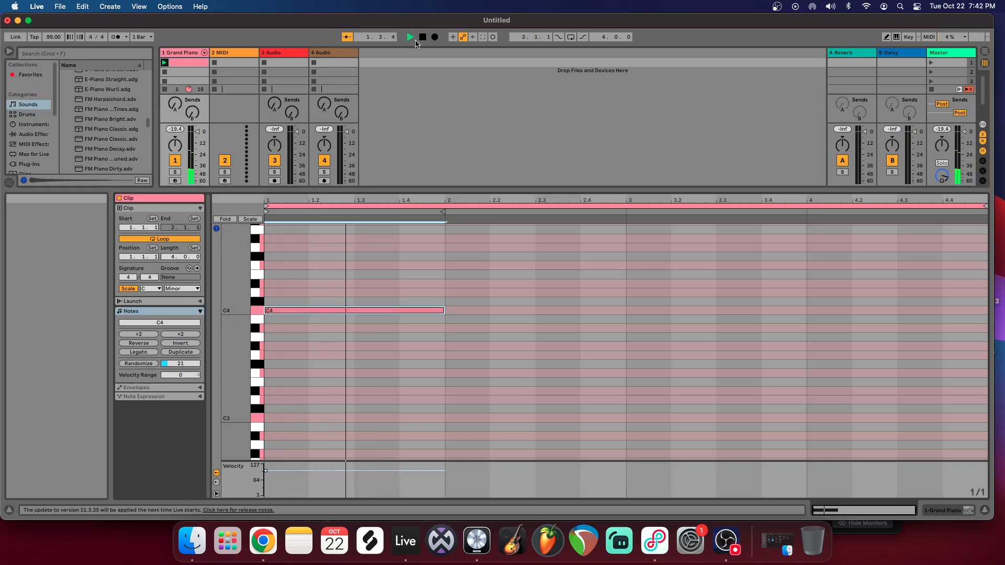
{"action": "left_click", "coordinate": [423, 37]}
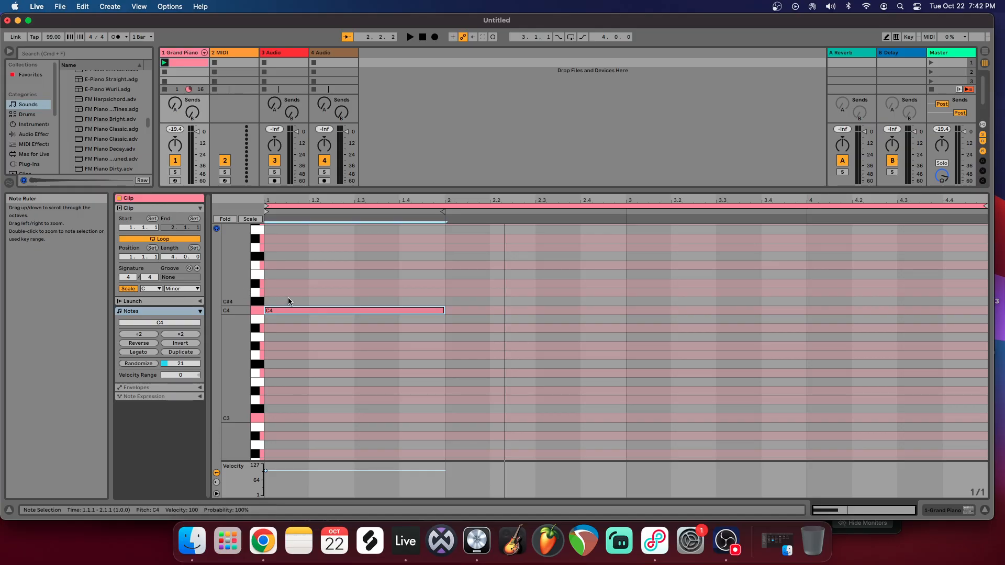
Step: Turn the clip's C Minor scale mode off and back on to compare the piano roll highlighting
{"action": "left_click", "coordinate": [128, 288]}
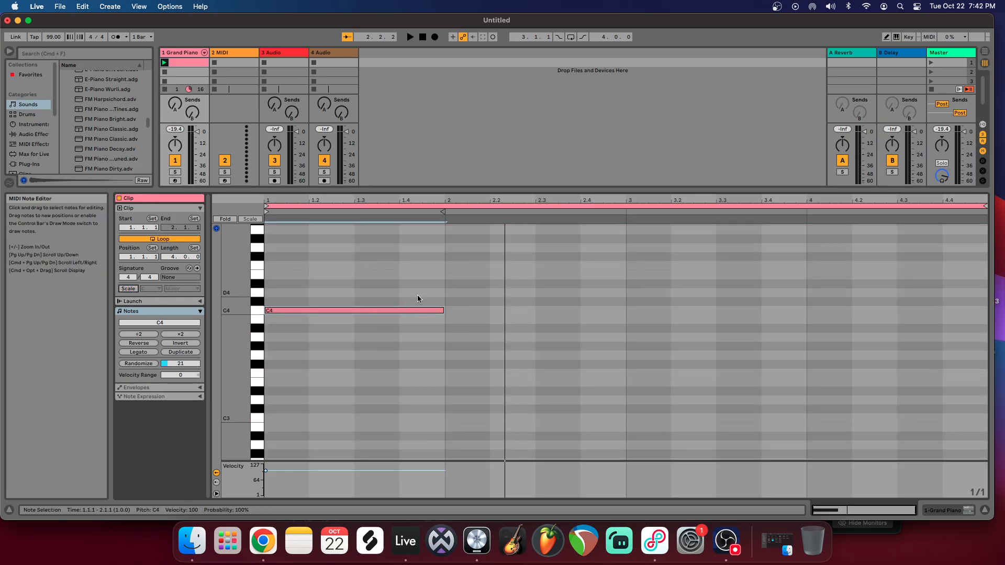
{"action": "left_click", "coordinate": [128, 289]}
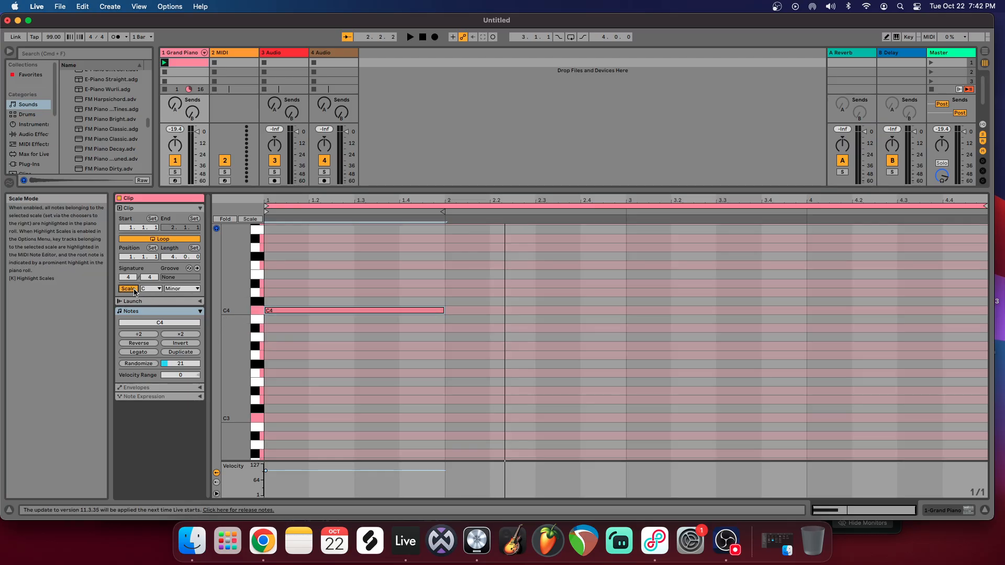
{"action": "left_click", "coordinate": [371, 311]}
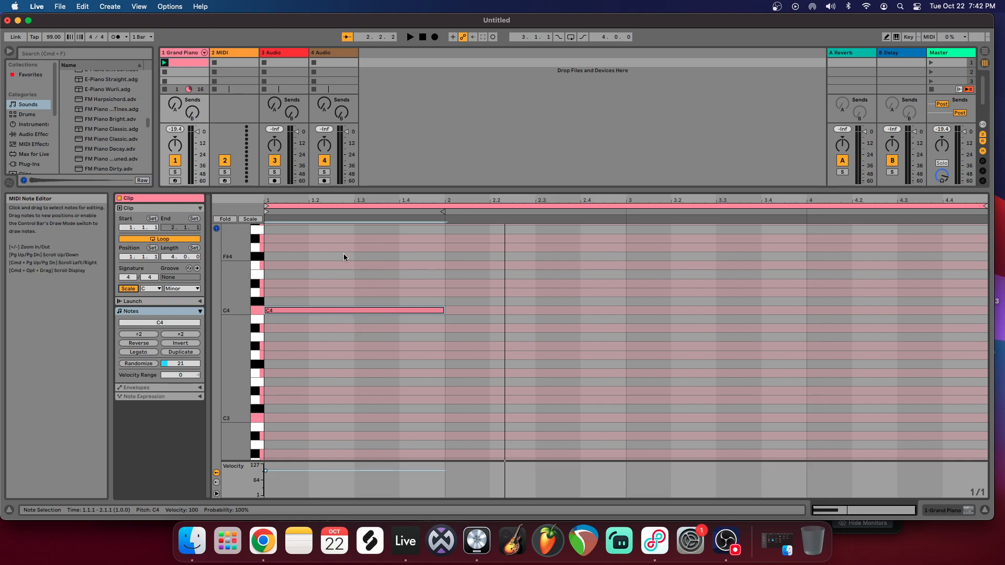
Step: Change the clip's scale from Minor to Major, show only in-scale keys in the piano roll, and audition several of them
{"action": "left_click", "coordinate": [181, 290]}
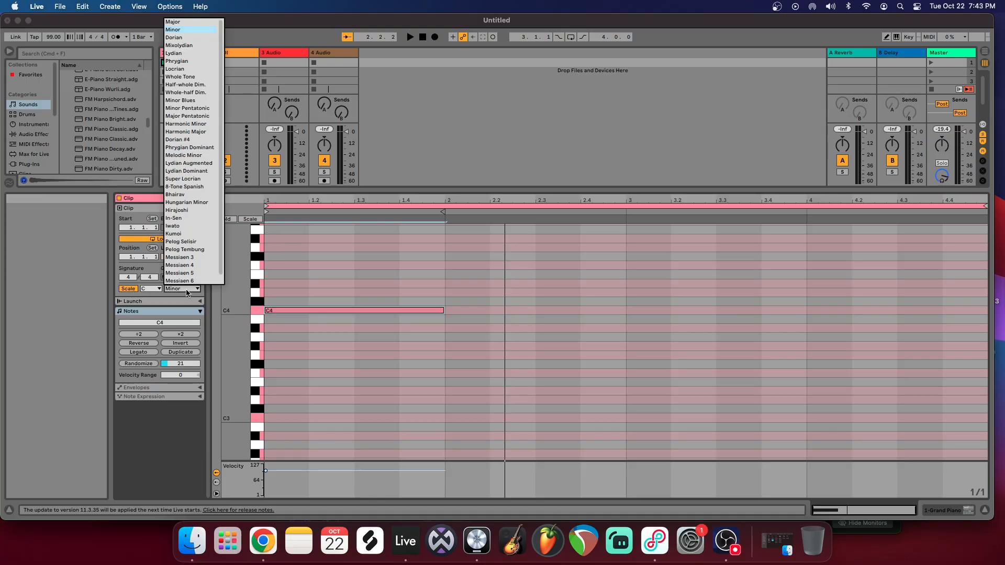
{"action": "left_click", "coordinate": [187, 22]}
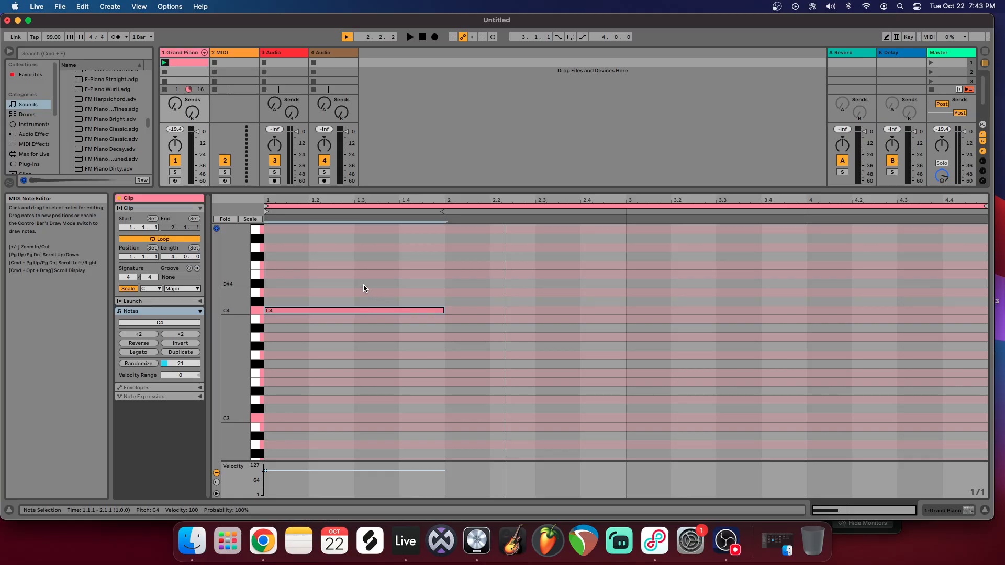
{"action": "left_click", "coordinate": [250, 219]}
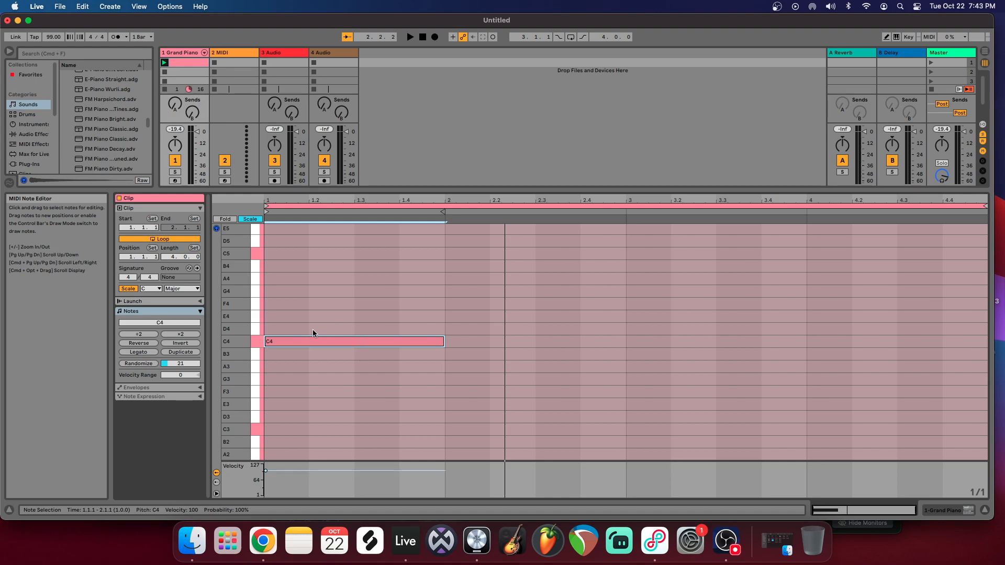
{"action": "left_click", "coordinate": [260, 331]}
{"action": "left_click", "coordinate": [256, 291]}
{"action": "mouse_move", "coordinate": [255, 257]}
{"action": "left_mouse_down"}
{"action": "mouse_move", "coordinate": [256, 416]}
{"action": "mouse_move", "coordinate": [257, 243]}
{"action": "left_mouse_up"}
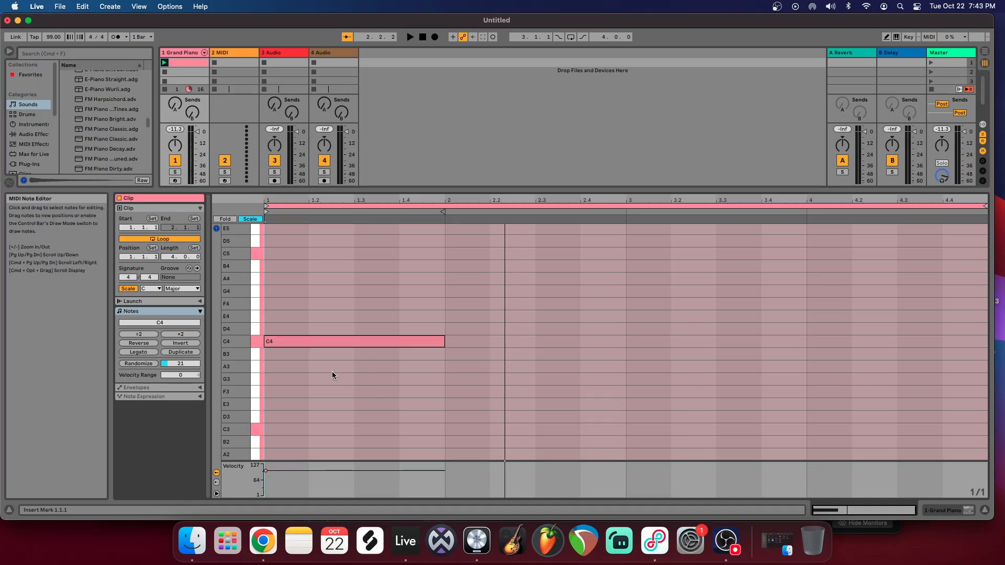
Step: Add one-bar notes G3, A3 and F3 in bars 2, 3 and 4, and set the fixed grid to 1/2
{"action": "double_click", "coordinate": [478, 380]}
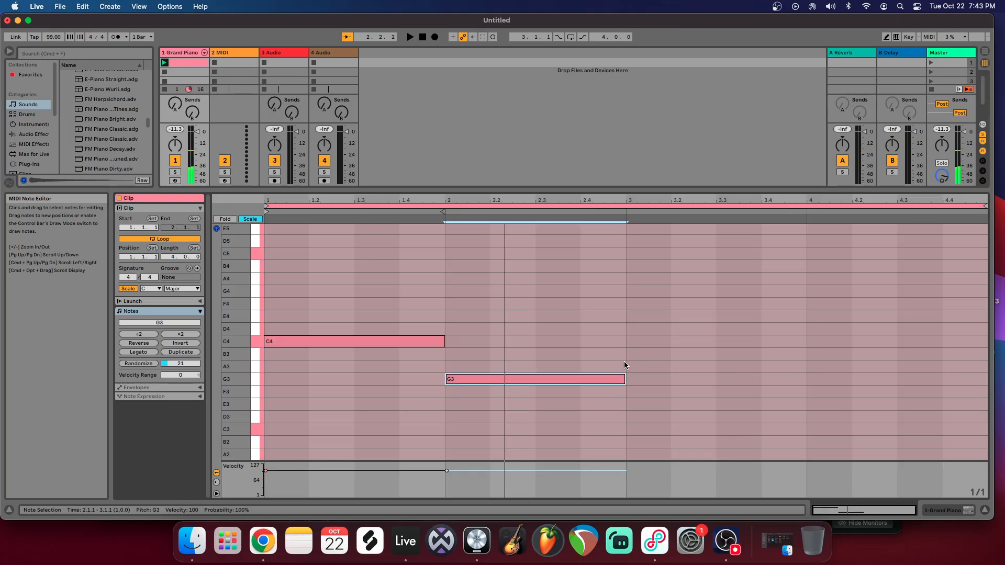
{"action": "double_click", "coordinate": [651, 366]}
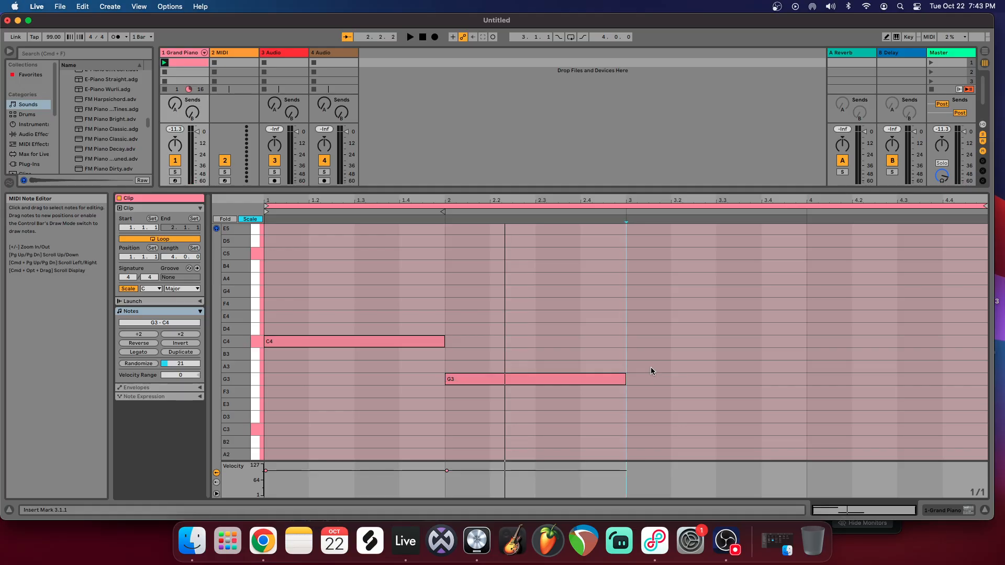
{"action": "left_click", "coordinate": [874, 393]}
{"action": "double_click", "coordinate": [829, 392]}
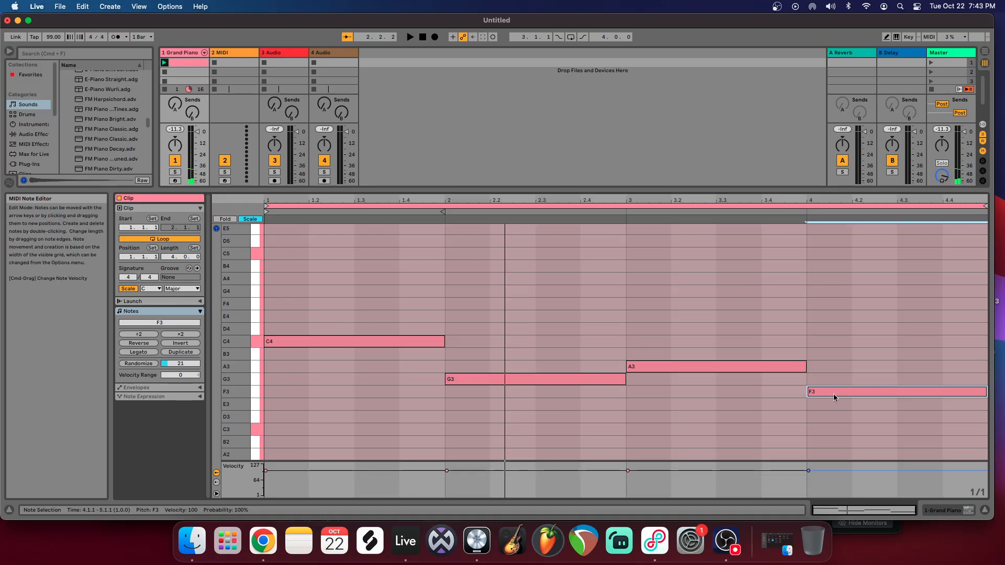
{"action": "right_click", "coordinate": [847, 341]}
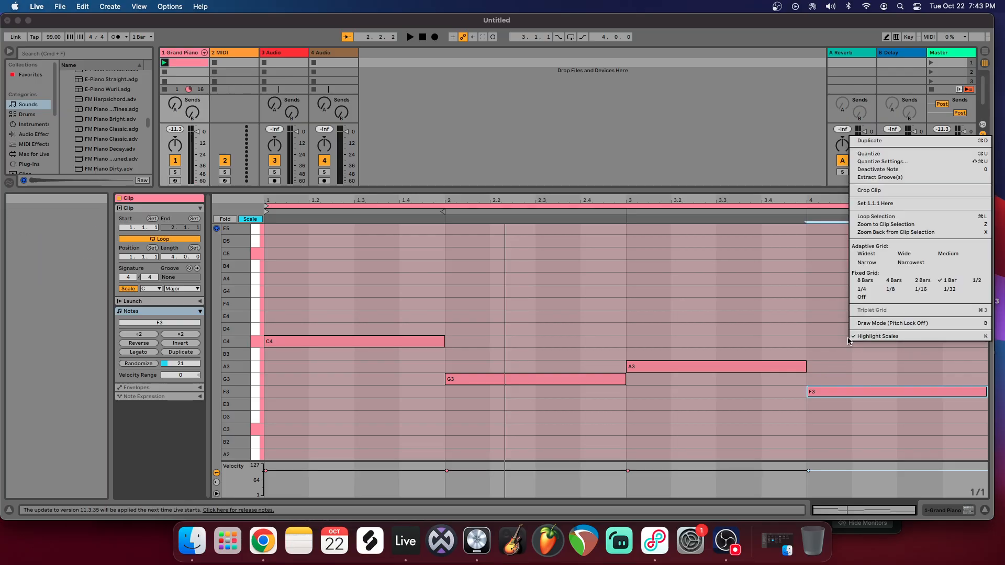
{"action": "left_click", "coordinate": [977, 282]}
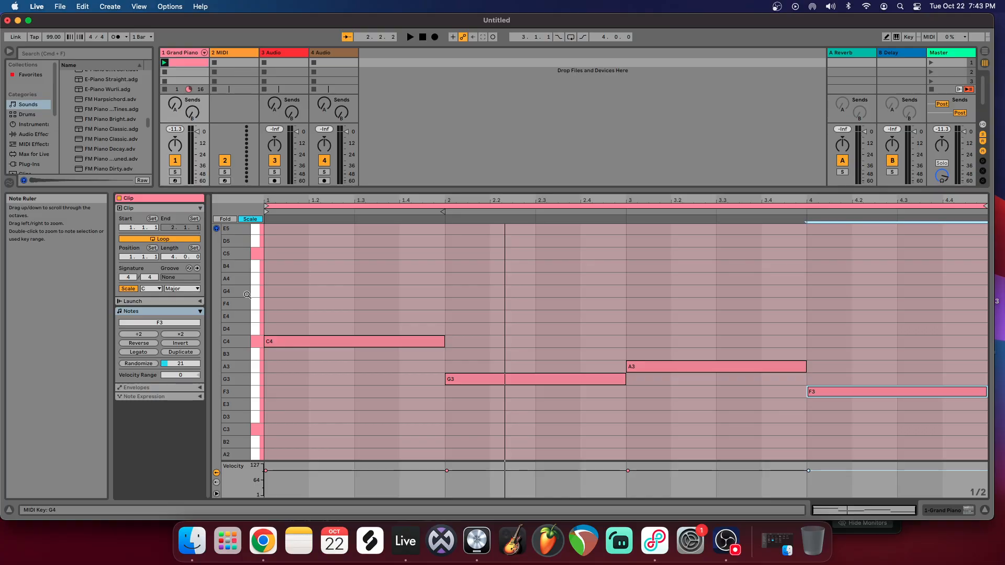
Step: Play the four root notes with the metronome on, raise the tempo to 121 BPM, and stop playback
{"action": "left_click", "coordinate": [410, 37]}
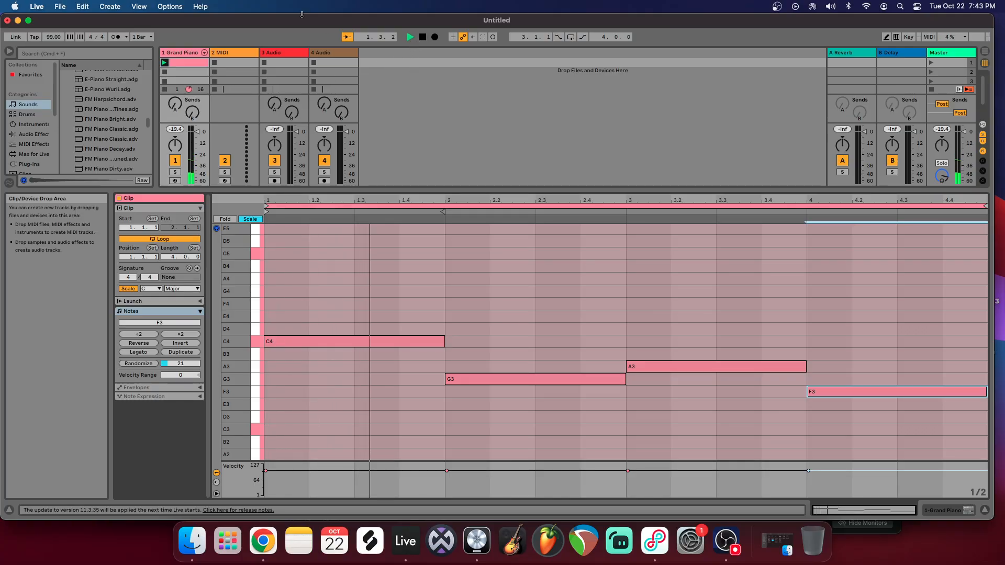
{"action": "left_click", "coordinate": [116, 37]}
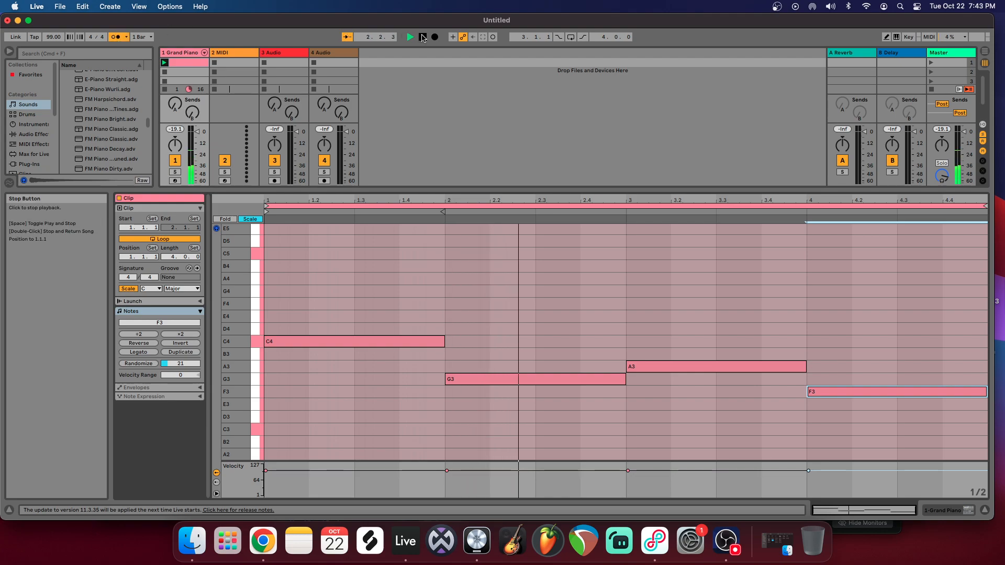
{"action": "left_click_drag", "start_coordinate": [54, 37], "coordinate": [53, 25]}
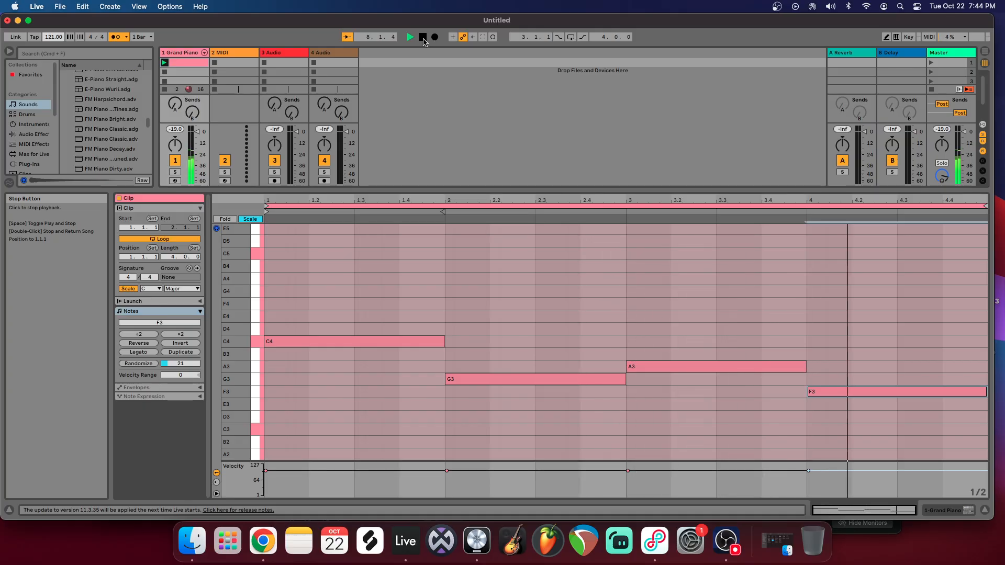
{"action": "left_click", "coordinate": [422, 38]}
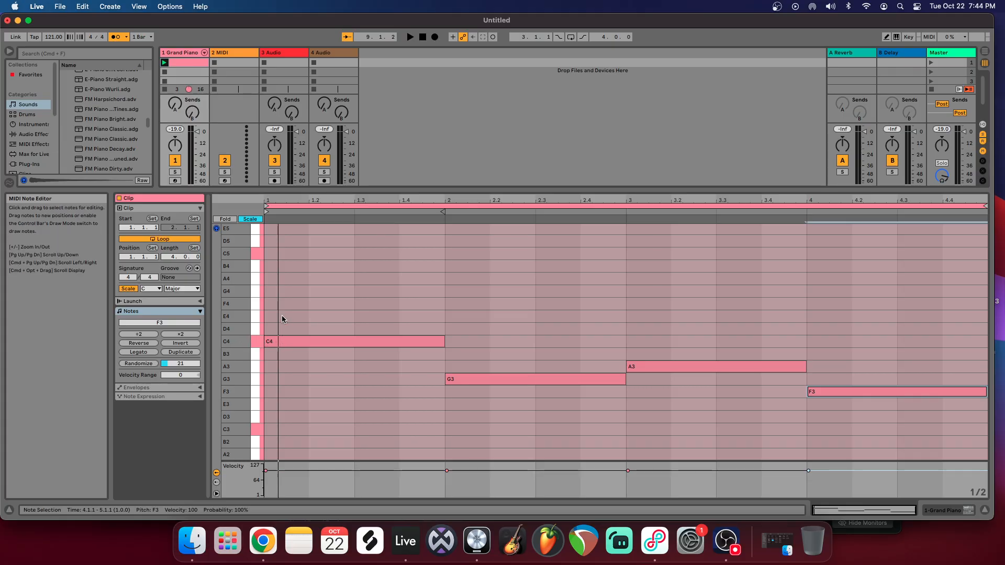
Step: Build full-bar triads by adding E4 and G4 above C4 in bar 1, and B3 and D4 above G3 in bar 2
{"action": "double_click", "coordinate": [303, 315]}
{"action": "double_click", "coordinate": [303, 291]}
{"action": "left_click_drag", "start_coordinate": [334, 266], "coordinate": [444, 316]}
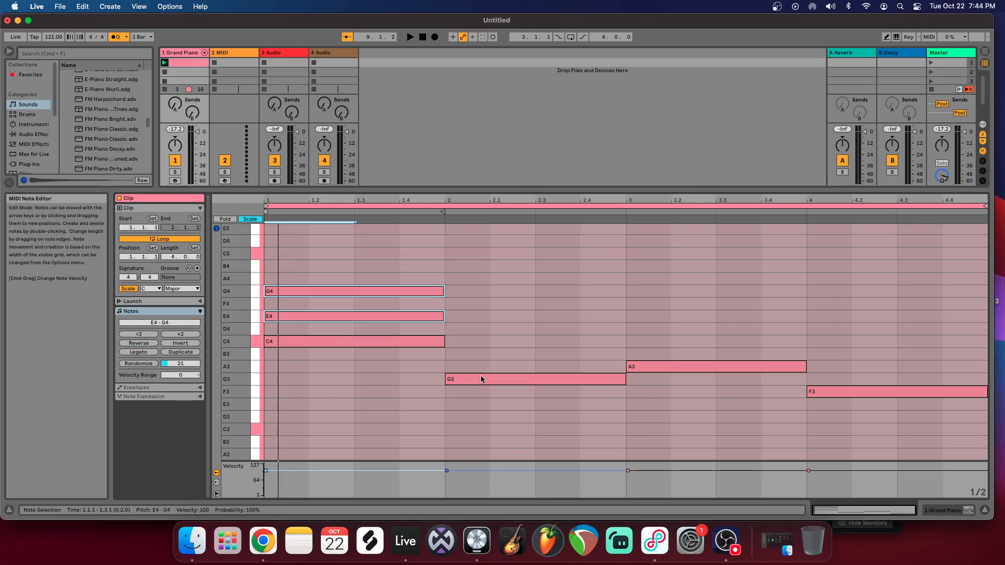
{"action": "double_click", "coordinate": [469, 357]}
{"action": "double_click", "coordinate": [470, 328]}
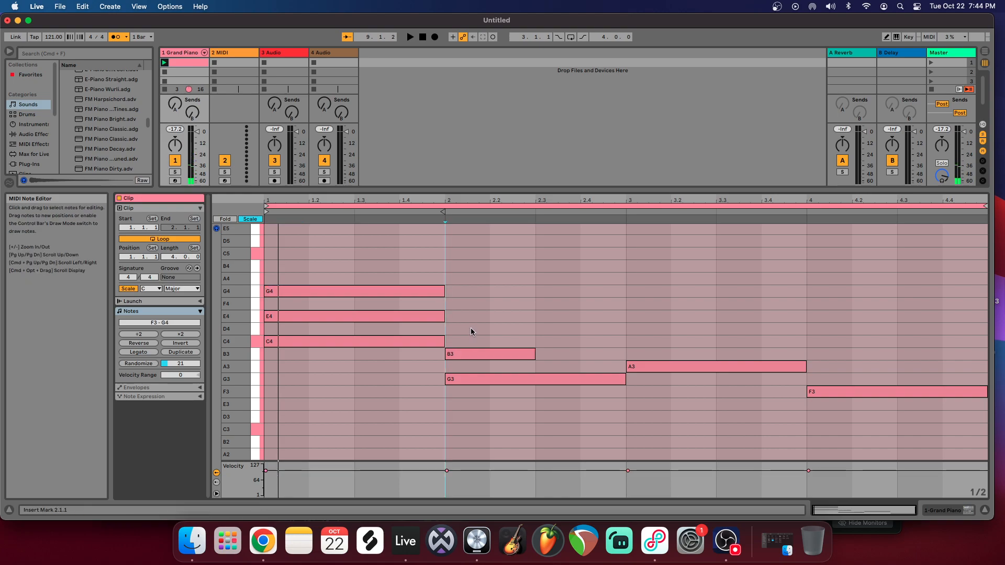
{"action": "left_click_drag", "start_coordinate": [474, 312], "coordinate": [625, 354]}
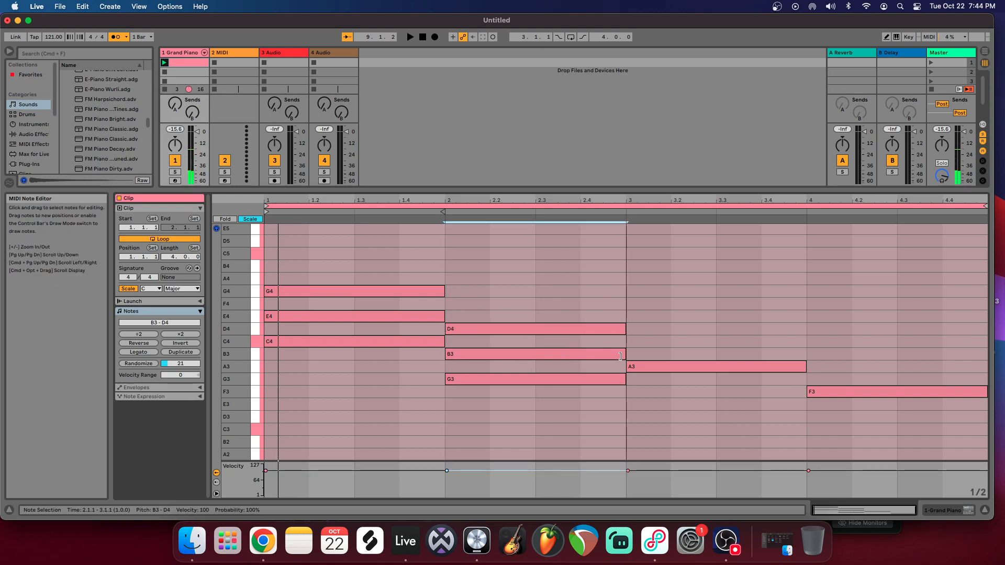
Step: Complete the full-bar triads with C4 and E4 above A3 in bar 3, and A3 and C4 above F3 in bar 4
{"action": "double_click", "coordinate": [647, 341]}
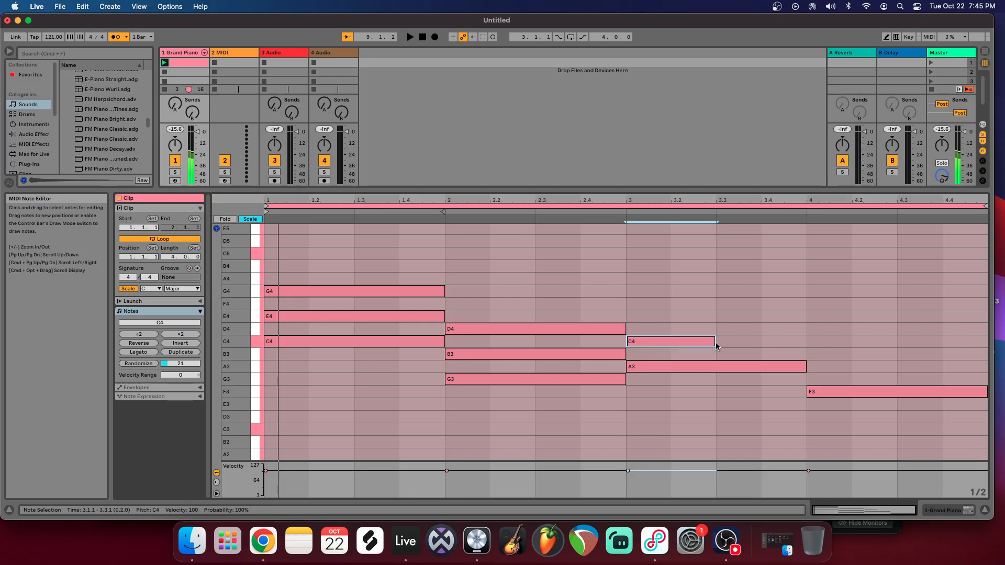
{"action": "double_click", "coordinate": [693, 319]}
{"action": "left_click_drag", "start_coordinate": [695, 303], "coordinate": [986, 367]}
{"action": "double_click", "coordinate": [826, 366]}
{"action": "double_click", "coordinate": [821, 339]}
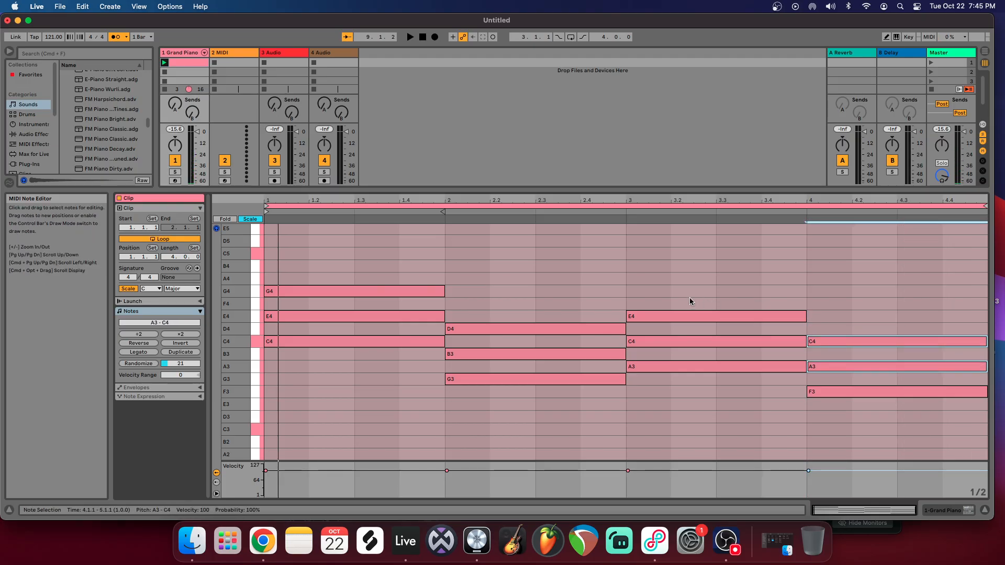
Step: Play the four-bar chord progression from the start and stop it after listening
{"action": "left_click", "coordinate": [423, 37]}
{"action": "left_click", "coordinate": [411, 37]}
{"action": "left_click", "coordinate": [410, 37]}
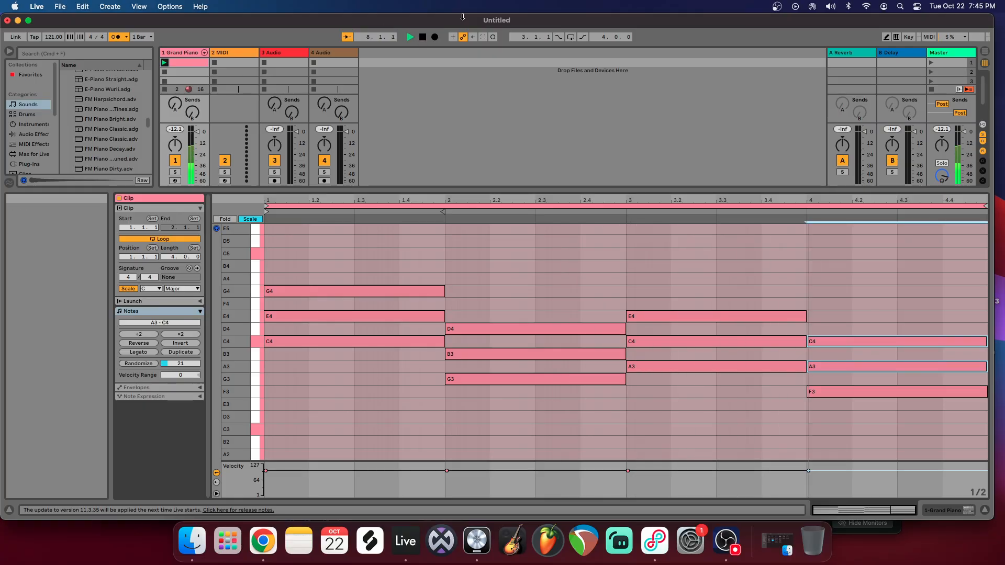
{"action": "left_click", "coordinate": [423, 37]}
Step: Transpose all the chord notes down one octave and listen to the lowered progression
{"action": "left_click_drag", "start_coordinate": [376, 267], "coordinate": [871, 439]}
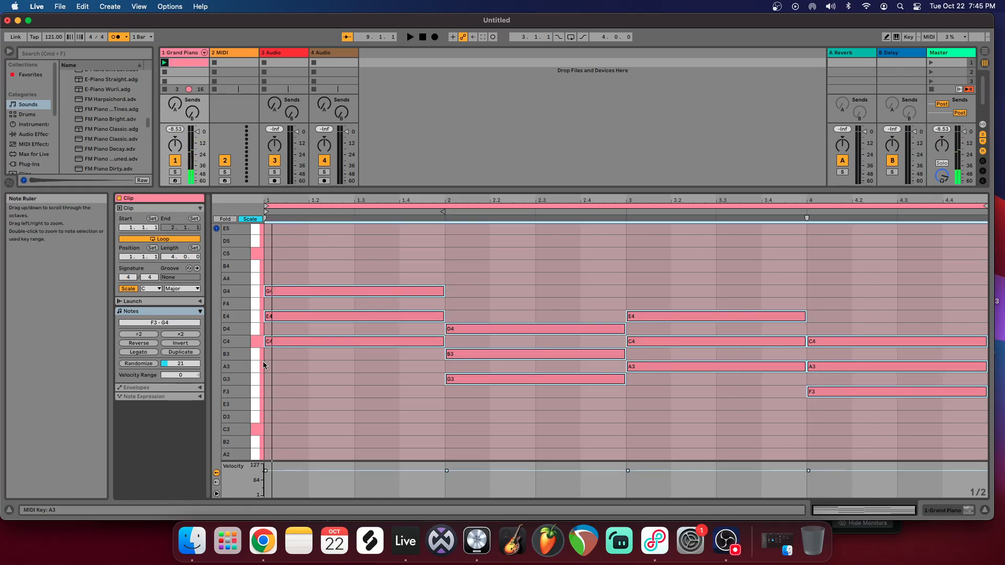
{"action": "left_click_drag", "start_coordinate": [285, 343], "coordinate": [295, 430]}
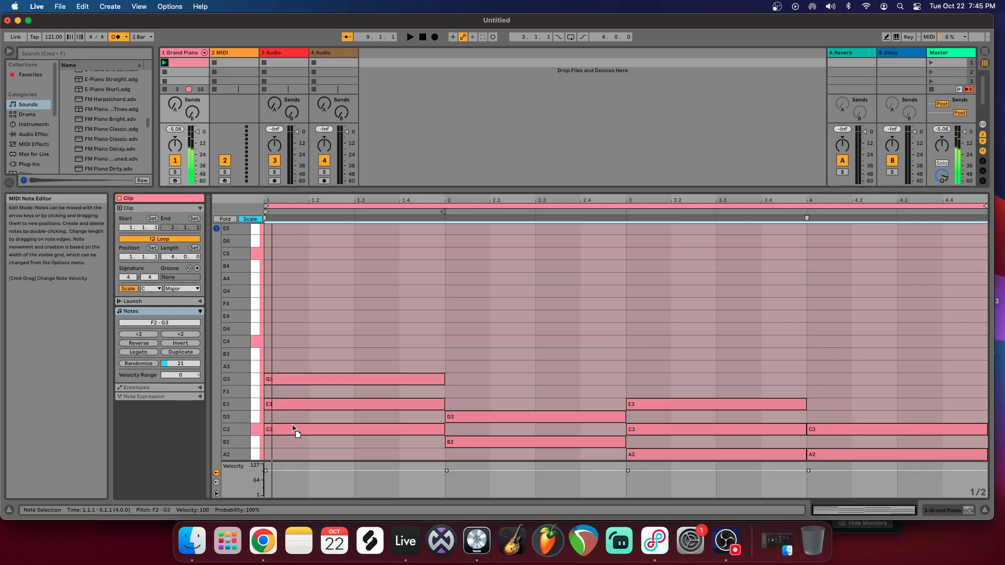
{"action": "scroll", "coordinate": [366, 343], "scroll_direction": "down", "scroll_amount": 2}
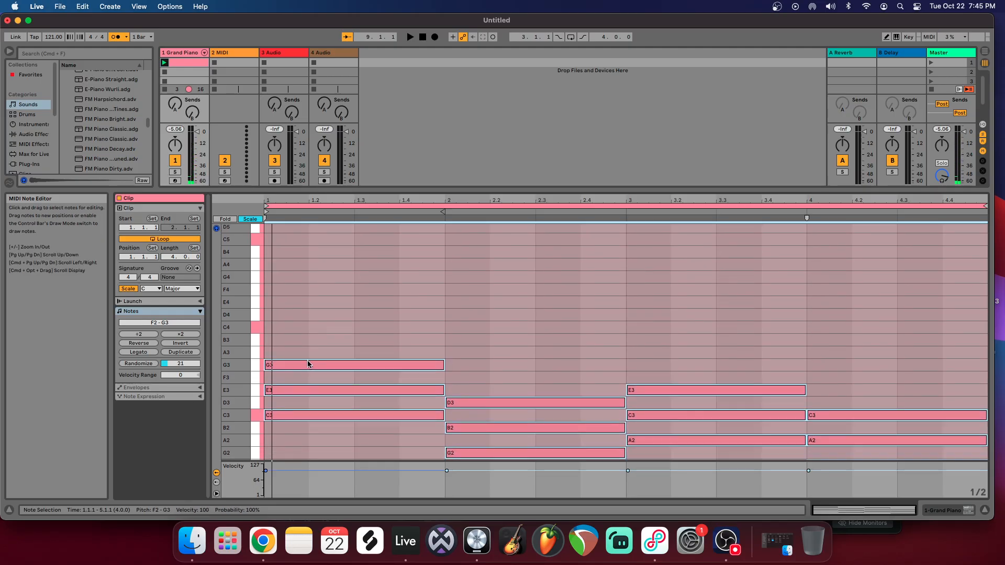
{"action": "scroll", "coordinate": [312, 357], "scroll_direction": "down", "scroll_amount": 5}
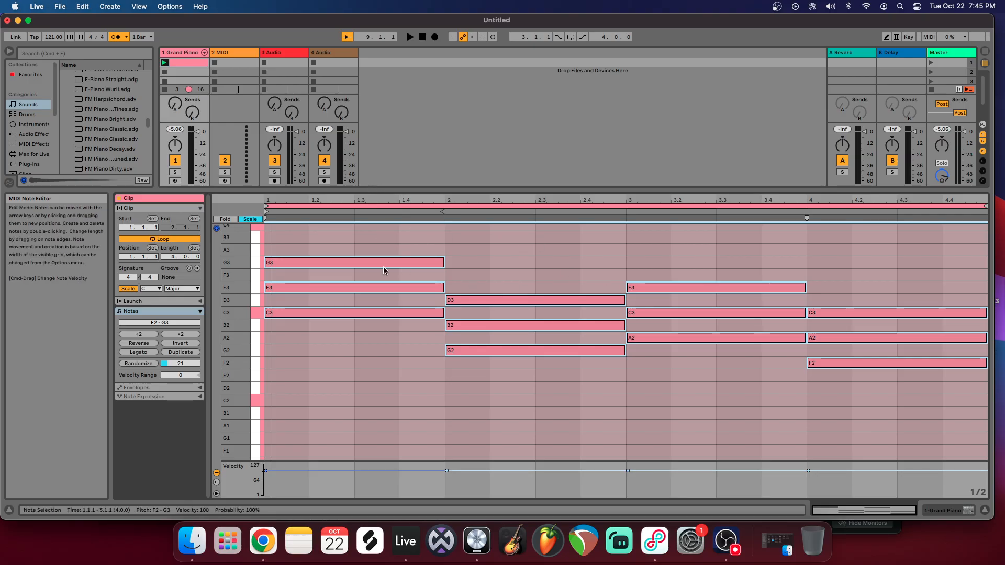
{"action": "left_click", "coordinate": [410, 38]}
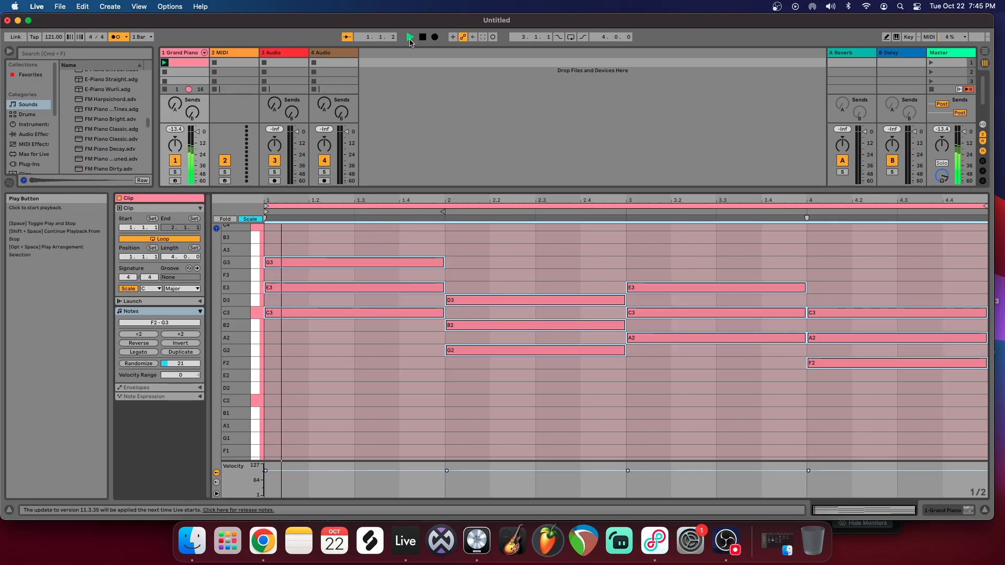
{"action": "left_click", "coordinate": [449, 228]}
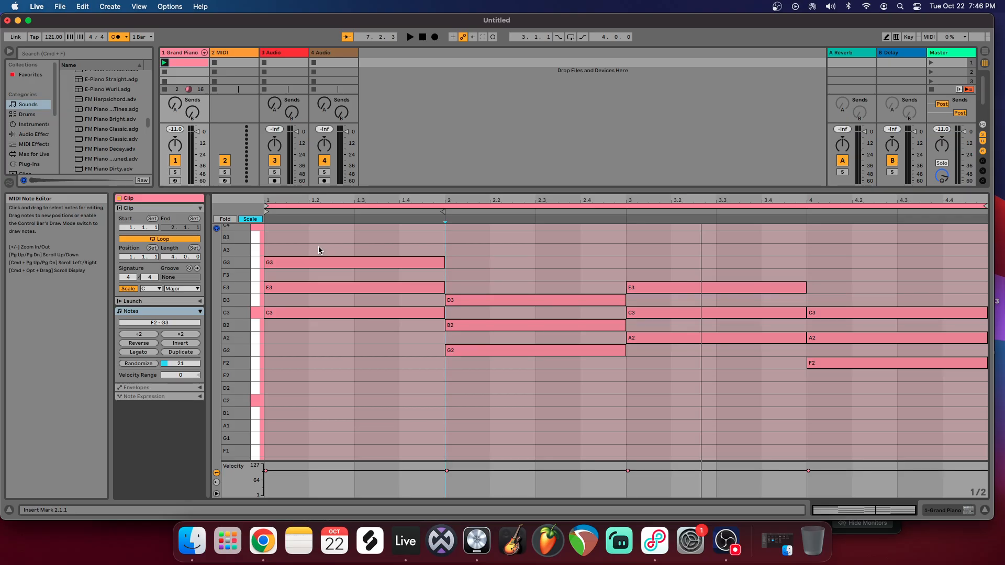
Step: Randomize the velocities of all the chord notes with a randomize range of 16
{"action": "key", "text": "super+a"}
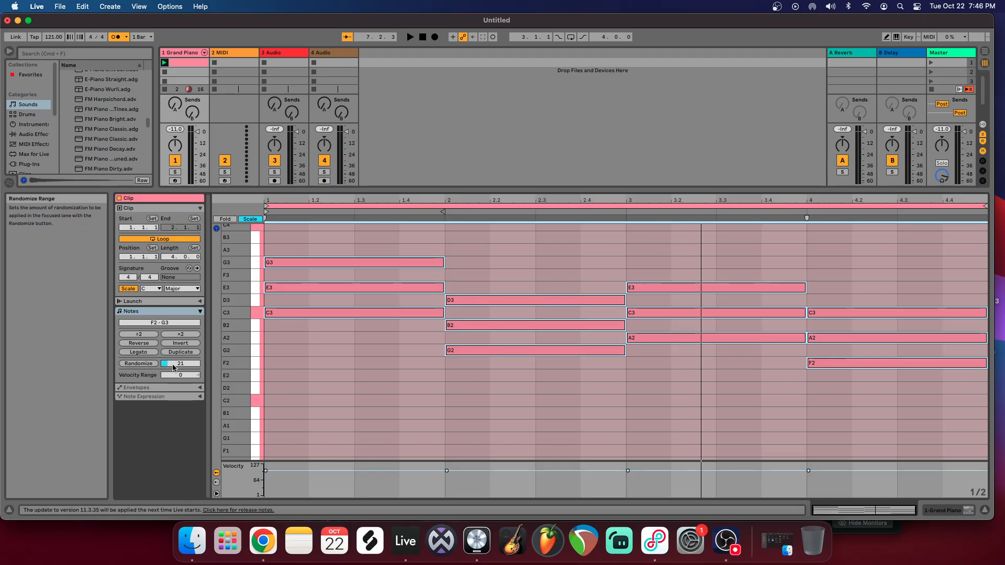
{"action": "left_click_drag", "start_coordinate": [173, 366], "coordinate": [173, 368]}
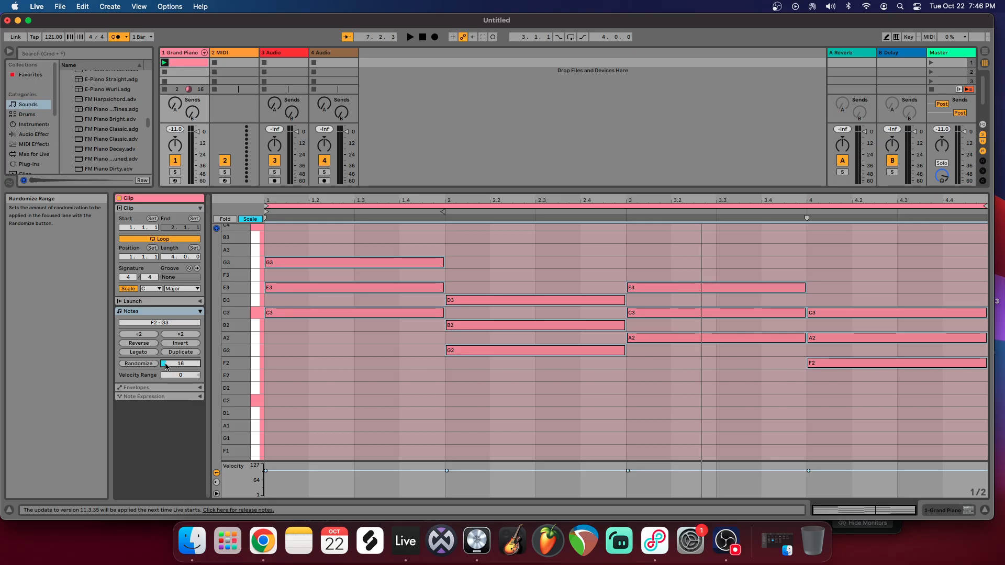
{"action": "left_click", "coordinate": [142, 366]}
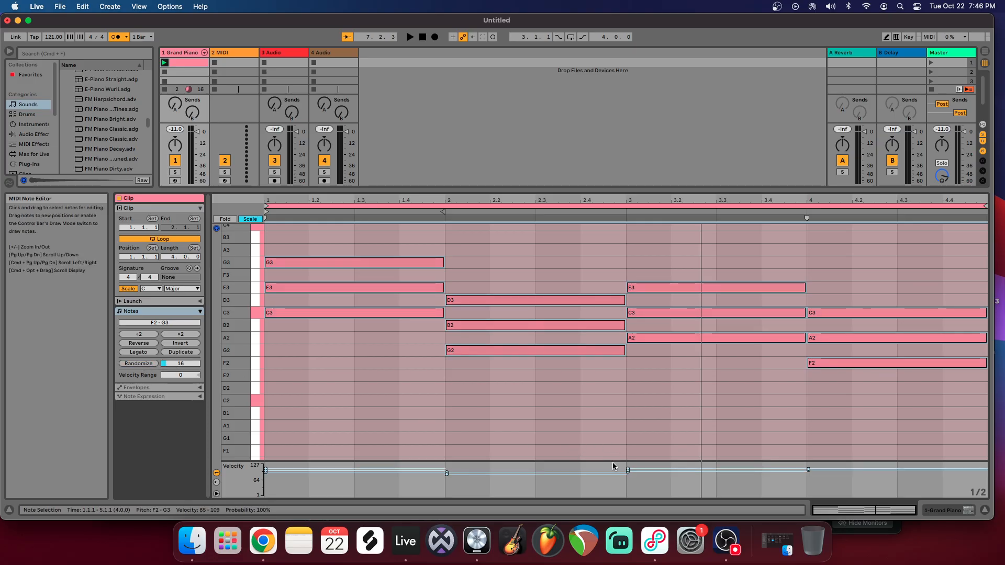
Step: Play the progression, enlarge the velocity lane, and lower the bar 4 F2 note's velocity to 98
{"action": "left_click", "coordinate": [410, 37]}
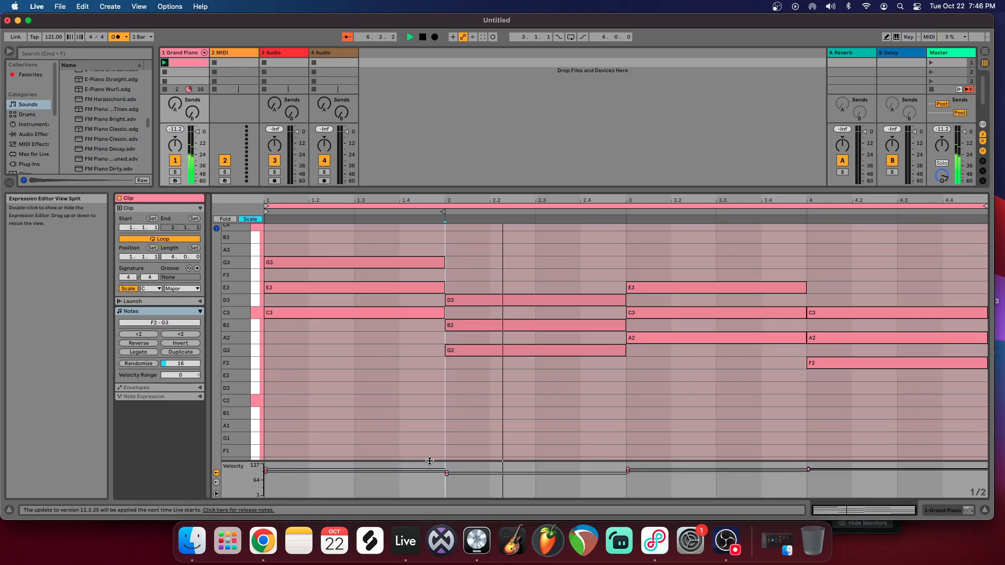
{"action": "left_click_drag", "start_coordinate": [434, 460], "coordinate": [434, 326]}
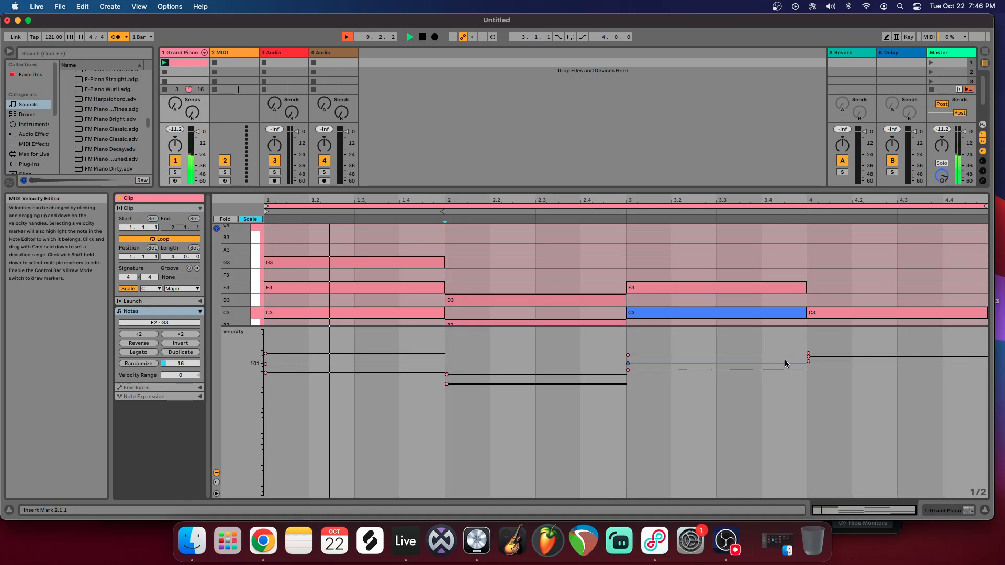
{"action": "mouse_move", "coordinate": [808, 359]}
{"action": "left_mouse_down"}
{"action": "mouse_move", "coordinate": [808, 424]}
{"action": "mouse_move", "coordinate": [808, 367]}
{"action": "left_mouse_up"}
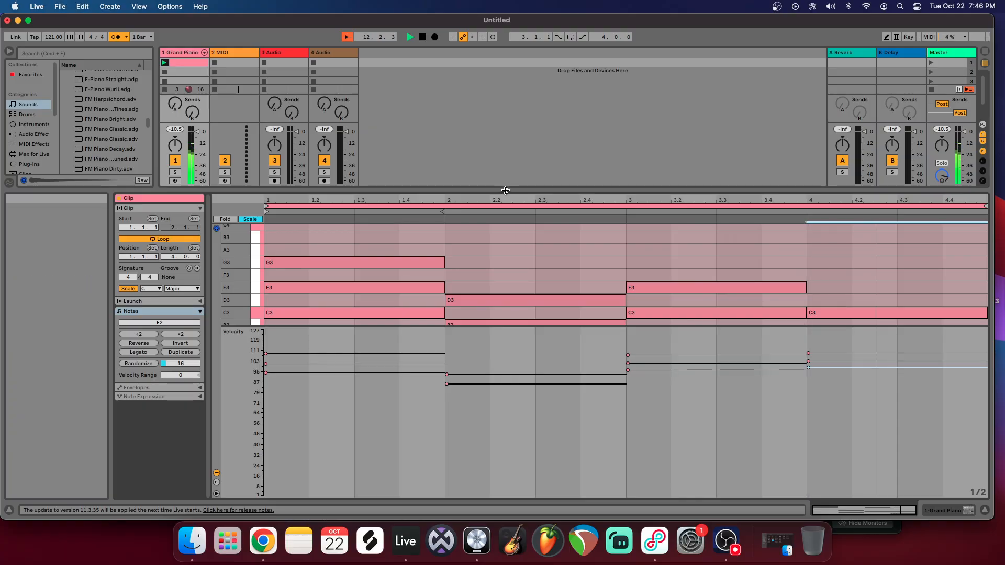
Step: Shrink the velocity lane, rebalance the mixer and clip view heights, and return the stopped song to its start
{"action": "left_click_drag", "start_coordinate": [505, 190], "coordinate": [510, 373]}
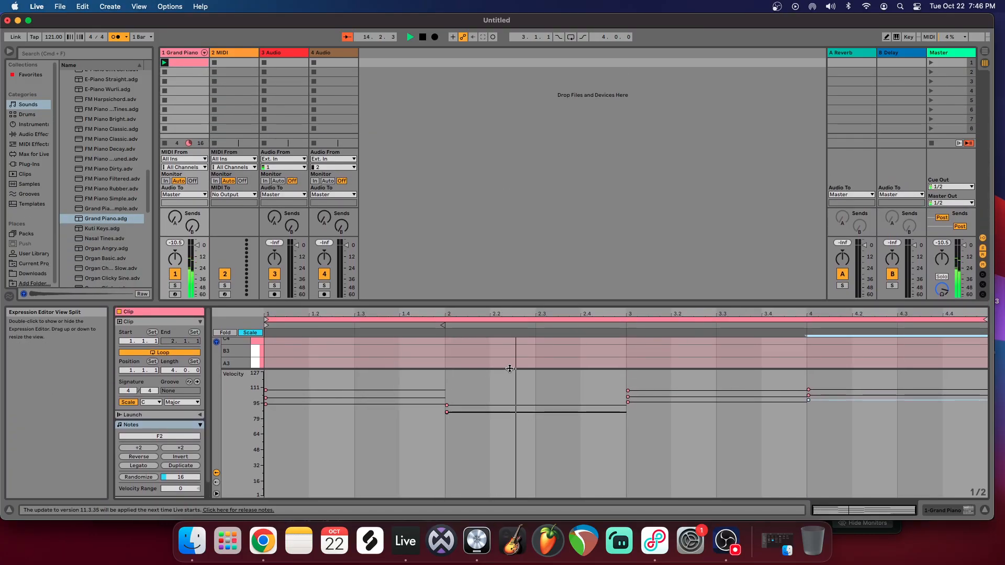
{"action": "left_click_drag", "start_coordinate": [487, 368], "coordinate": [501, 444]}
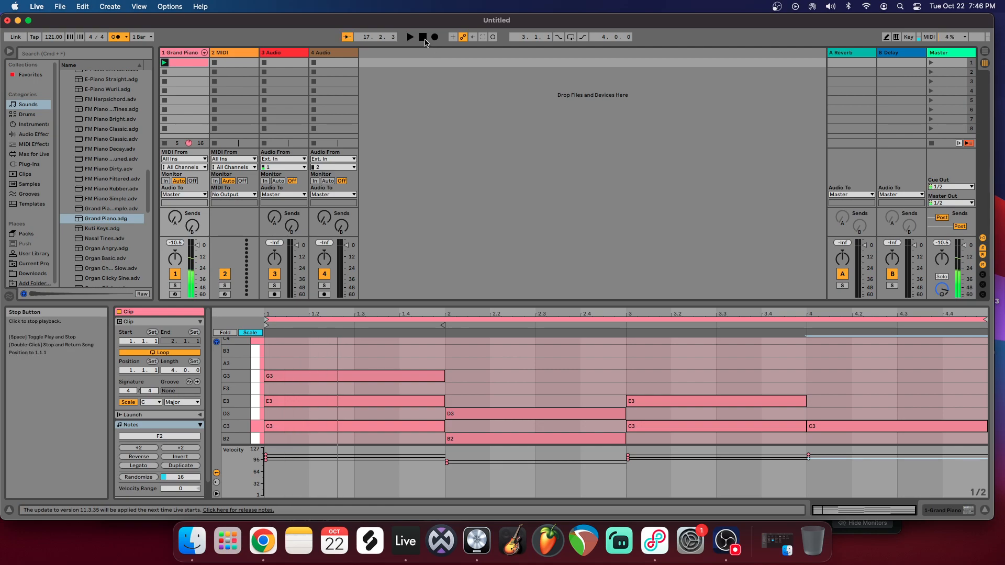
{"action": "left_click_drag", "start_coordinate": [482, 303], "coordinate": [441, 234]}
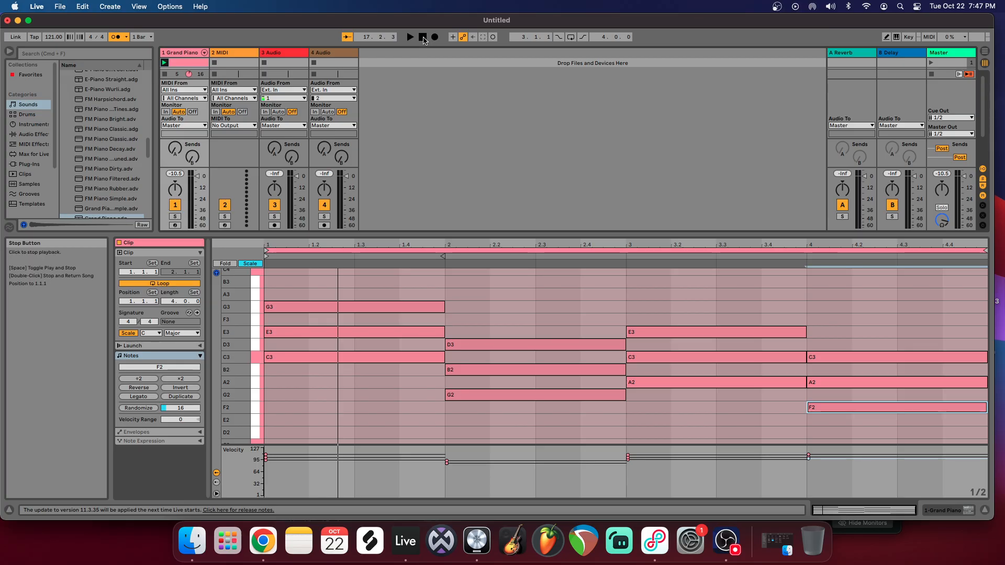
{"action": "left_click", "coordinate": [422, 37]}
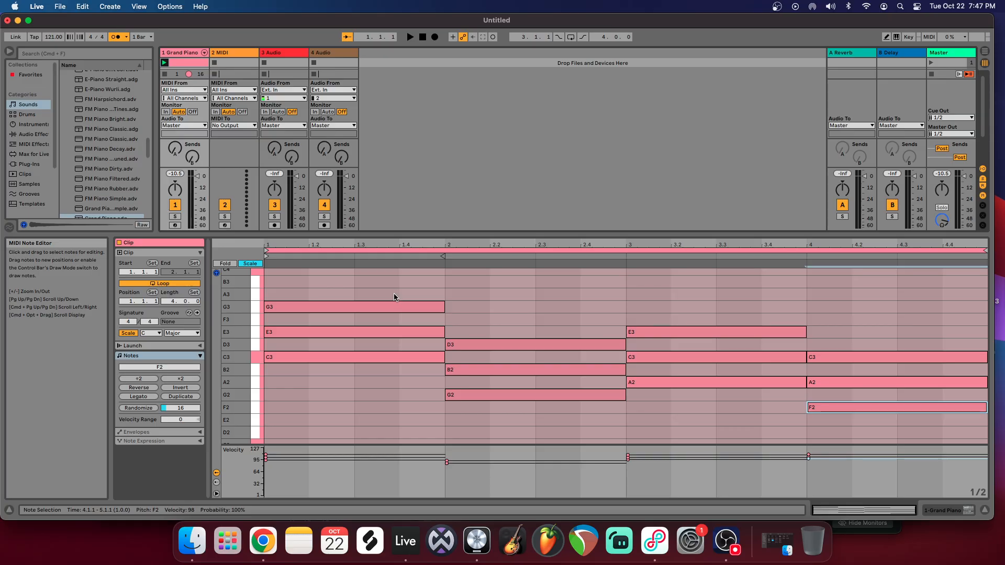
Step: Copy the lowest note of each chord (C3, G2, A2 and F2) one octave down as bass notes
{"action": "left_click", "coordinate": [383, 359], "text": "shift"}
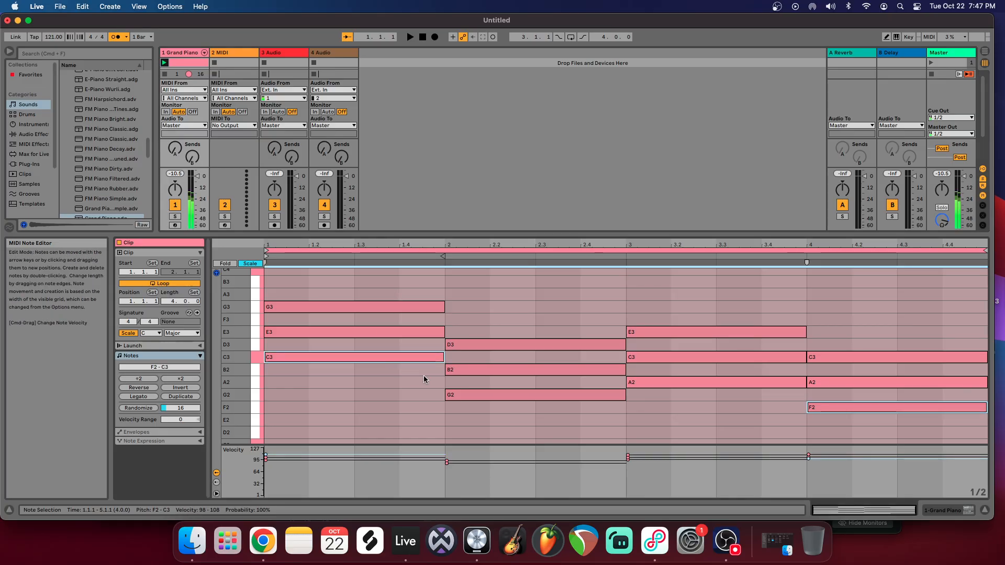
{"action": "left_click", "coordinate": [491, 398], "text": "shift"}
{"action": "left_click", "coordinate": [691, 382], "text": "shift"}
{"action": "left_click", "coordinate": [828, 407], "text": "shift"}
{"action": "left_click", "coordinate": [830, 407], "text": "shift"}
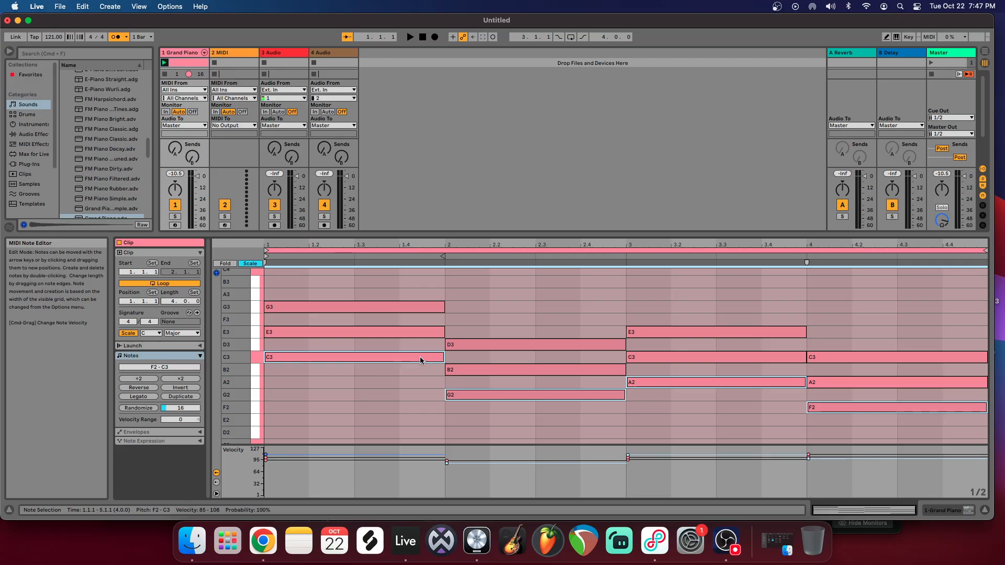
{"action": "left_click_drag", "start_coordinate": [397, 359], "coordinate": [396, 443]}
{"action": "scroll", "coordinate": [388, 397], "scroll_direction": "down", "scroll_amount": 1}
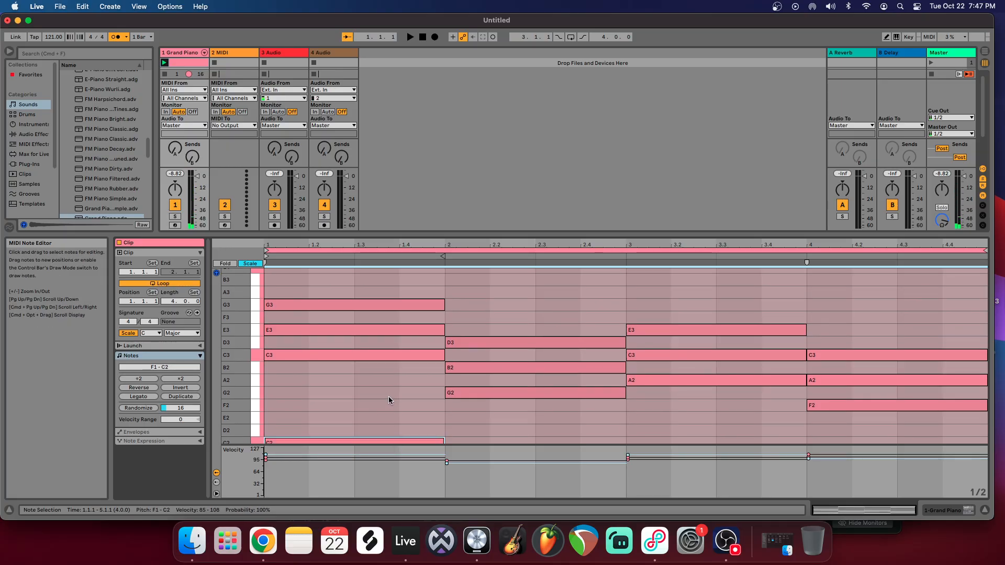
Step: Zoom the note editor out over more octaves and play the progression with the bass notes
{"action": "scroll", "coordinate": [345, 382], "scroll_direction": "down", "scroll_amount": 3}
{"action": "scroll", "coordinate": [390, 329], "scroll_direction": "up", "scroll_amount": 5}
{"action": "scroll", "coordinate": [361, 328], "scroll_direction": "down", "scroll_amount": 4}
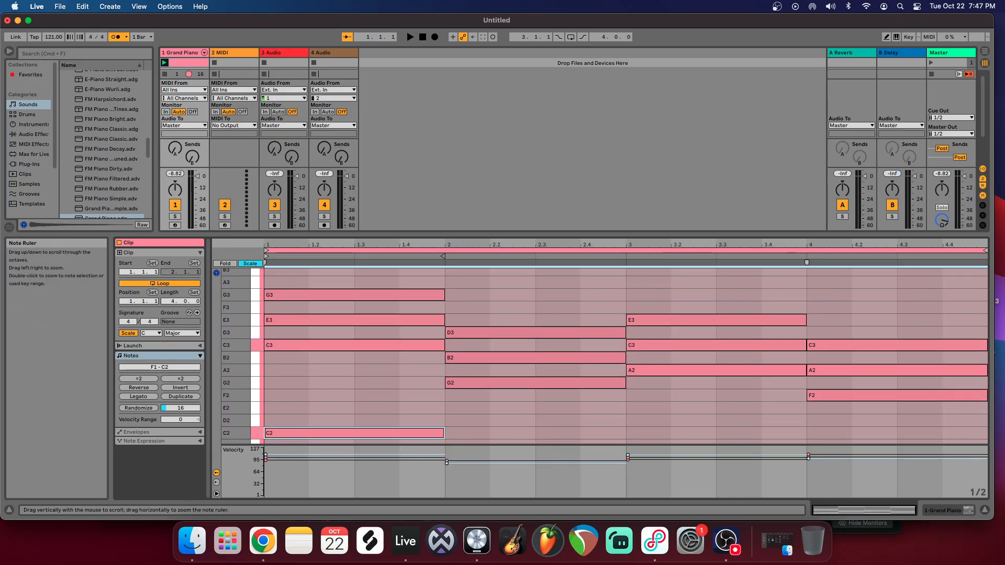
{"action": "left_click_drag", "start_coordinate": [247, 329], "coordinate": [242, 329]}
{"action": "left_click", "coordinate": [411, 38]}
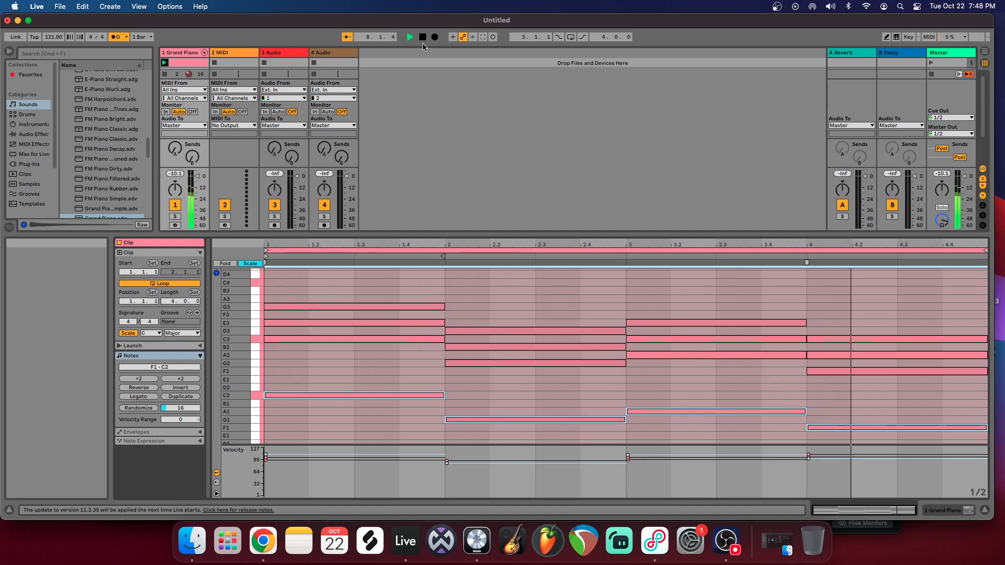
{"action": "left_click", "coordinate": [423, 37]}
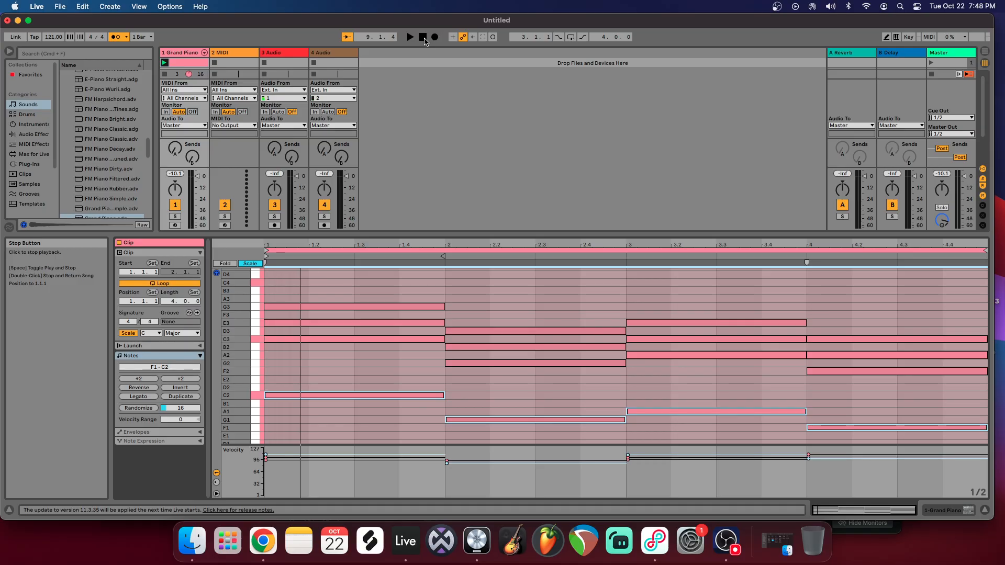
Step: Move the middle note of each chord (E3, B2, C3 and A2) up one octave
{"action": "left_click", "coordinate": [353, 278]}
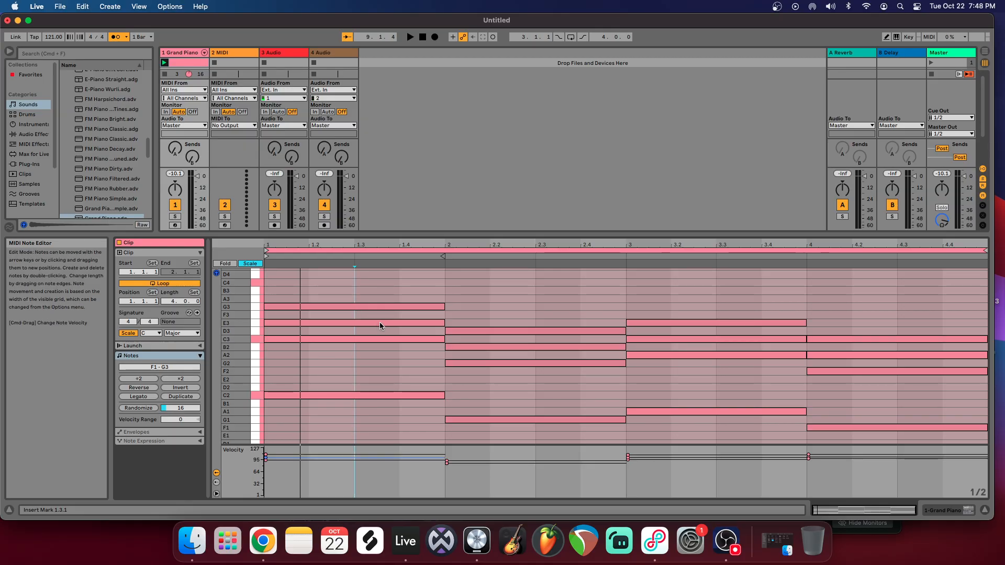
{"action": "left_click", "coordinate": [315, 324]}
{"action": "left_click", "coordinate": [479, 347], "text": "shift"}
{"action": "left_click", "coordinate": [692, 339], "text": "shift"}
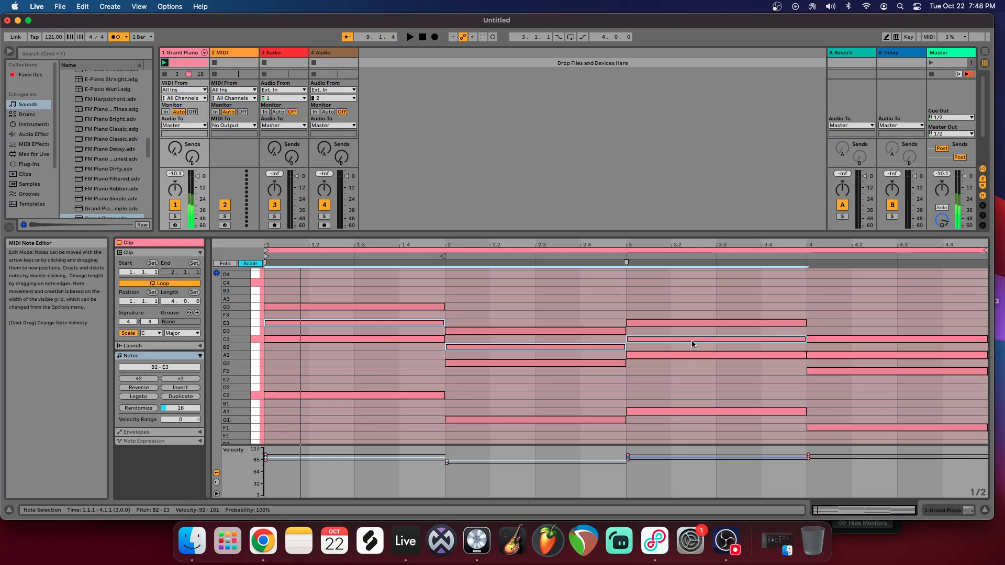
{"action": "left_click", "coordinate": [825, 355], "text": "shift"}
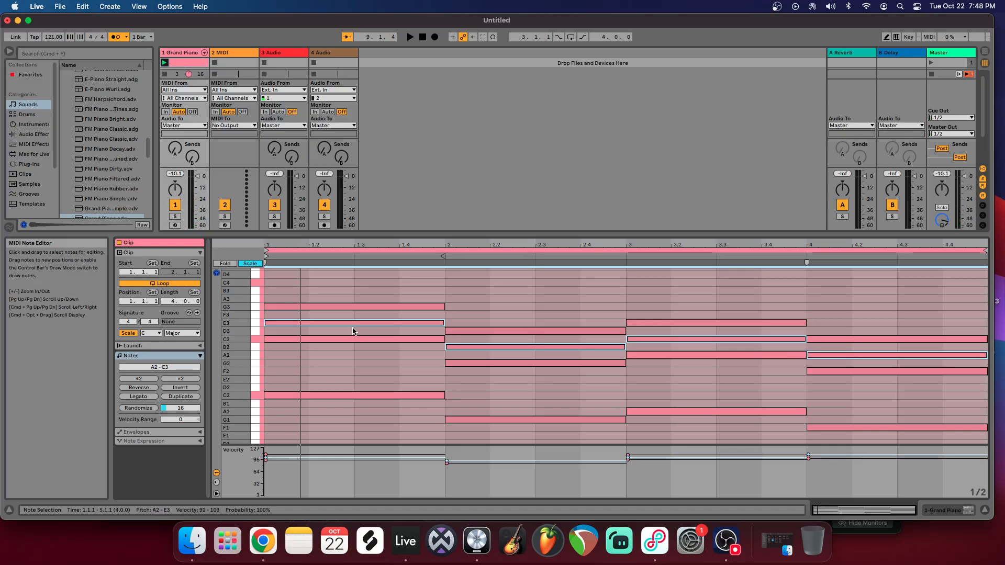
{"action": "left_click_drag", "start_coordinate": [338, 325], "coordinate": [339, 271], "text": "alt"}
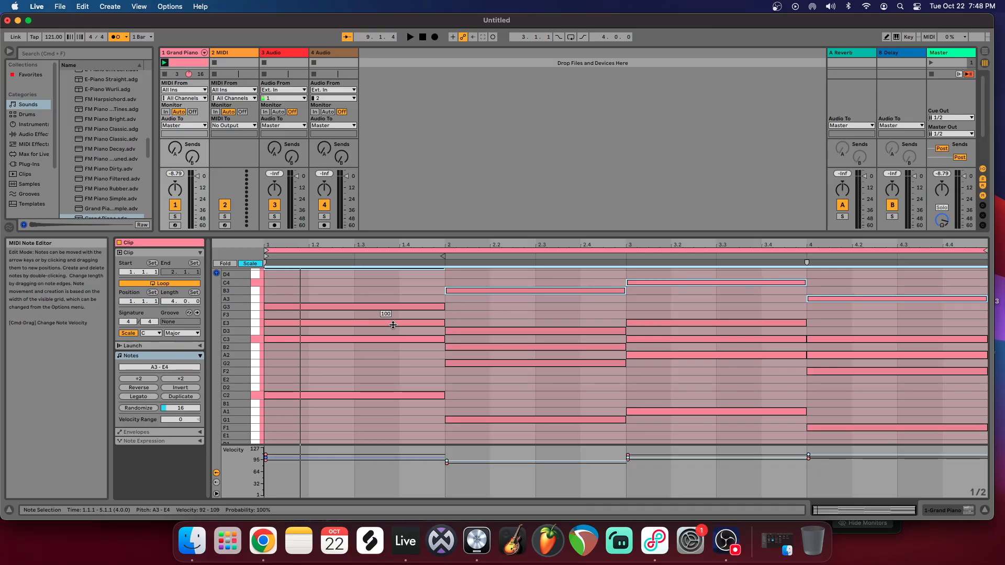
{"action": "key", "text": "shift+Down"}
{"action": "key", "text": "Up"}
{"action": "key", "text": "Up"}
{"action": "key", "text": "Up"}
{"action": "key", "text": "Up"}
{"action": "key", "text": "Up"}
{"action": "key", "text": "Up"}
{"action": "left_click_drag", "start_coordinate": [363, 273], "coordinate": [362, 267]}
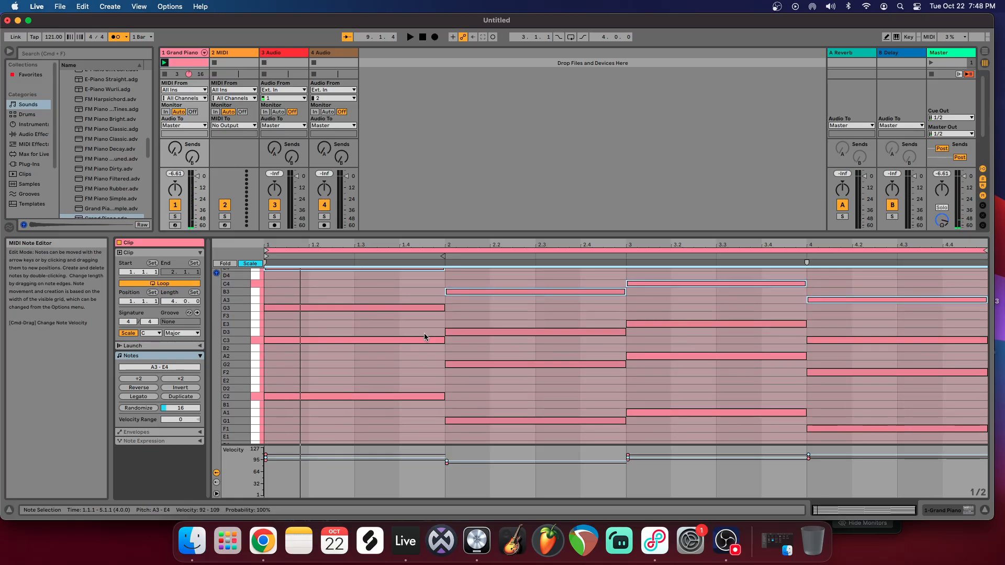
Step: Compare the E3 and E4 key tracks in the piano roll and listen to the respaced progression
{"action": "scroll", "coordinate": [317, 286], "scroll_direction": "up", "scroll_amount": 1}
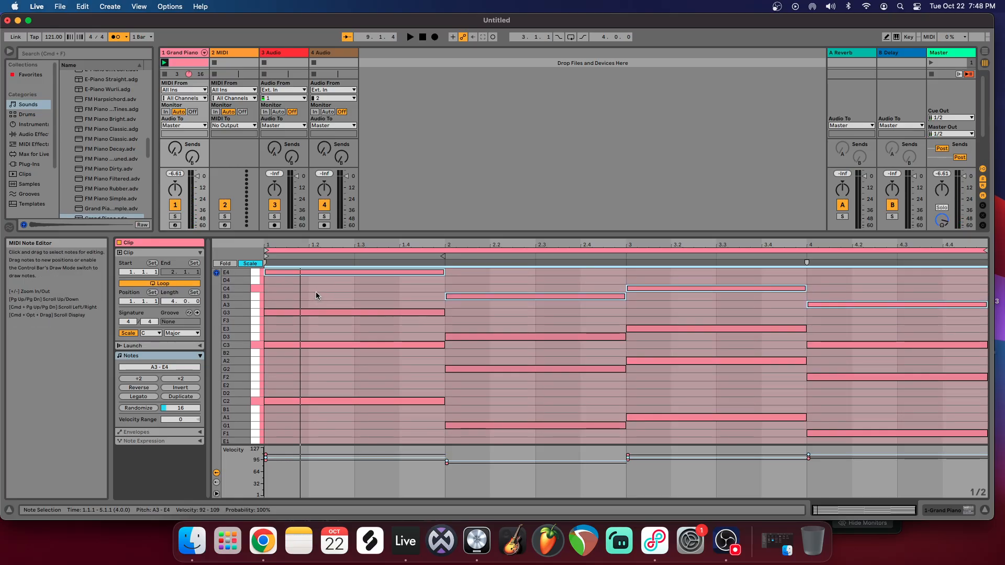
{"action": "left_click", "coordinate": [255, 329]}
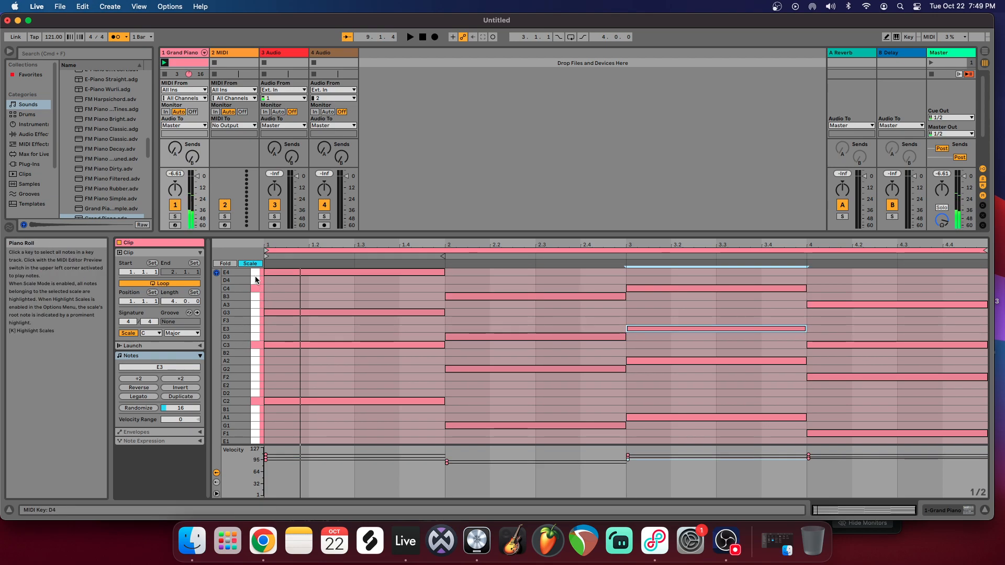
{"action": "left_click", "coordinate": [256, 274]}
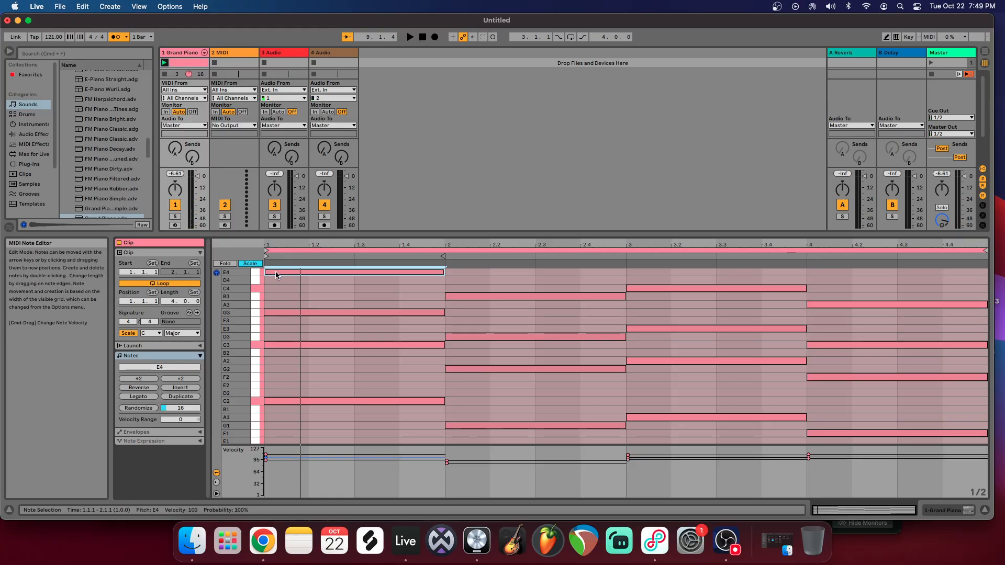
{"action": "left_click_drag", "start_coordinate": [250, 331], "coordinate": [228, 333]}
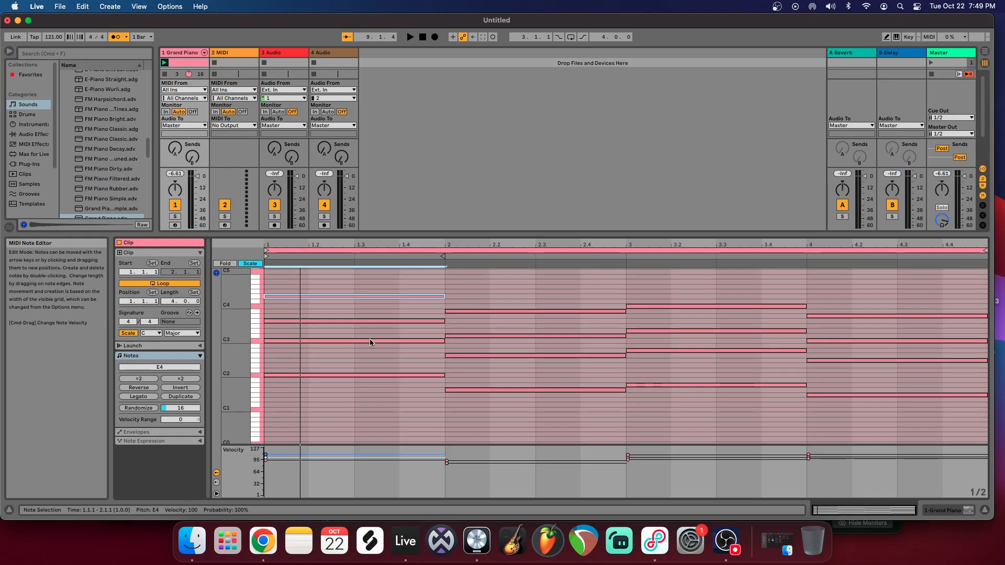
{"action": "scroll", "coordinate": [403, 348], "scroll_direction": "up", "scroll_amount": 1}
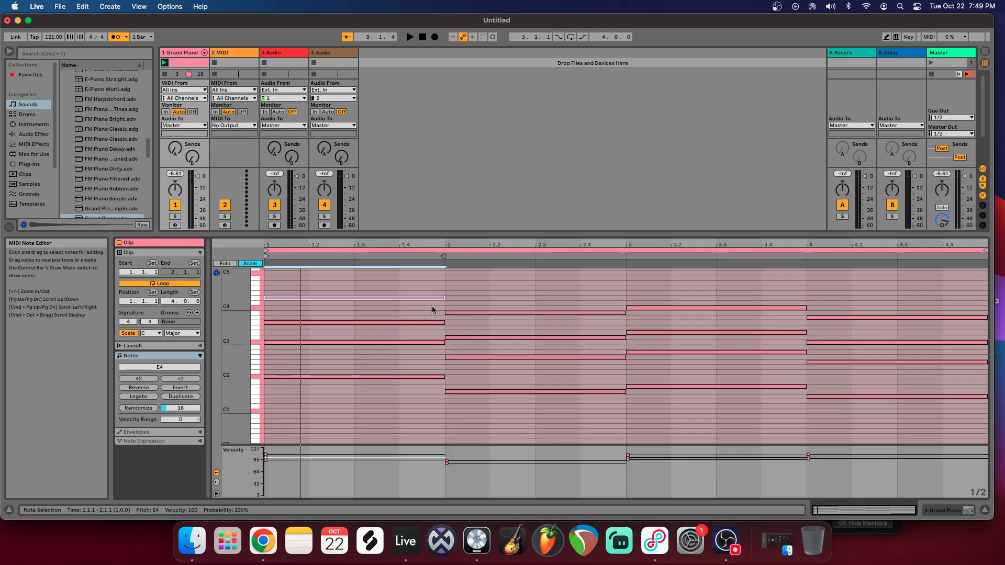
{"action": "left_click", "coordinate": [410, 37]}
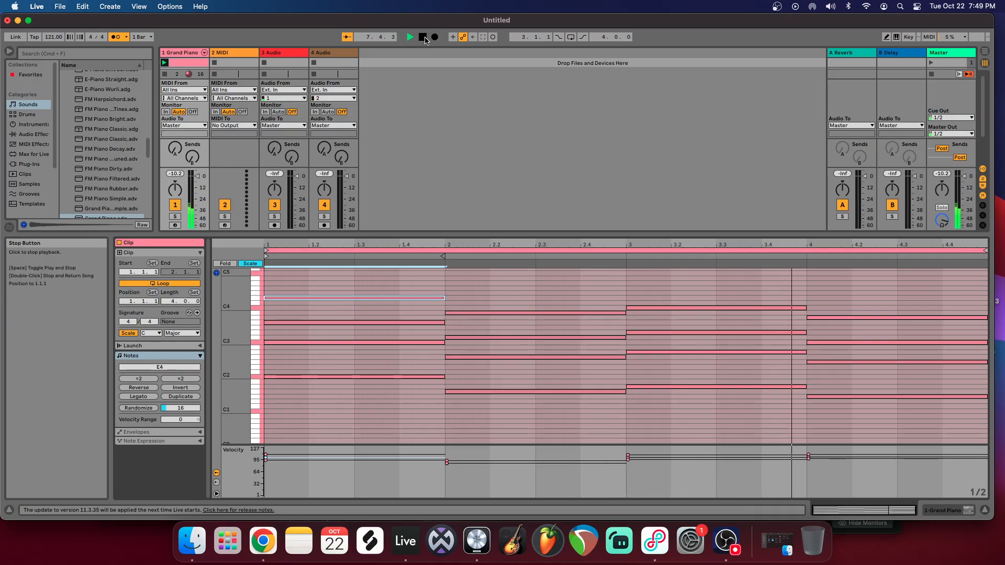
{"action": "left_click", "coordinate": [422, 38]}
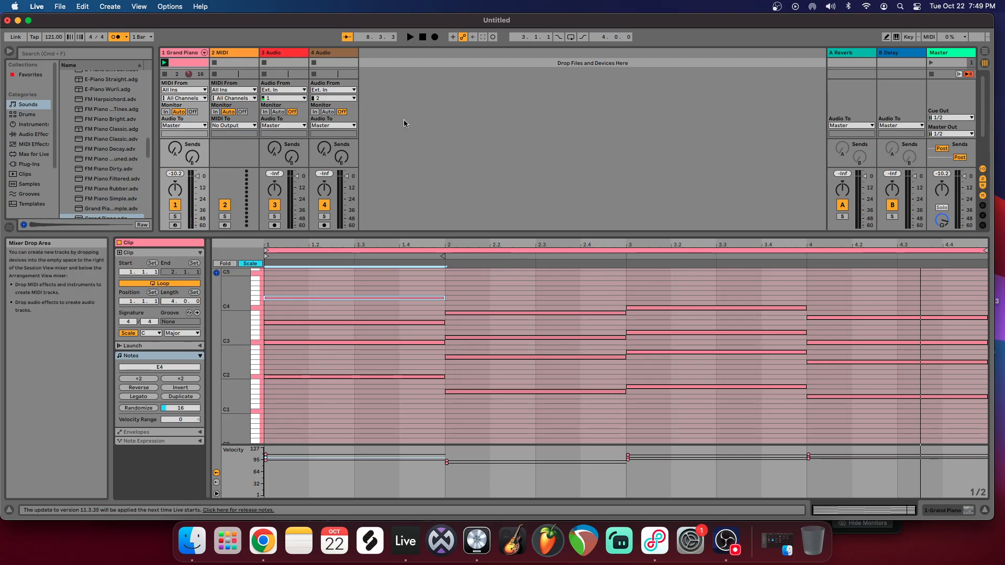
Step: Review the clip's root note and scale choices, keeping C Major, and play the progression again
{"action": "left_click", "coordinate": [460, 289]}
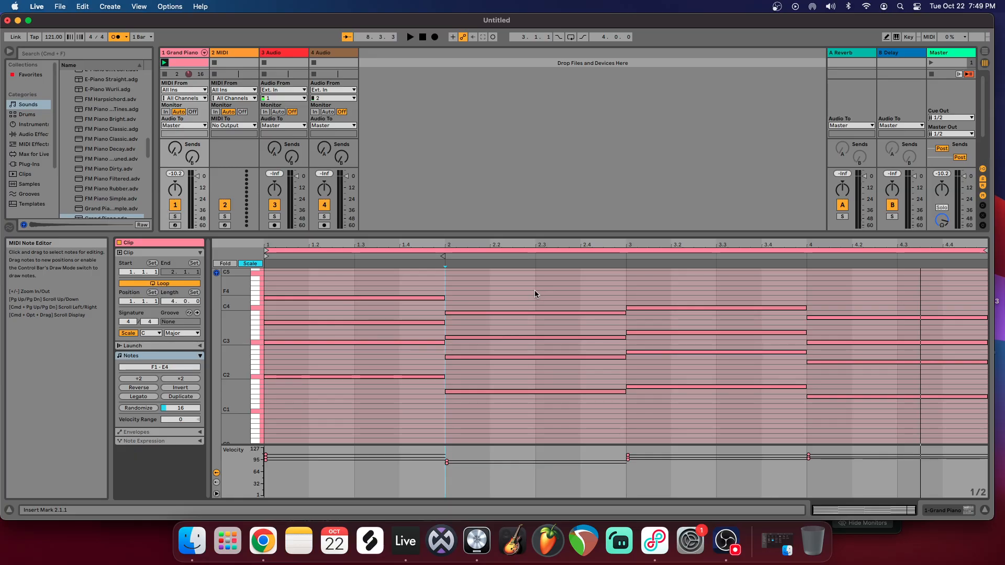
{"action": "left_click", "coordinate": [155, 334]}
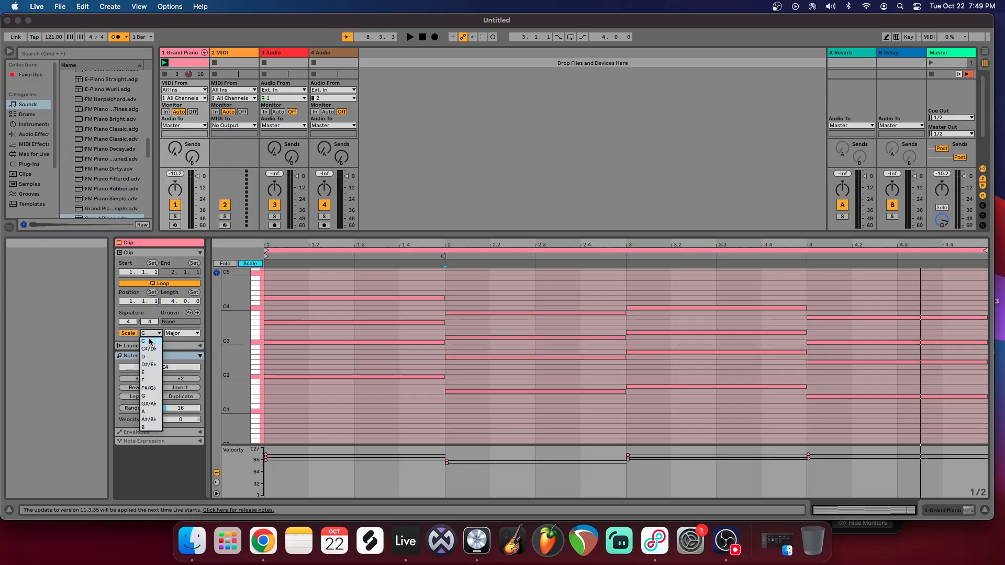
{"action": "left_click", "coordinate": [145, 341]}
{"action": "left_click", "coordinate": [181, 333]}
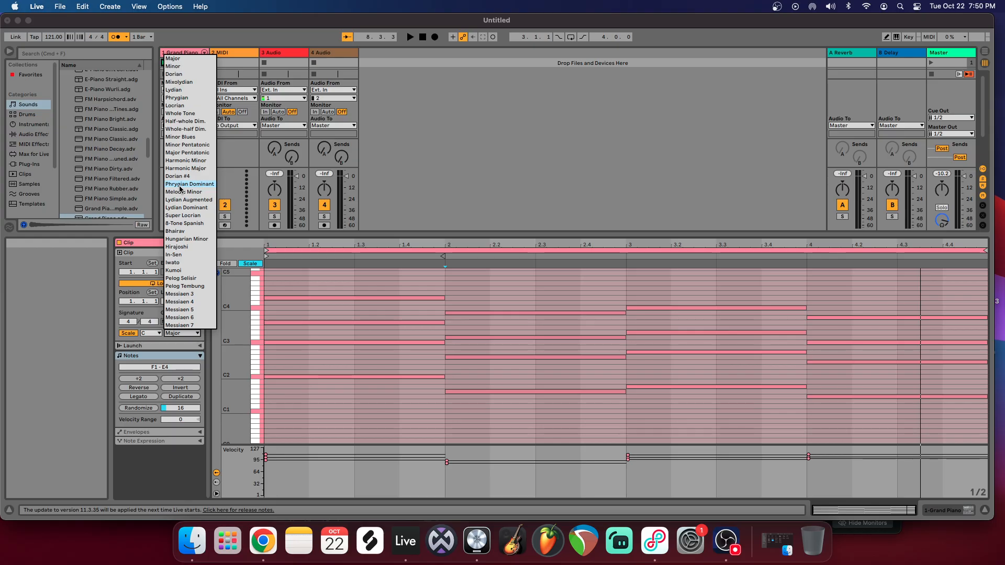
{"action": "left_click", "coordinate": [451, 162]}
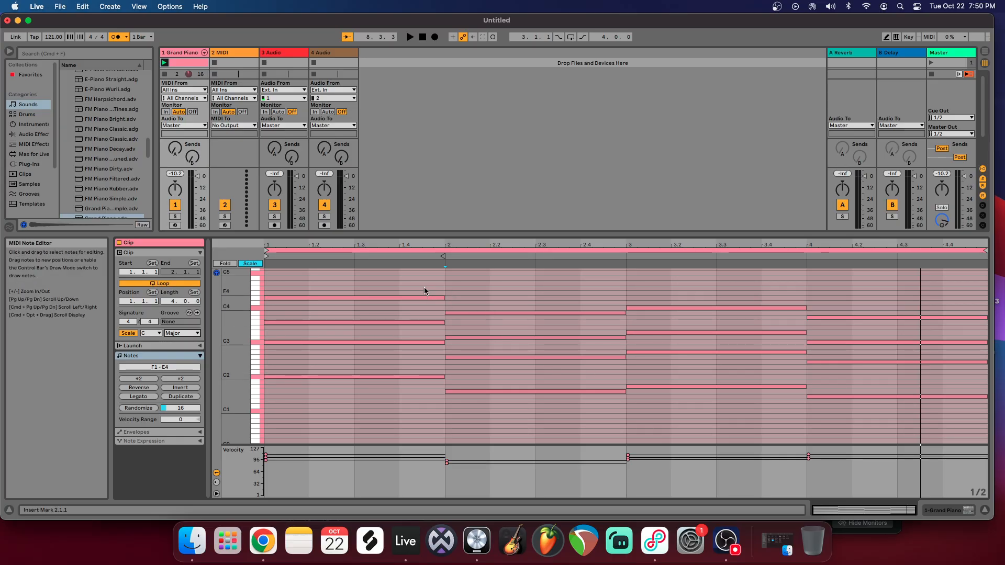
{"action": "key", "text": "space"}
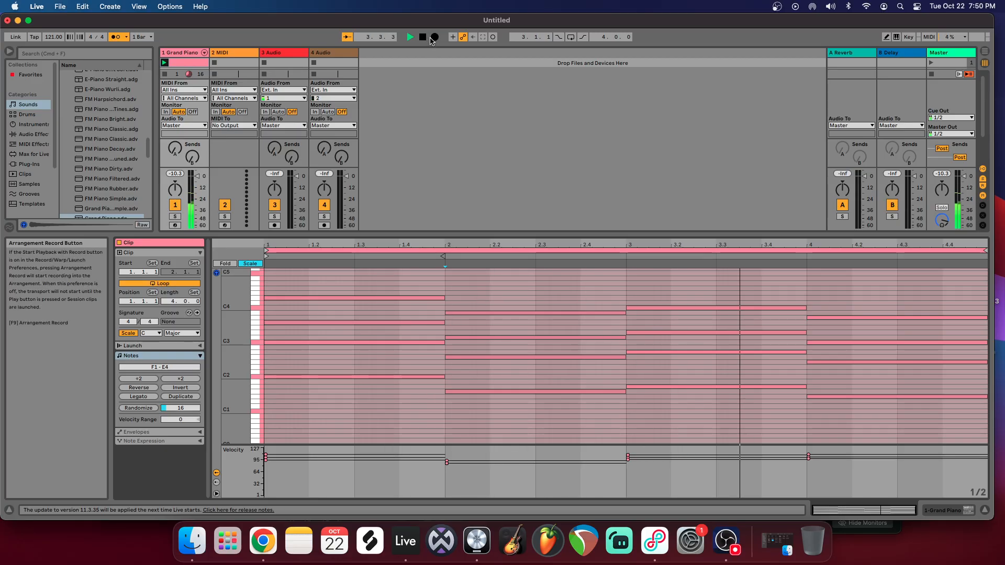
{"action": "key", "text": "space"}
Step: Shorten the bar 4 A3 note to end at 4.3 and add a half-bar G3 note starting there
{"action": "left_click", "coordinate": [940, 317]}
{"action": "left_click_drag", "start_coordinate": [985, 319], "coordinate": [897, 319]}
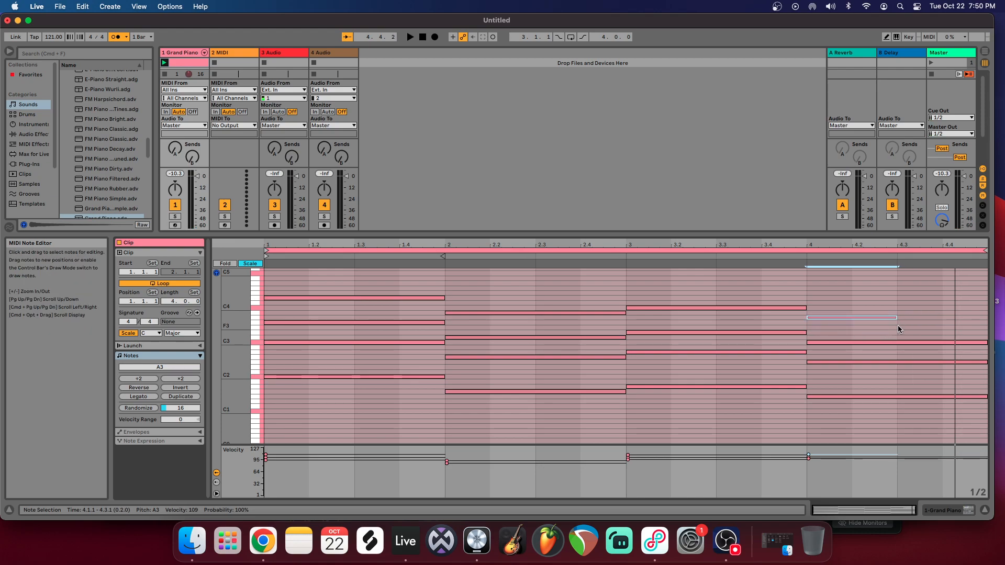
{"action": "double_click", "coordinate": [899, 323]}
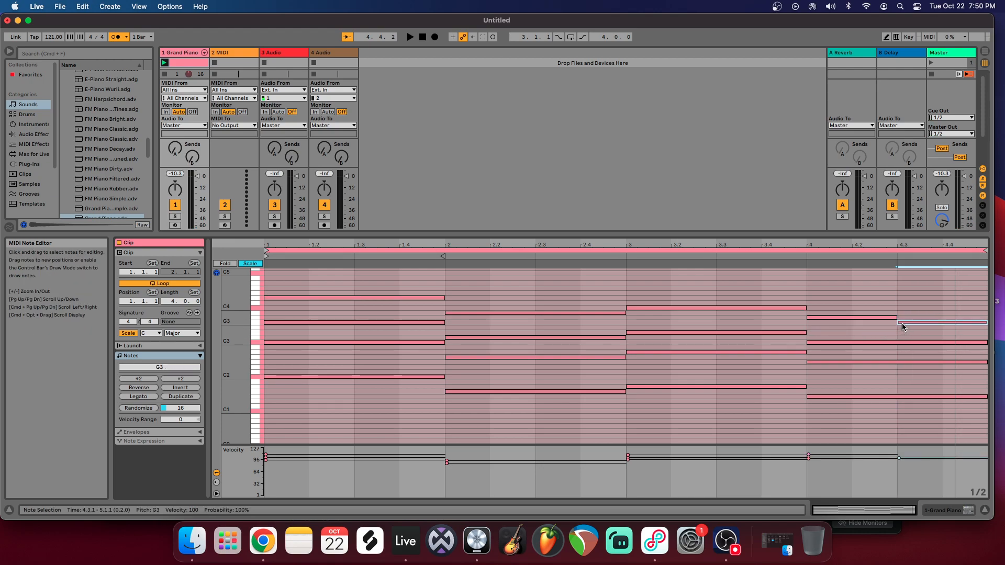
Step: Add half-bar melody notes above the first two chords: G4 at 1.3, D4 at 2.1 and G4 at 2.3
{"action": "left_click", "coordinate": [312, 299]}
{"action": "left_click", "coordinate": [356, 276]}
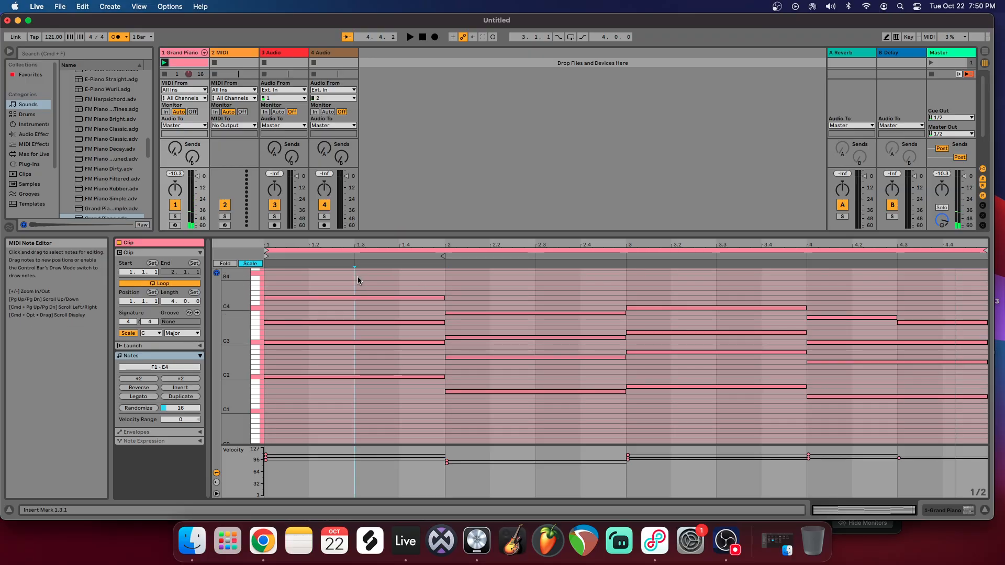
{"action": "double_click", "coordinate": [359, 288]}
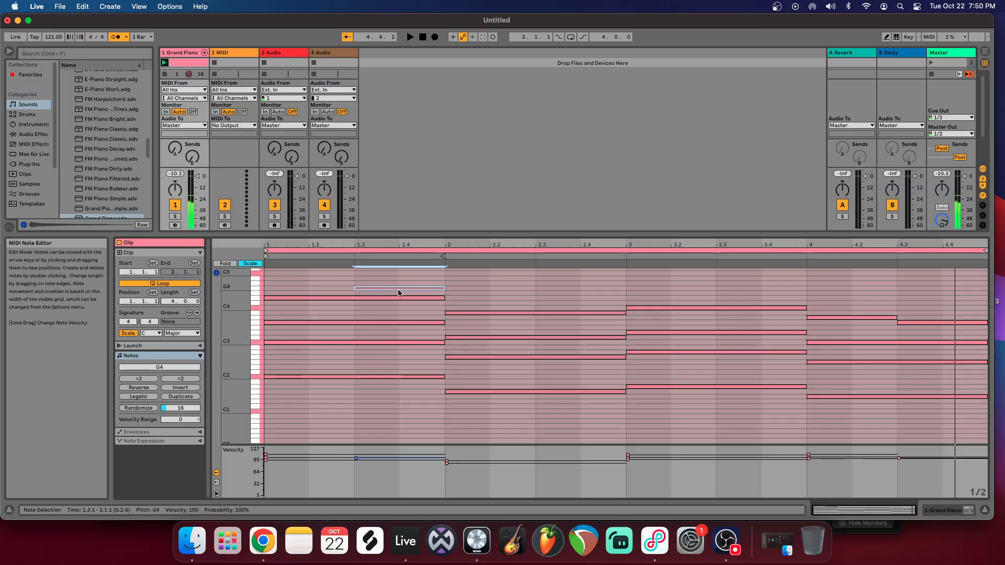
{"action": "double_click", "coordinate": [453, 303]}
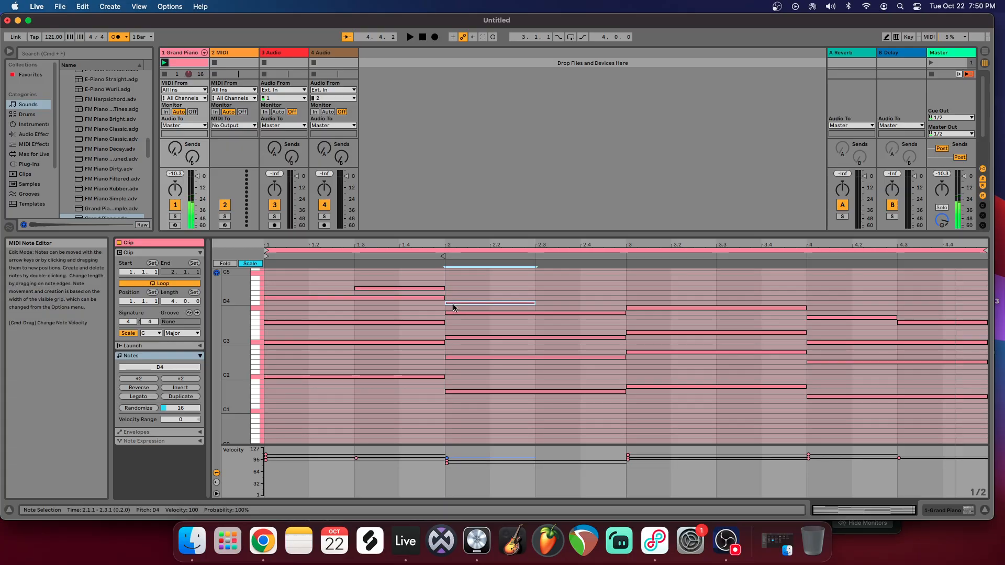
{"action": "double_click", "coordinate": [568, 287]}
Step: Add half-bar notes E4 at 3.1, G4 at 3.3, C4 at 4.1 and G4 at 4.3, and listen to the result
{"action": "double_click", "coordinate": [638, 298]}
{"action": "left_click", "coordinate": [723, 291]}
{"action": "double_click", "coordinate": [724, 289]}
{"action": "left_click", "coordinate": [845, 318]}
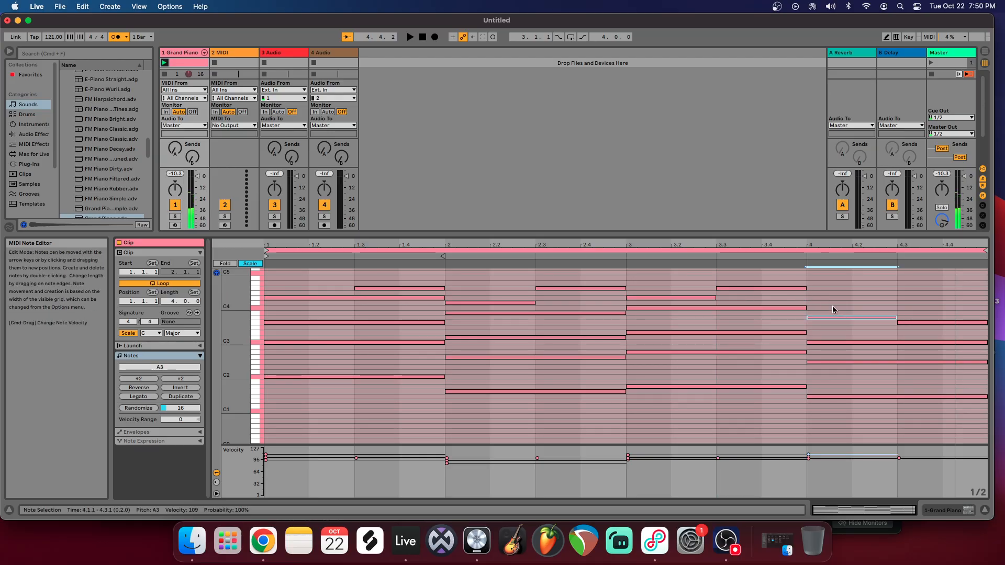
{"action": "double_click", "coordinate": [833, 308]}
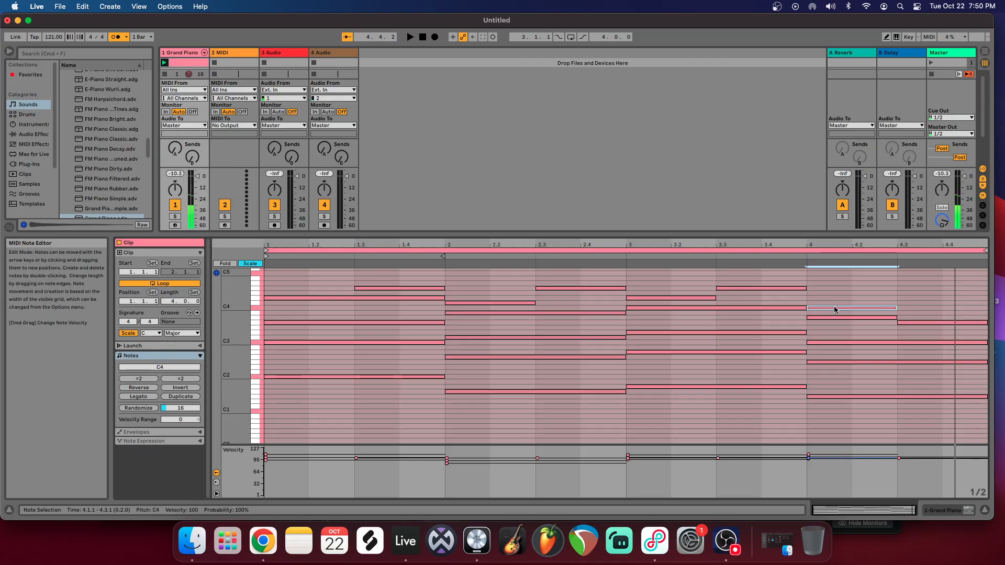
{"action": "double_click", "coordinate": [910, 293]}
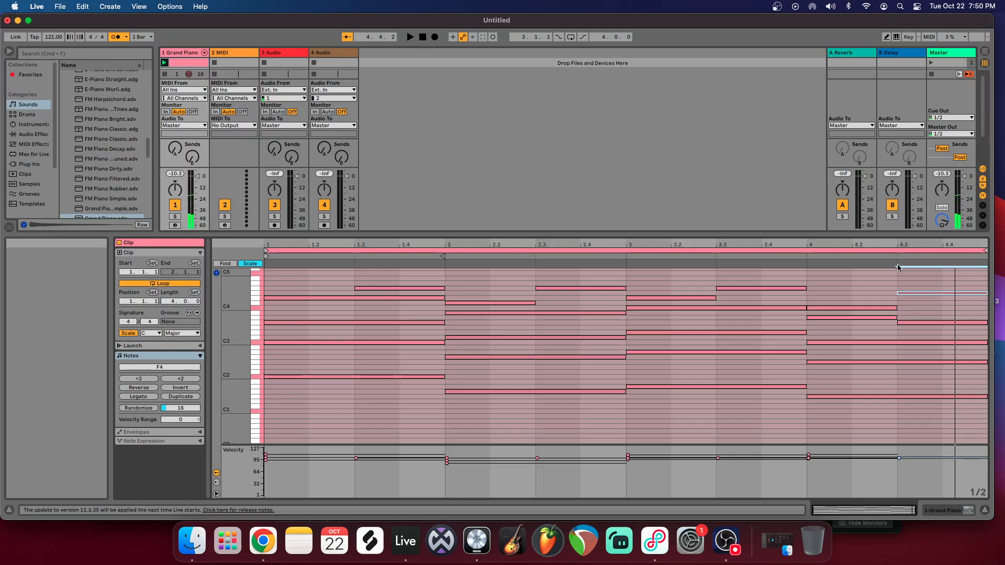
{"action": "left_click_drag", "start_coordinate": [925, 293], "coordinate": [926, 287]}
{"action": "left_click", "coordinate": [413, 40]}
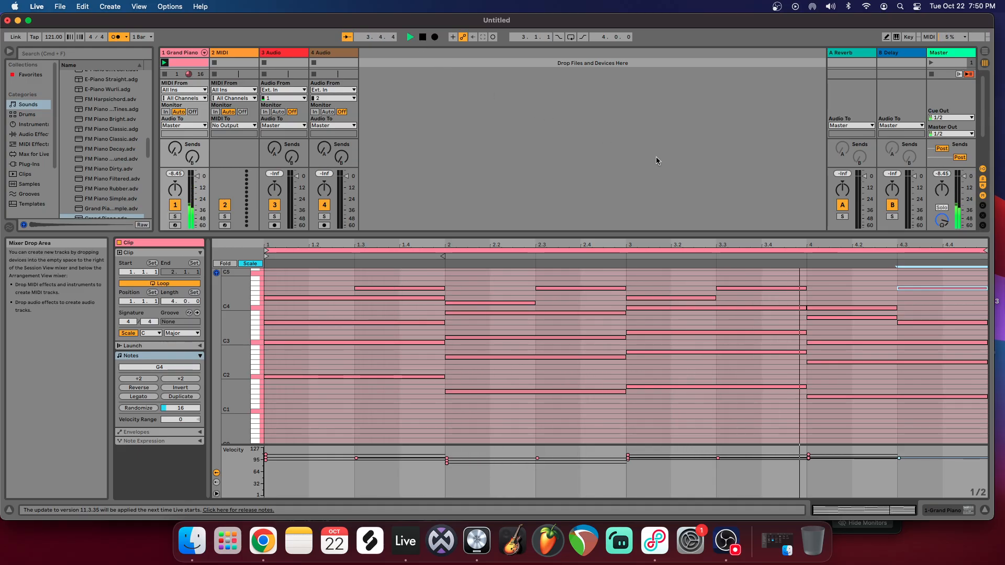
{"action": "left_click", "coordinate": [422, 38]}
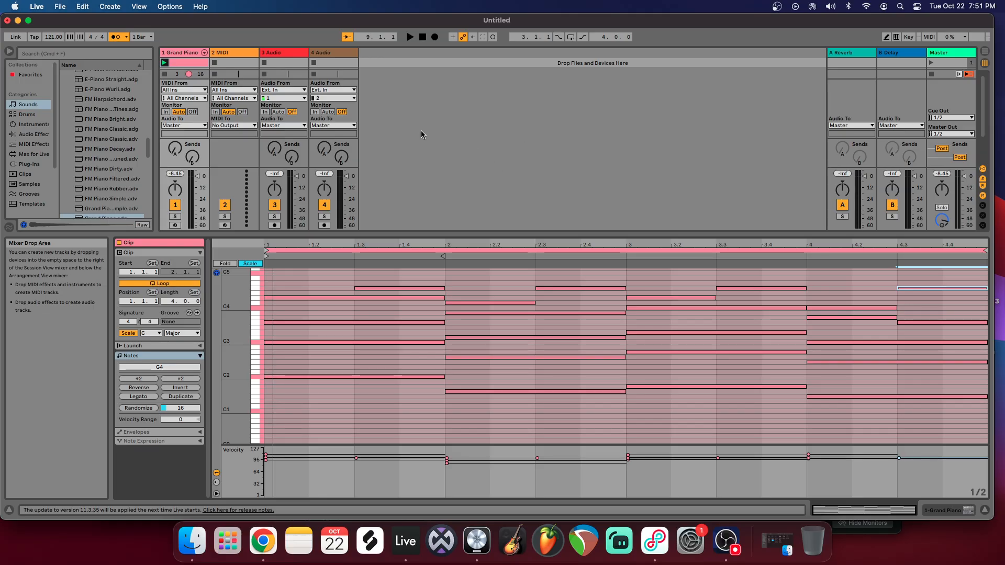
Step: Enlarge the Session View area above the clip editor and switch to the Arrangement View
{"action": "left_click_drag", "start_coordinate": [643, 235], "coordinate": [647, 316]}
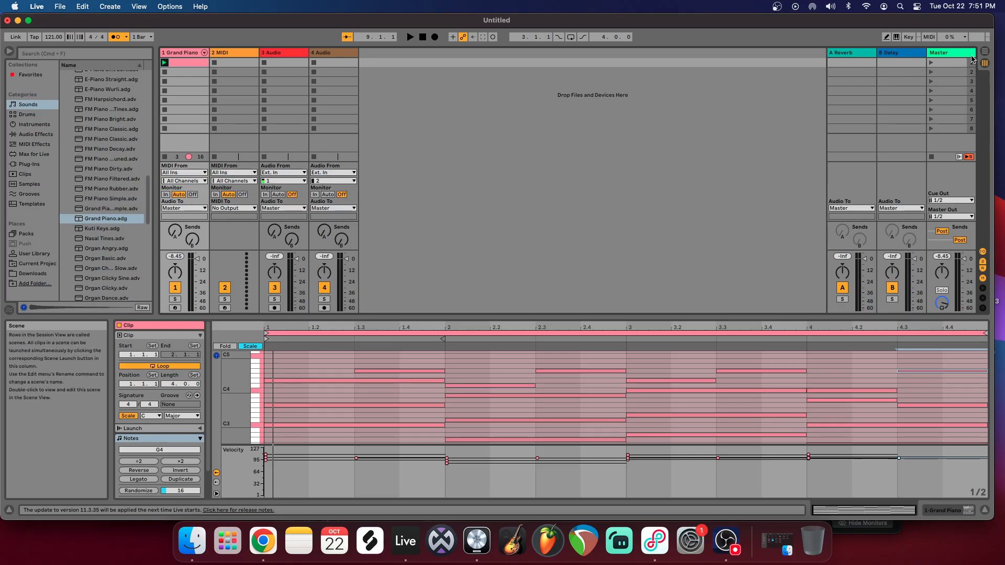
{"action": "key", "text": "Tab"}
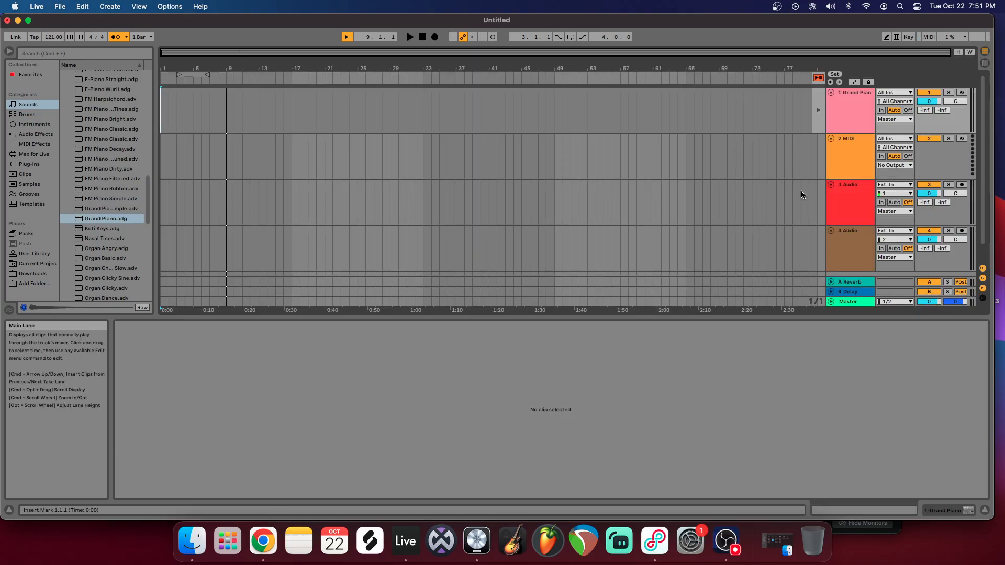
Step: Delete the 1 Grand Piano track and load Grand Piano.adg onto the remaining MIDI track
{"action": "left_click", "coordinate": [847, 163]}
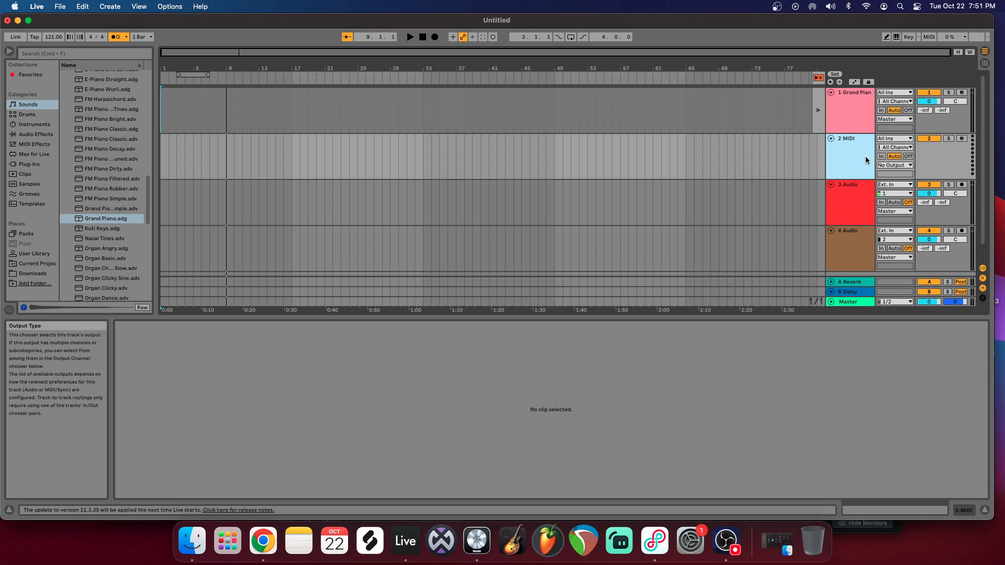
{"action": "right_click", "coordinate": [847, 112]}
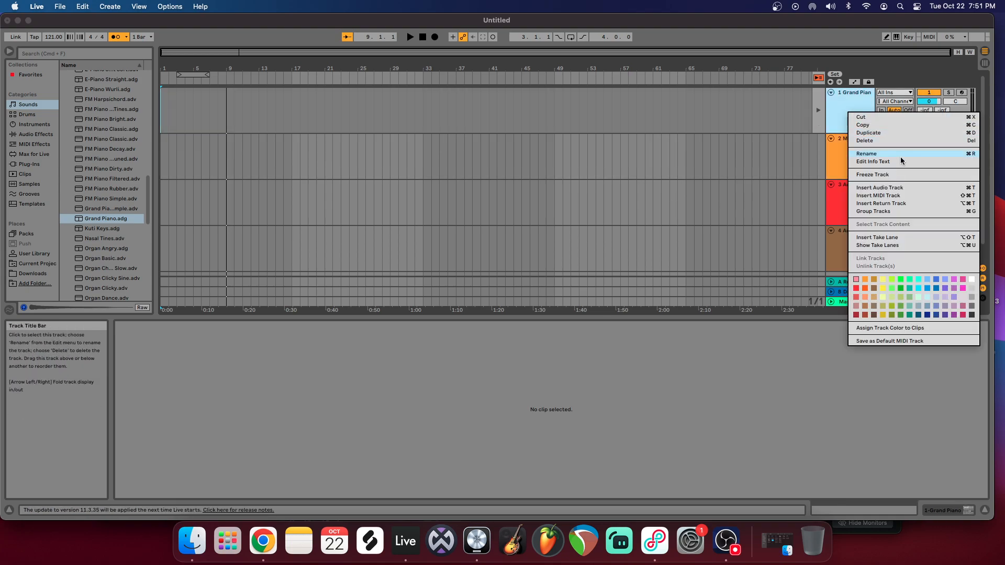
{"action": "left_click", "coordinate": [888, 140]}
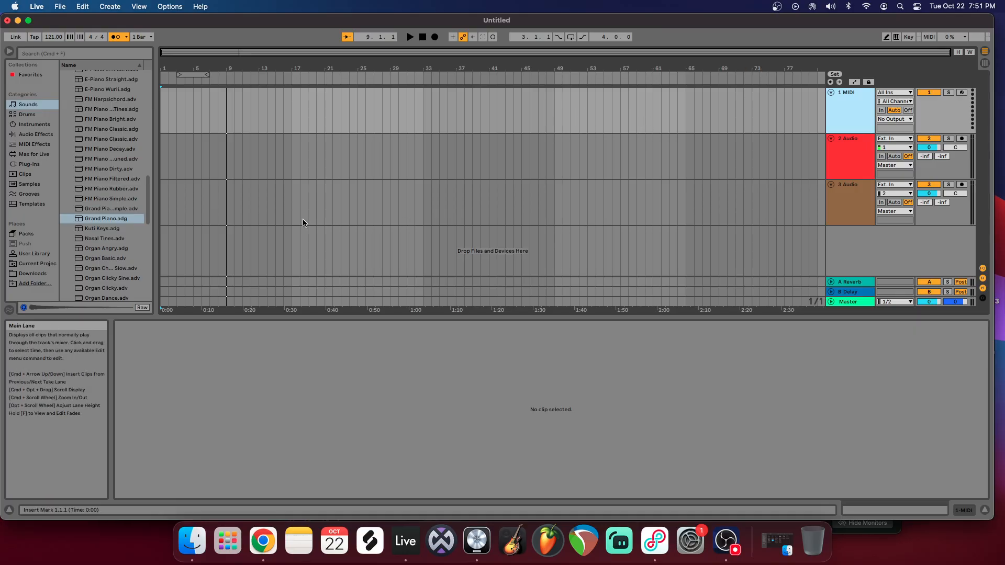
{"action": "left_click", "coordinate": [126, 219]}
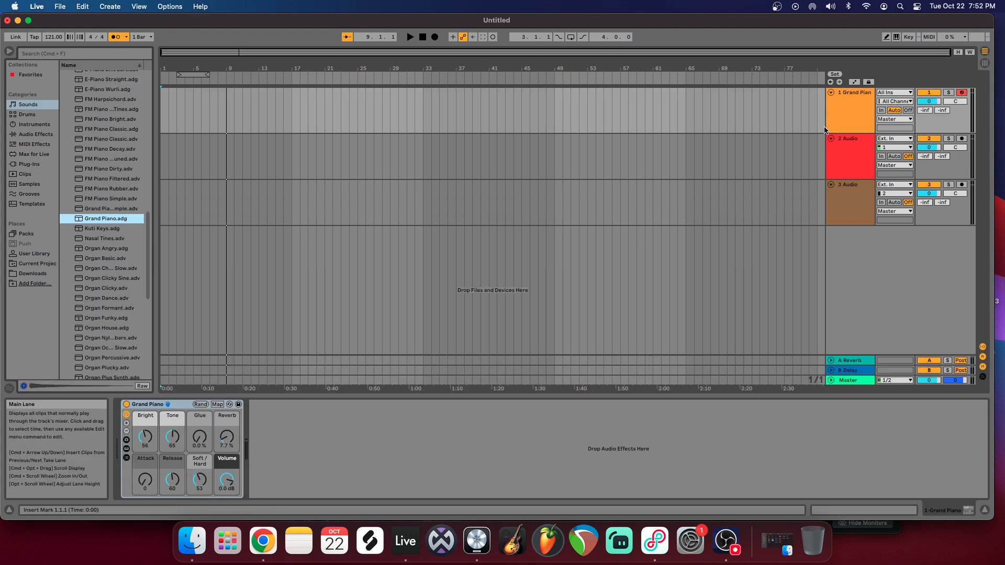
{"action": "left_click", "coordinate": [836, 120]}
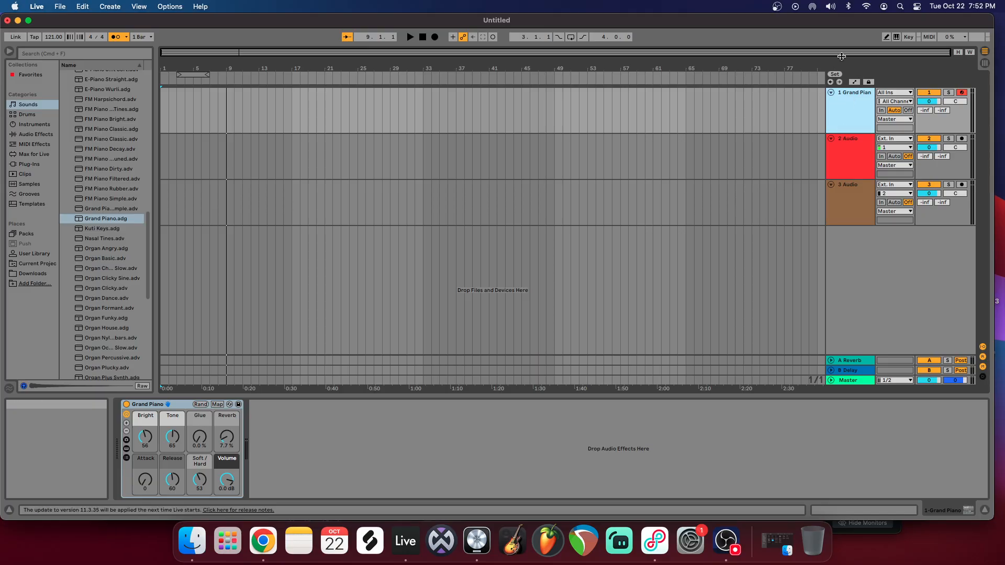
Step: Turn on the Computer MIDI Keyboard and play test notes on the Grand Piano track
{"action": "left_click", "coordinate": [896, 38]}
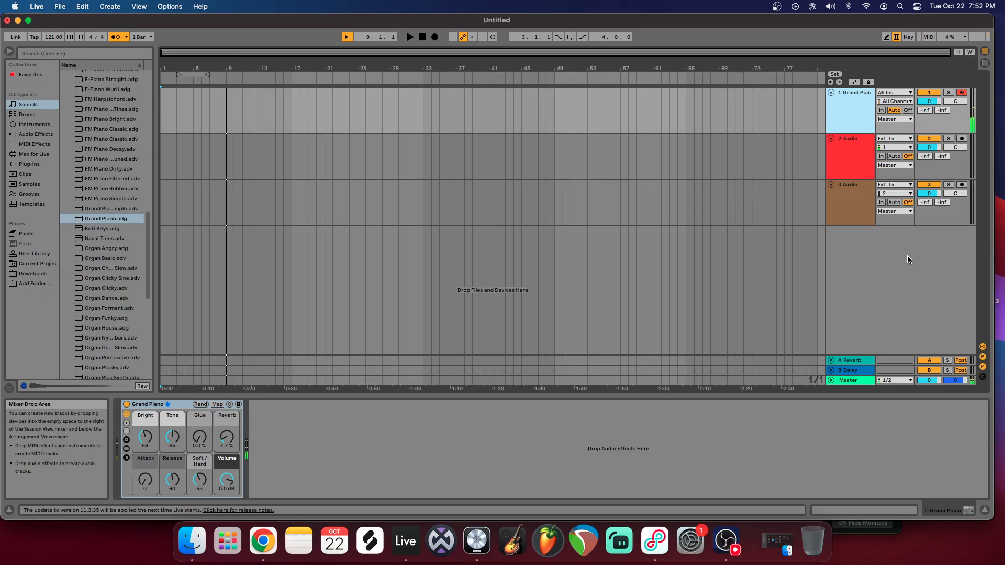
{"action": "key", "text": "x"}
{"action": "key", "text": "a"}
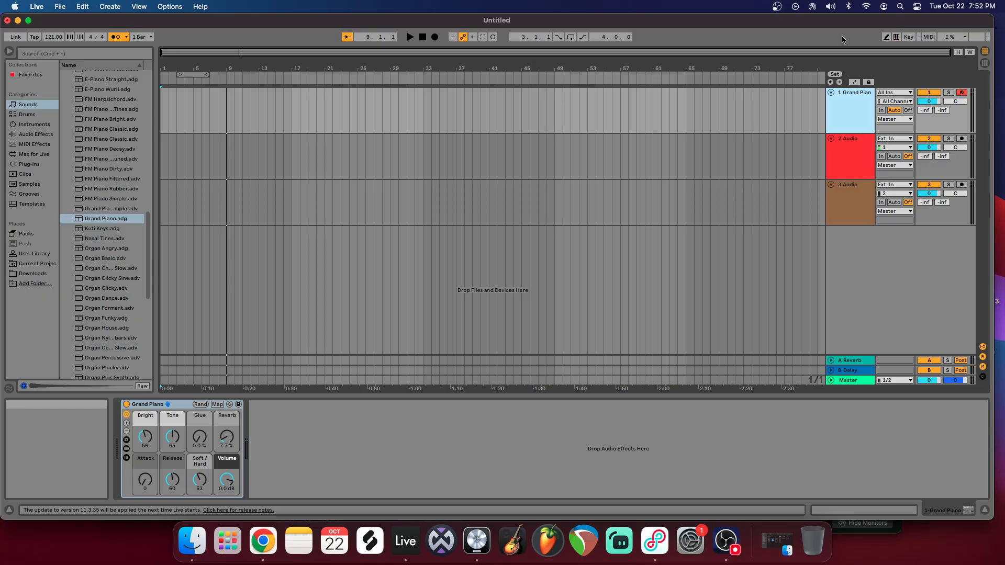
{"action": "key", "text": "a"}
{"action": "key", "text": "a"}
{"action": "key", "text": "a"}
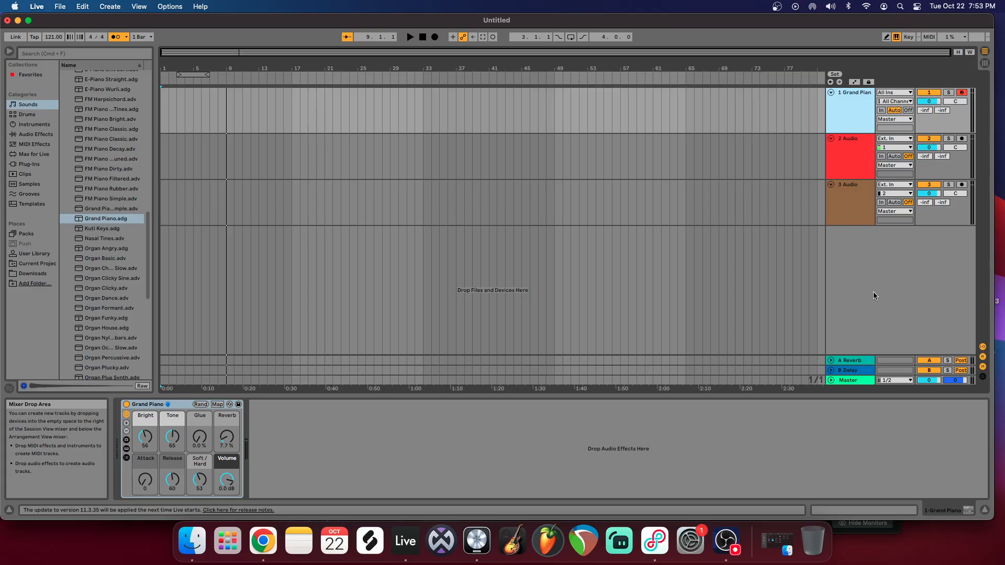
Step: Shift the computer keyboard's octave down and up repeatedly, playing a note to compare the registers
{"action": "key", "text": "z"}
{"action": "key", "text": "a"}
{"action": "key", "text": "z"}
{"action": "key", "text": "a"}
{"action": "key", "text": "z"}
{"action": "key", "text": "a"}
{"action": "key", "text": "x"}
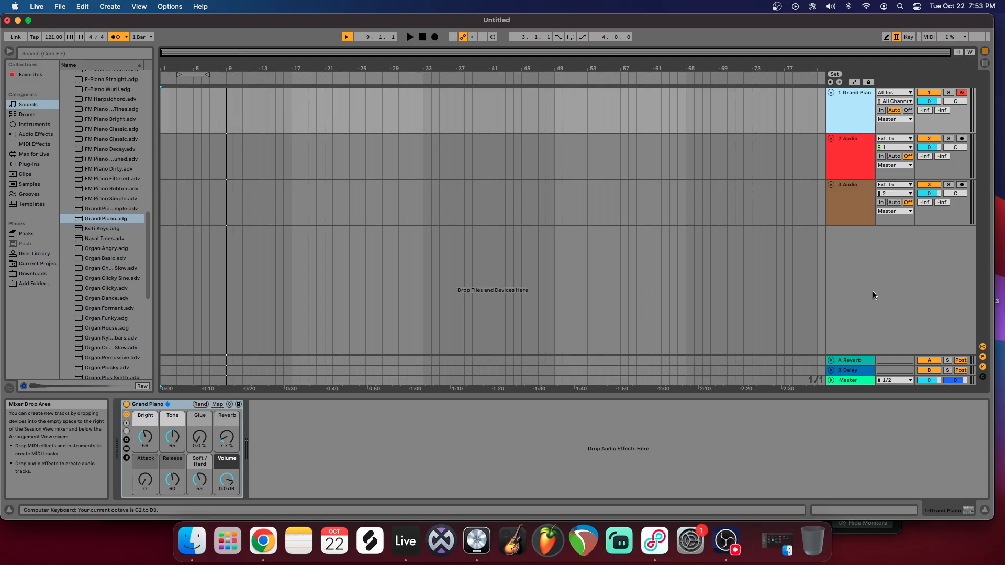
{"action": "key", "text": "x"}
{"action": "key", "text": "x"}
{"action": "key", "text": "x"}
{"action": "key", "text": "a"}
{"action": "key", "text": "z"}
{"action": "key", "text": "z"}
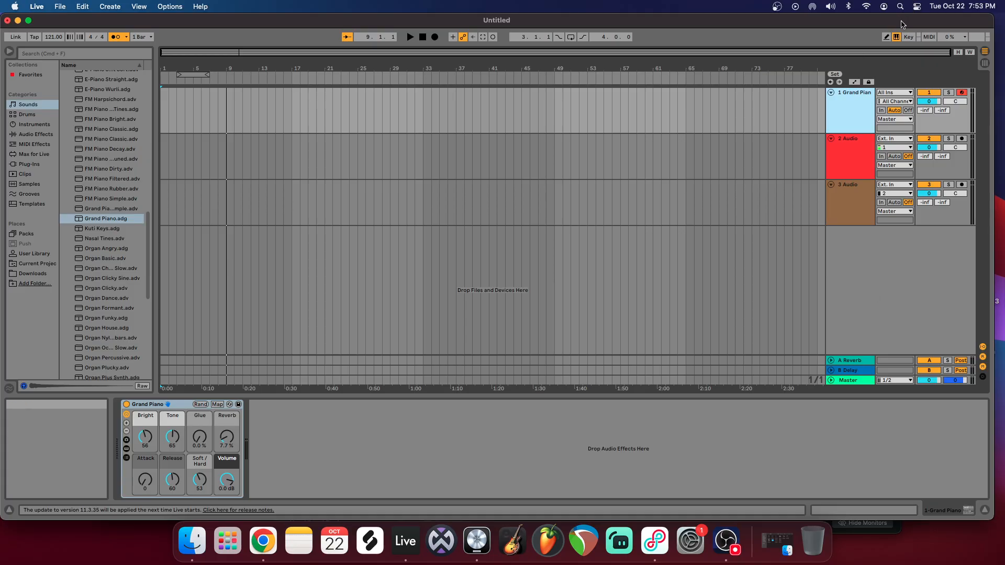
Step: Return to 1.1.1 and record a brief test take on the armed Grand Piano track
{"action": "left_click", "coordinate": [421, 38]}
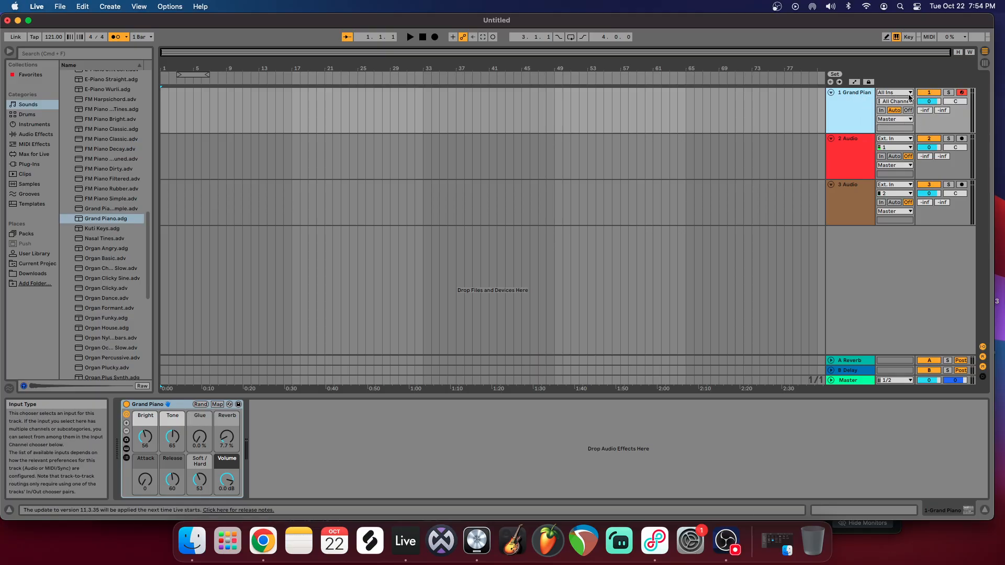
{"action": "left_click", "coordinate": [961, 92]}
{"action": "left_click", "coordinate": [961, 93]}
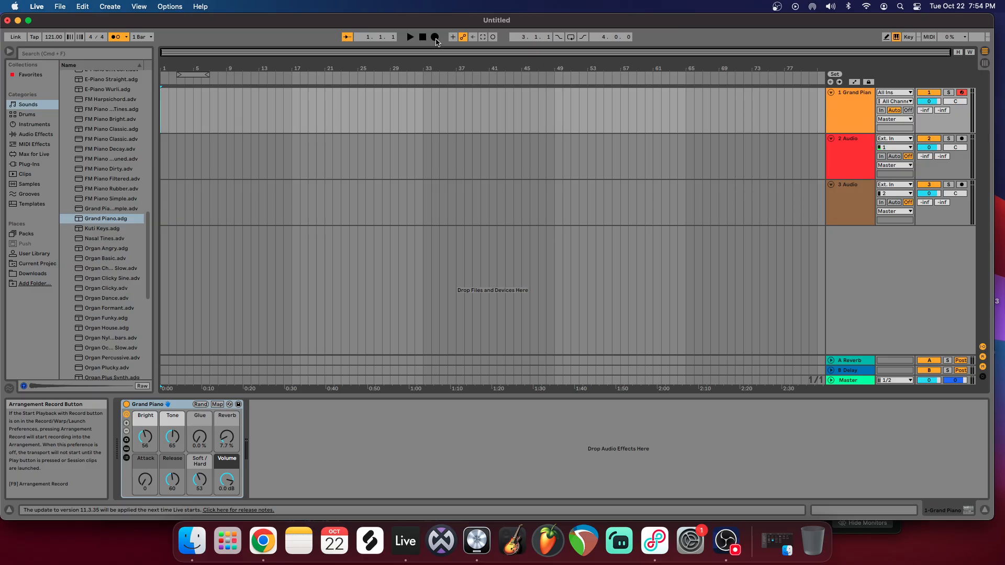
{"action": "left_click", "coordinate": [437, 40]}
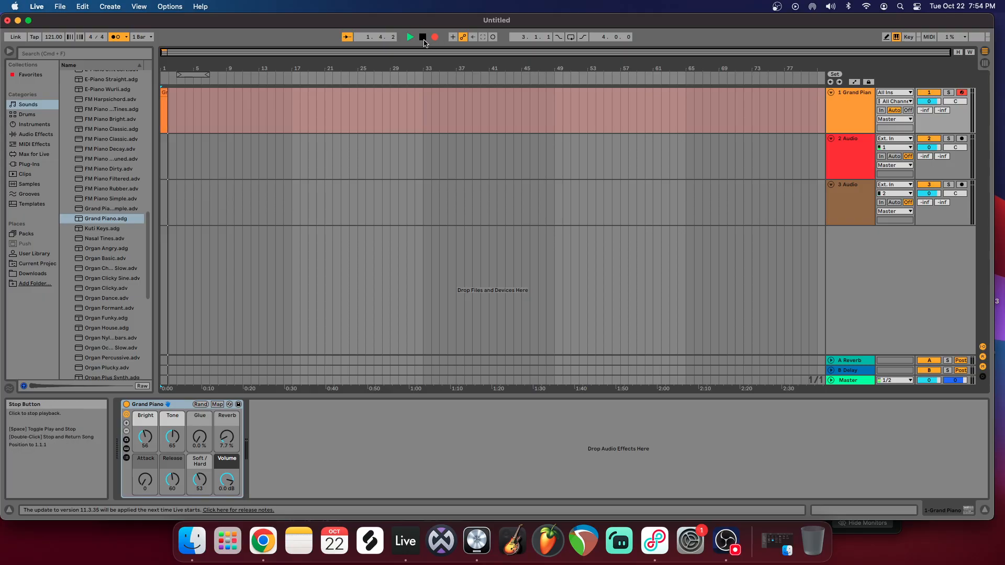
{"action": "left_click", "coordinate": [422, 37]}
Step: Keep the global quantization at 1 Bar, delete the brief test clip and return to 1.1.1
{"action": "left_click", "coordinate": [141, 36]}
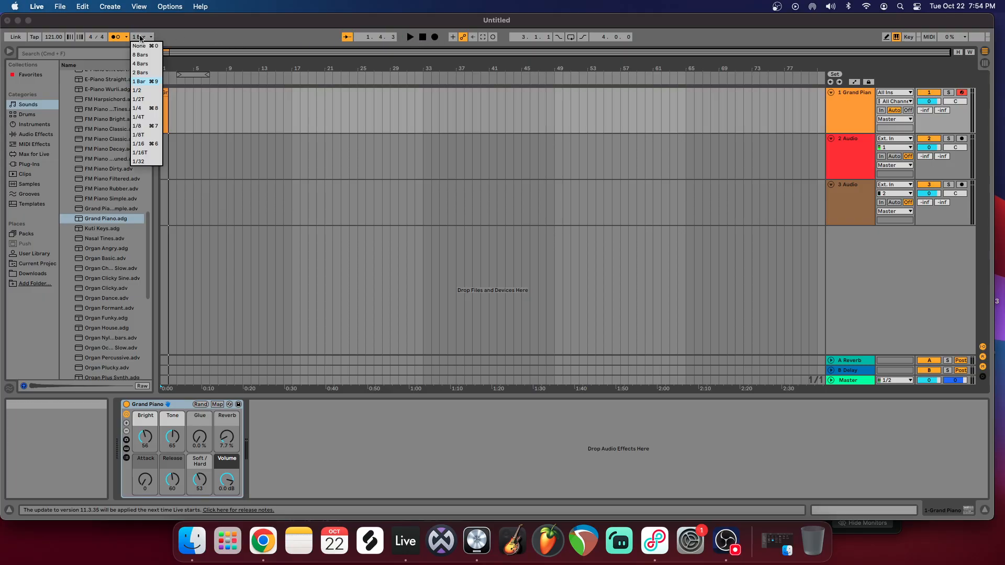
{"action": "left_click", "coordinate": [152, 82]}
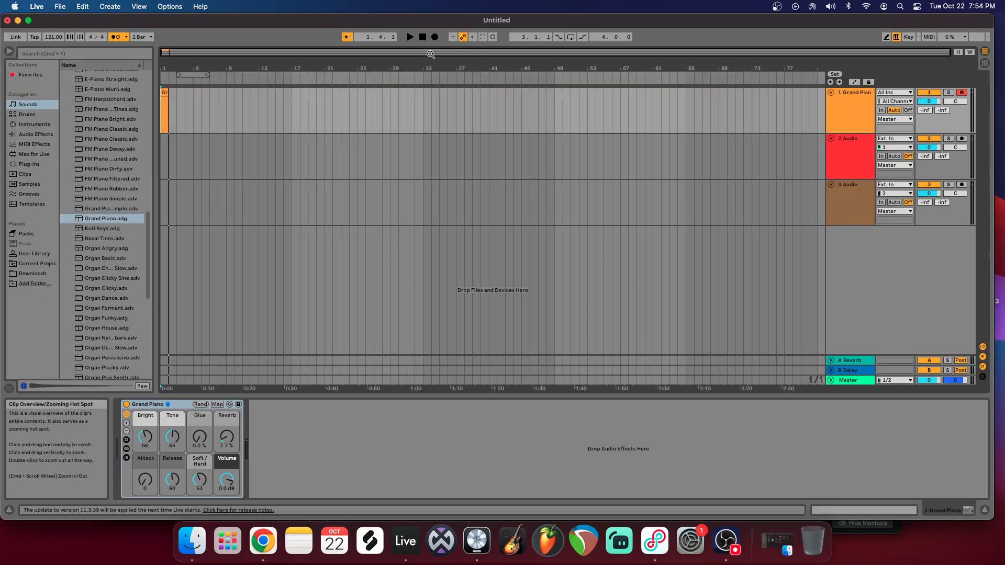
{"action": "left_click", "coordinate": [422, 38]}
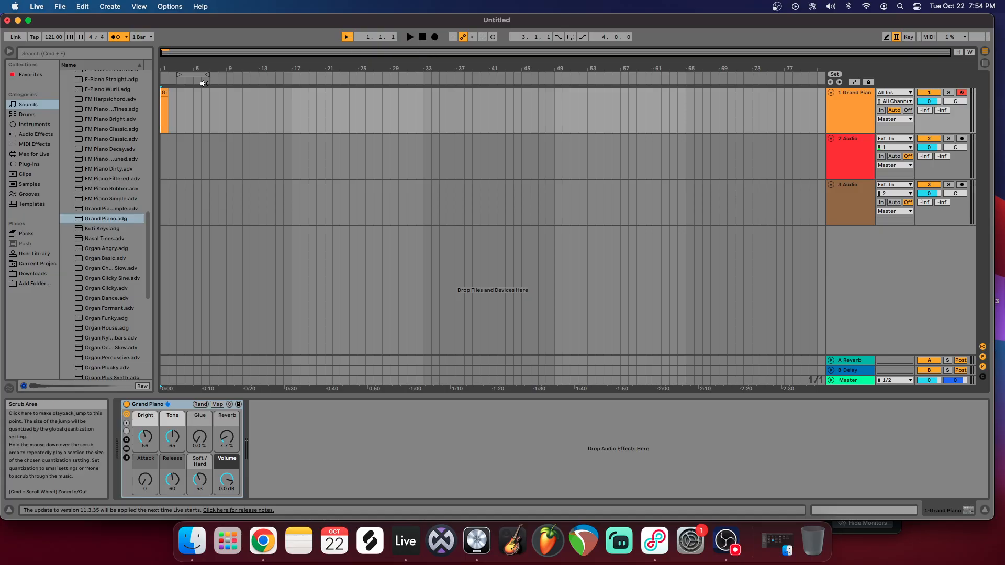
{"action": "left_click", "coordinate": [161, 94]}
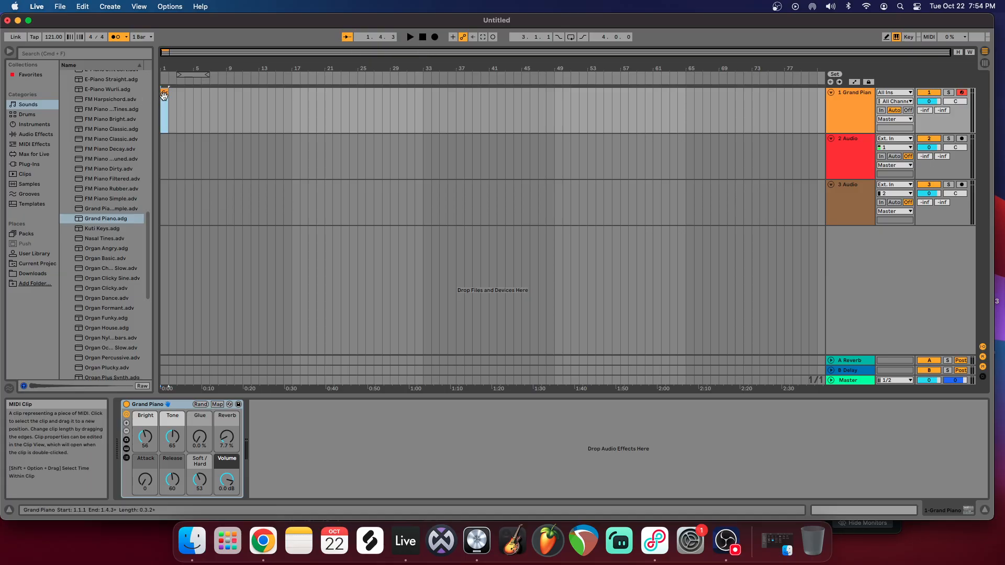
{"action": "left_click", "coordinate": [422, 37]}
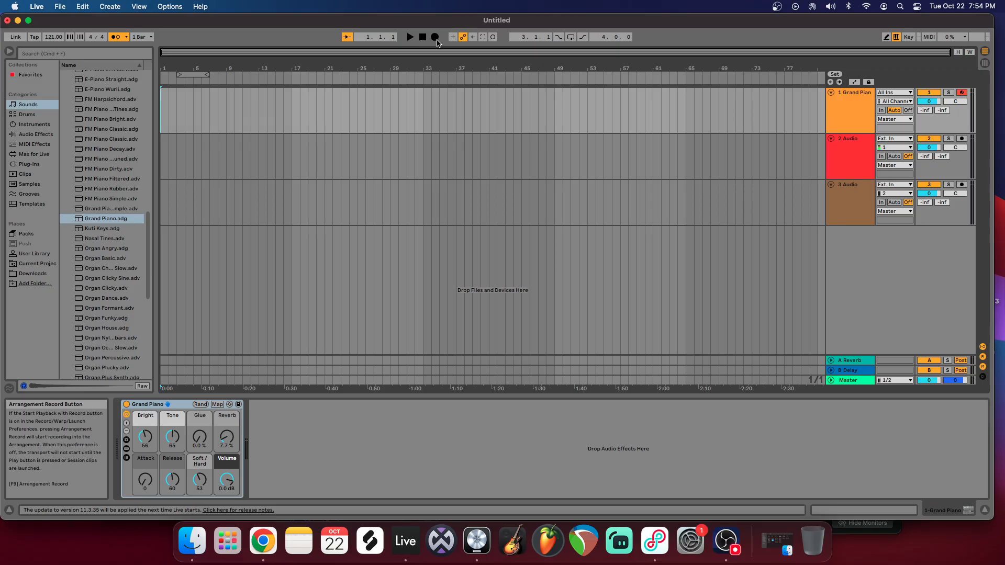
Step: Record a second short take of notes from 1.1.1 on the Grand Piano track and delete the recorded clip
{"action": "left_click", "coordinate": [436, 39]}
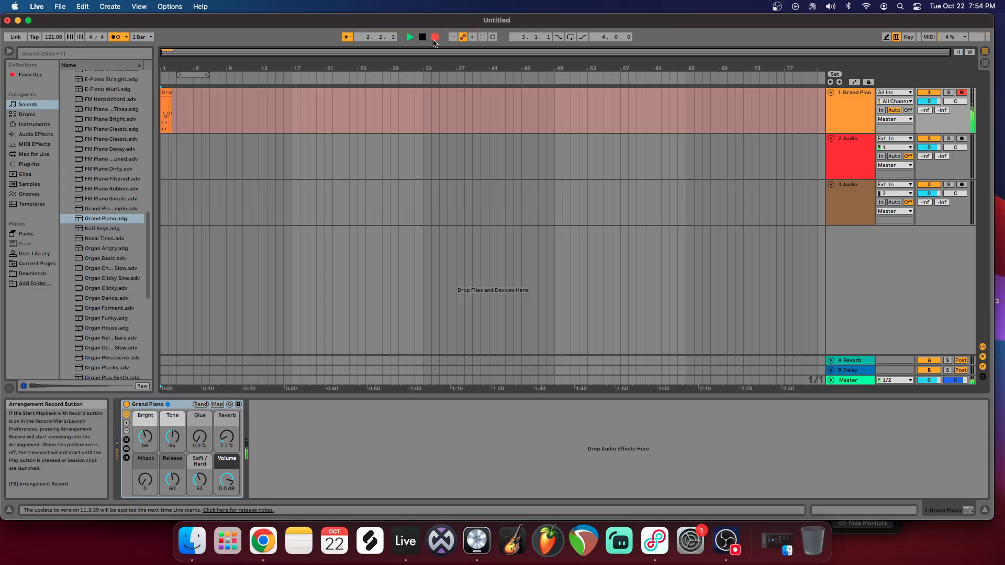
{"action": "key", "text": "space"}
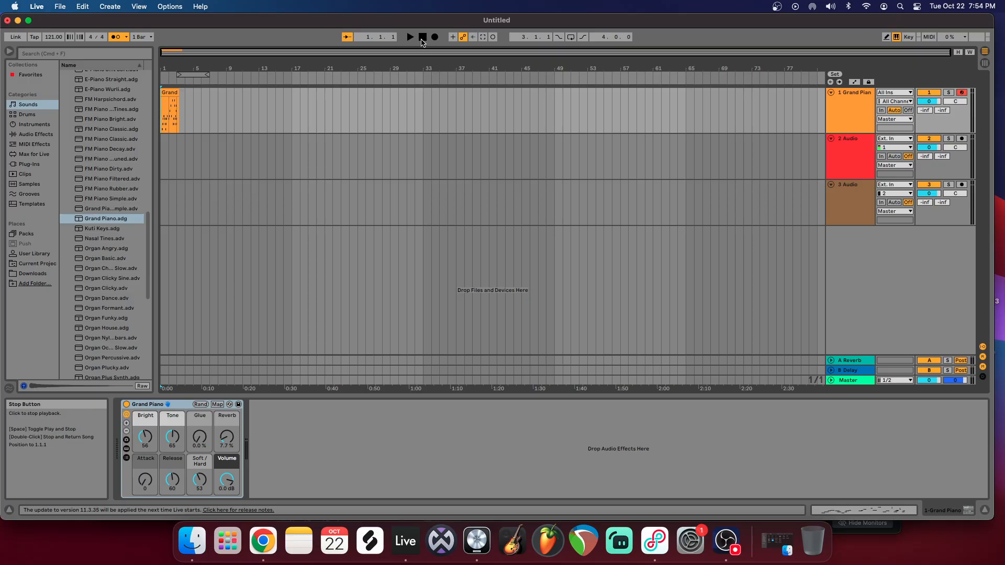
{"action": "left_click", "coordinate": [177, 100]}
{"action": "key", "text": "Delete"}
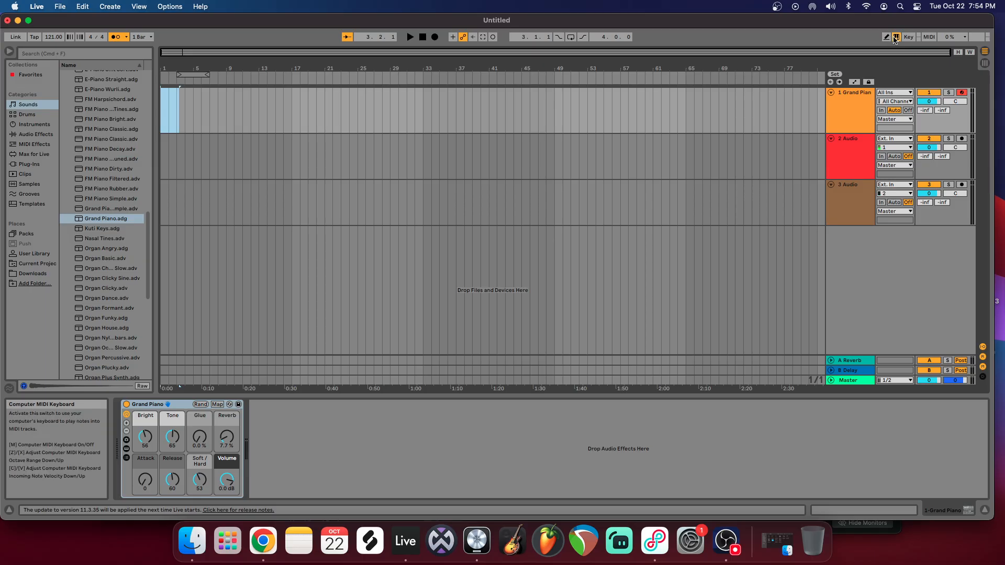
Step: Turn off the Computer MIDI Keyboard and return the song position to 1.1.1
{"action": "left_click", "coordinate": [895, 38]}
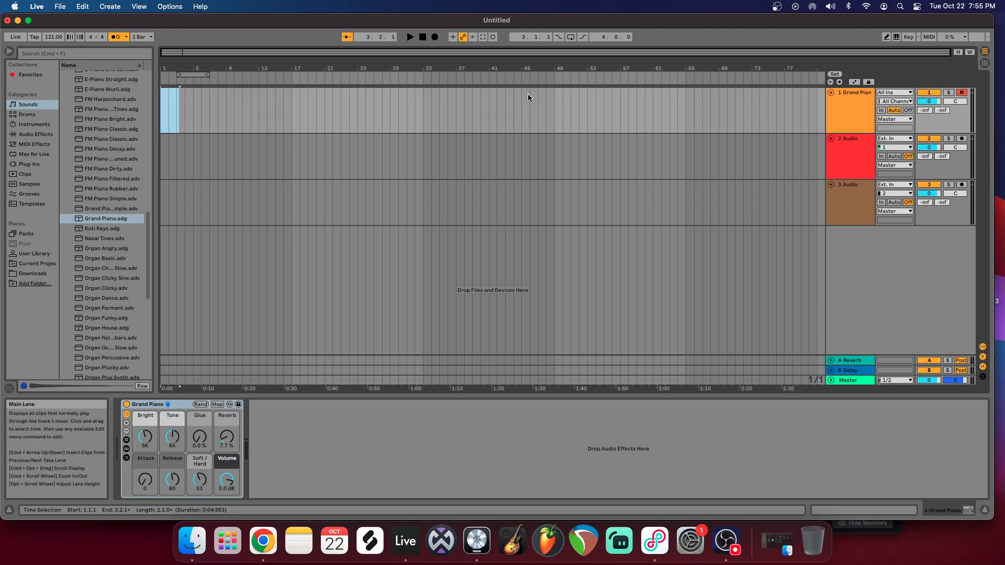
{"action": "left_click", "coordinate": [164, 102]}
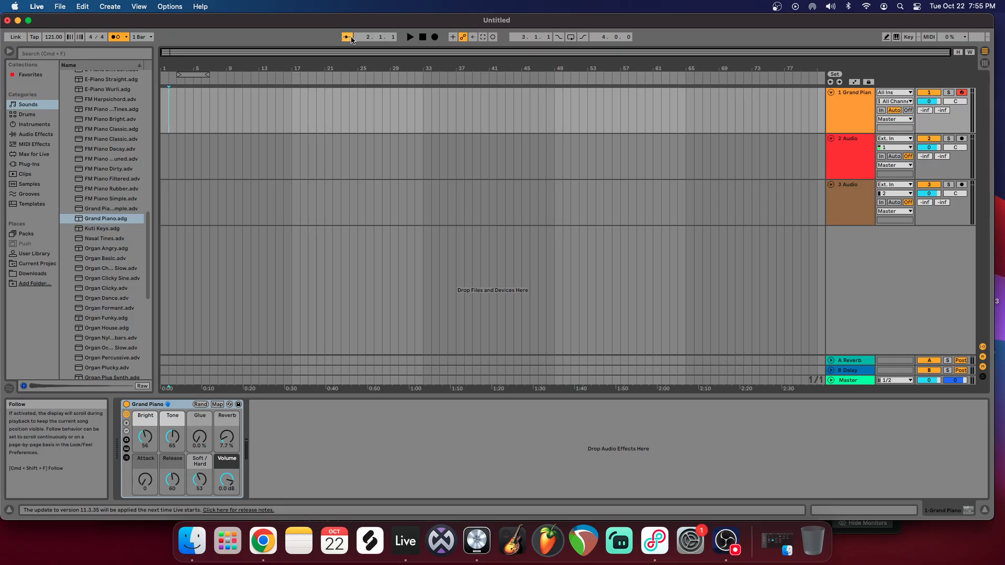
{"action": "right_click", "coordinate": [135, 38]}
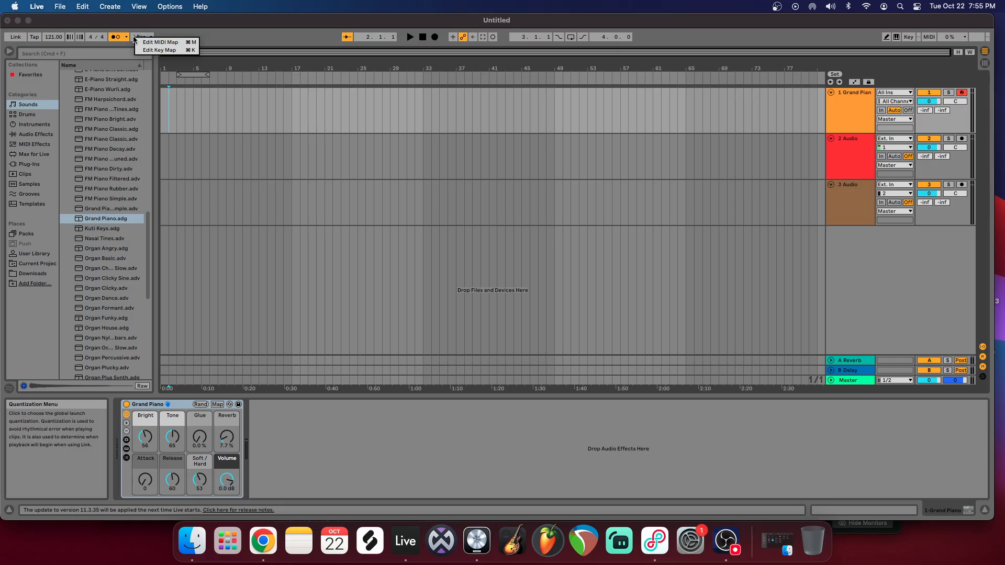
{"action": "left_click", "coordinate": [215, 38]}
{"action": "left_click", "coordinate": [35, 38]}
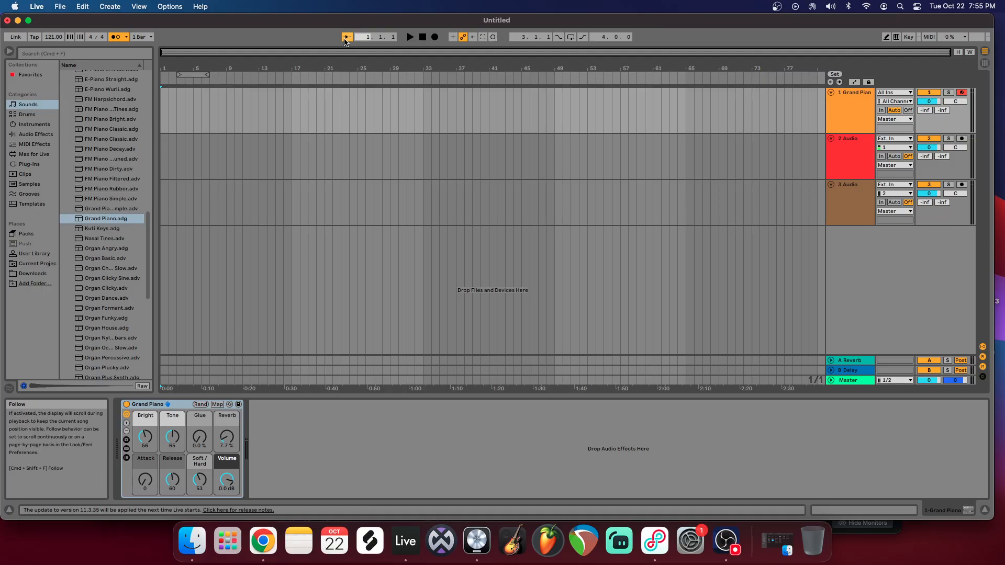
{"action": "left_click", "coordinate": [142, 36]}
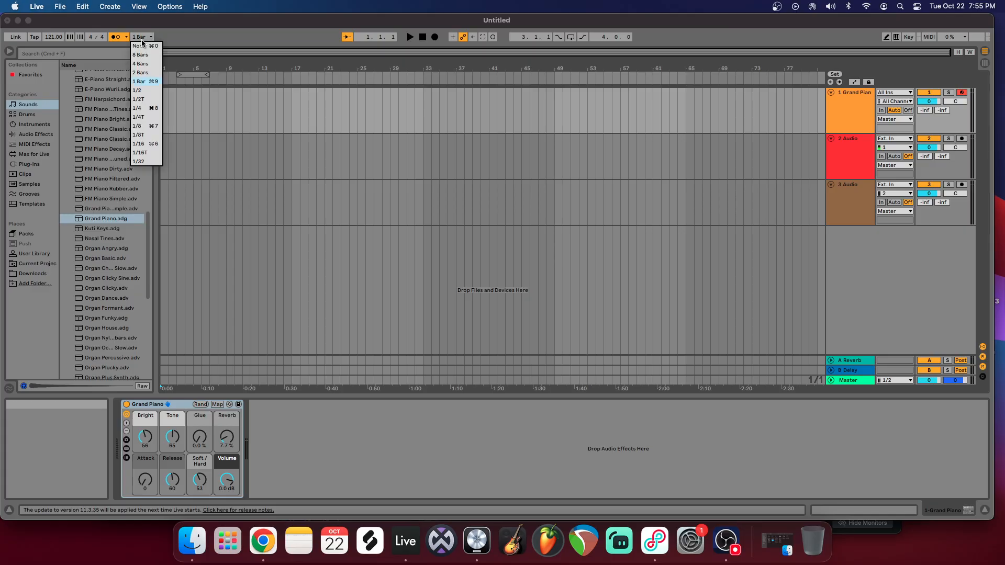
{"action": "left_click", "coordinate": [142, 38]}
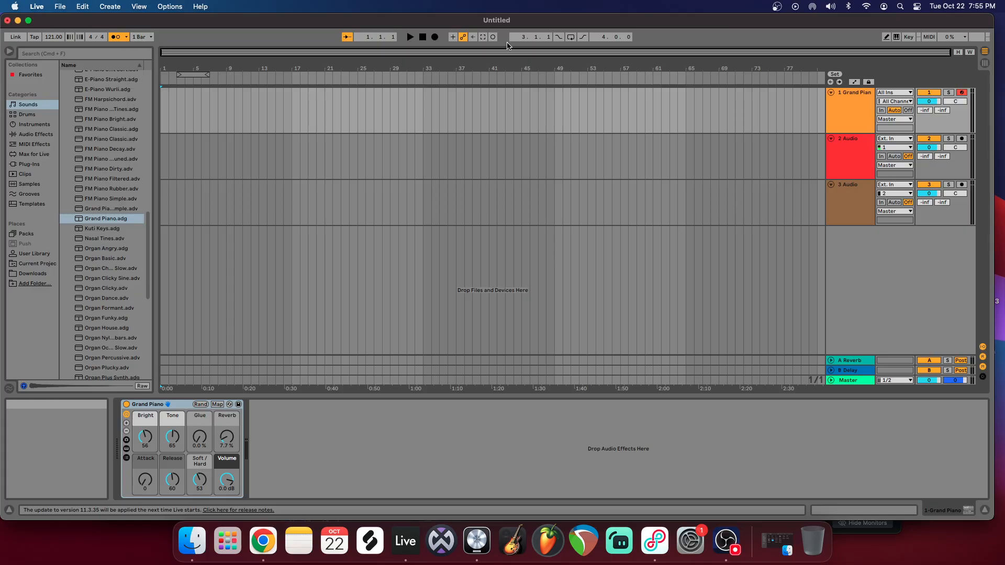
Step: Record a four-chord take on the Grand Piano track, and trim its empty opening bars so the clip starts at bar 1
{"action": "left_click", "coordinate": [435, 37]}
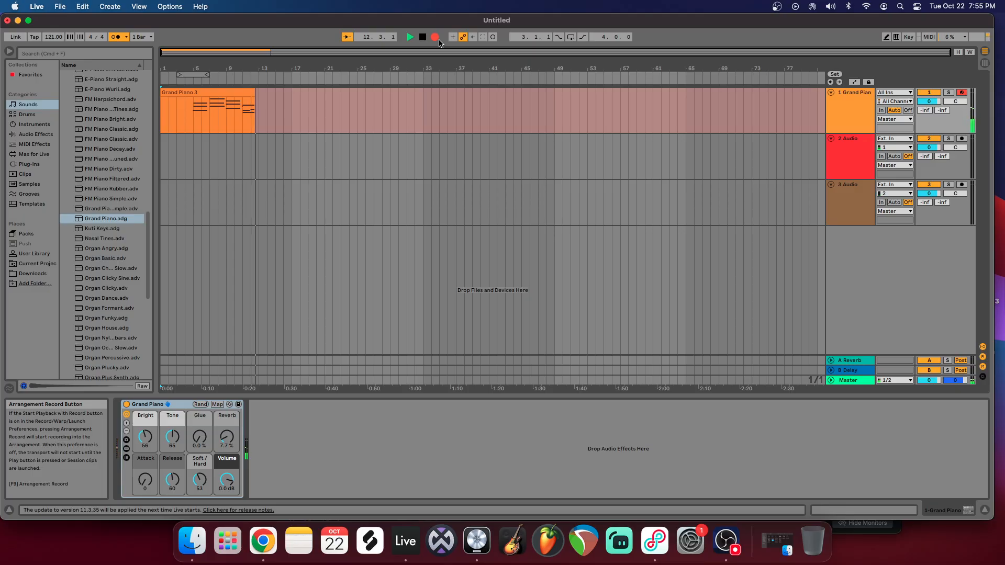
{"action": "key", "text": "space"}
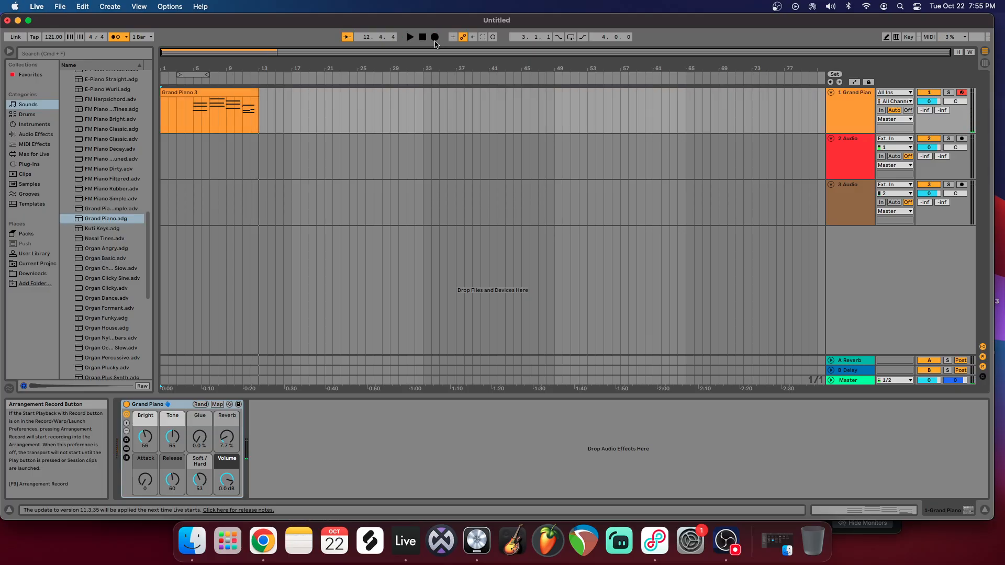
{"action": "left_click", "coordinate": [247, 91]}
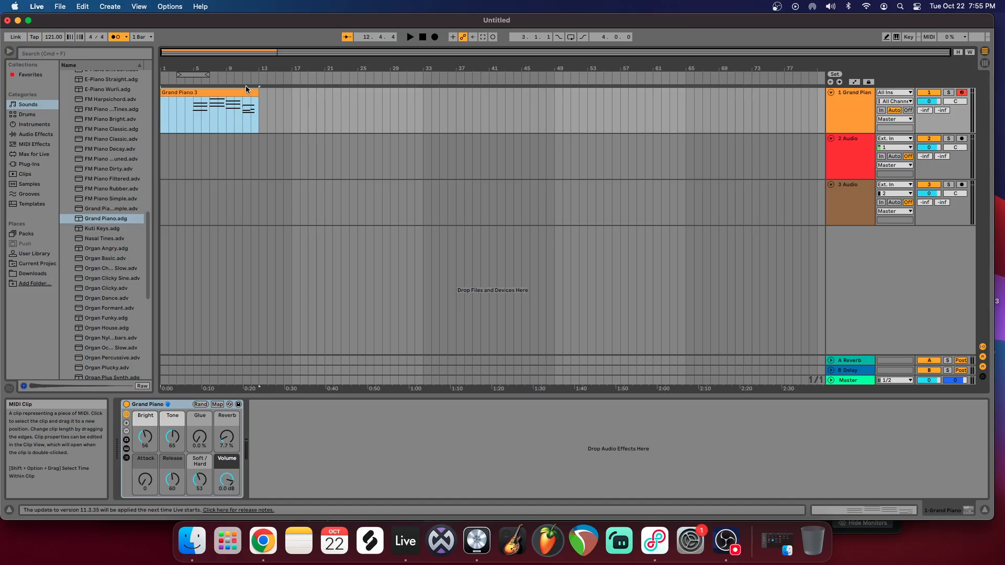
{"action": "left_click_drag", "start_coordinate": [213, 68], "coordinate": [191, 98]}
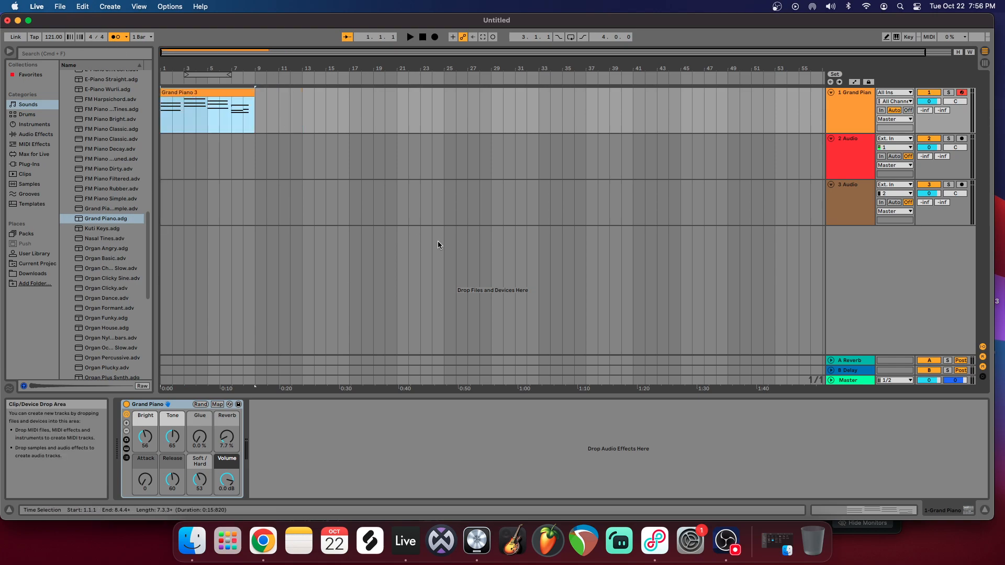
Step: Open the recorded Grand Piano 3 clip in an enlarged MIDI note editor showing all of its chords
{"action": "left_click", "coordinate": [893, 511]}
{"action": "left_click_drag", "start_coordinate": [627, 316], "coordinate": [627, 239]}
{"action": "left_click", "coordinate": [128, 339]}
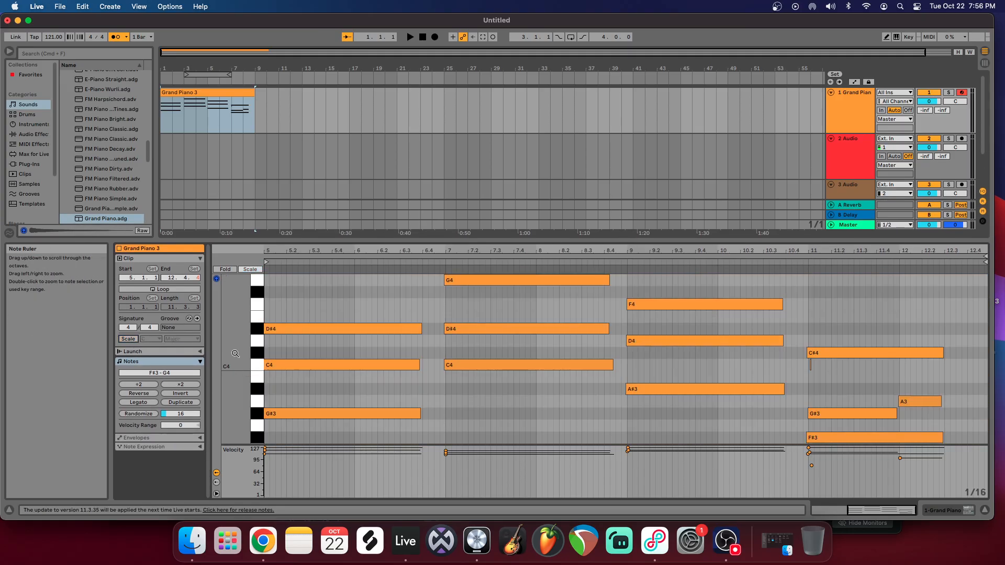
{"action": "left_click_drag", "start_coordinate": [235, 324], "coordinate": [238, 350]}
Step: Select each chord's notes in turn and delete the last chord, F#3 to C#4 at bar 11
{"action": "left_click_drag", "start_coordinate": [353, 318], "coordinate": [381, 385]}
{"action": "left_click_drag", "start_coordinate": [467, 298], "coordinate": [486, 371]}
{"action": "left_click_drag", "start_coordinate": [681, 309], "coordinate": [690, 366]}
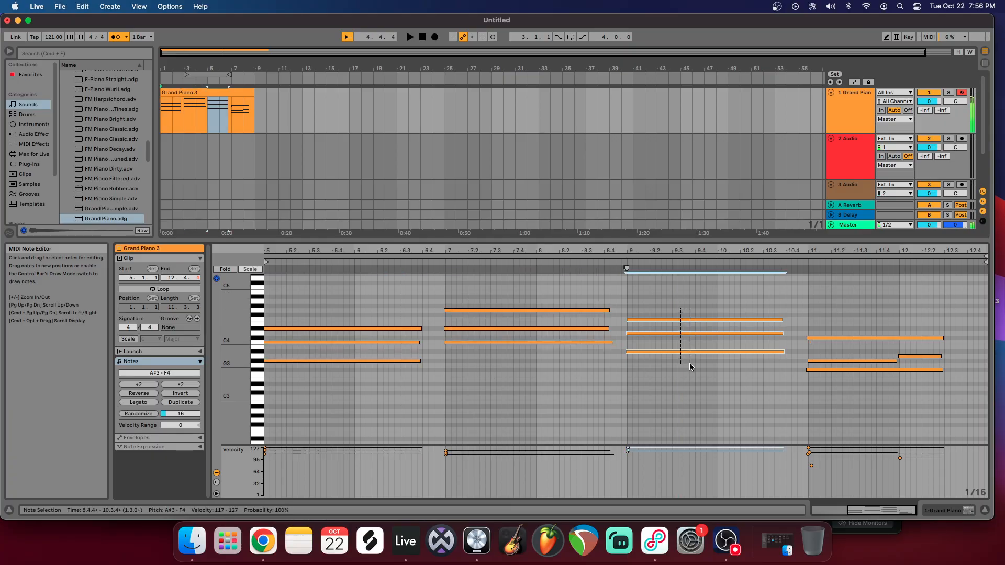
{"action": "left_click_drag", "start_coordinate": [810, 312], "coordinate": [943, 404]}
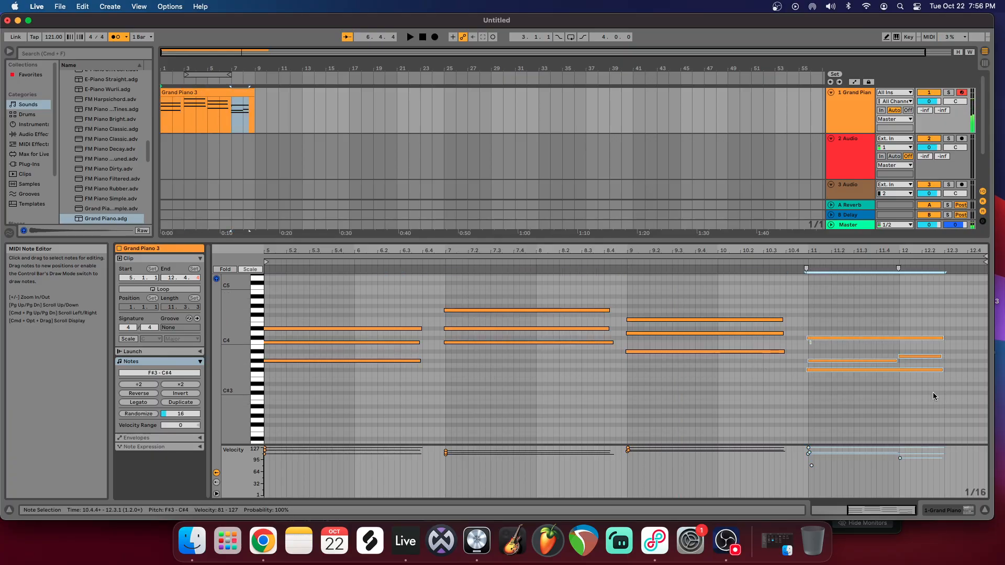
{"action": "key", "text": "Delete"}
Step: Copy the bar 9 chord to bar 11 and lower its notes to G#3, C4 and D#4
{"action": "left_click_drag", "start_coordinate": [510, 291], "coordinate": [538, 396]}
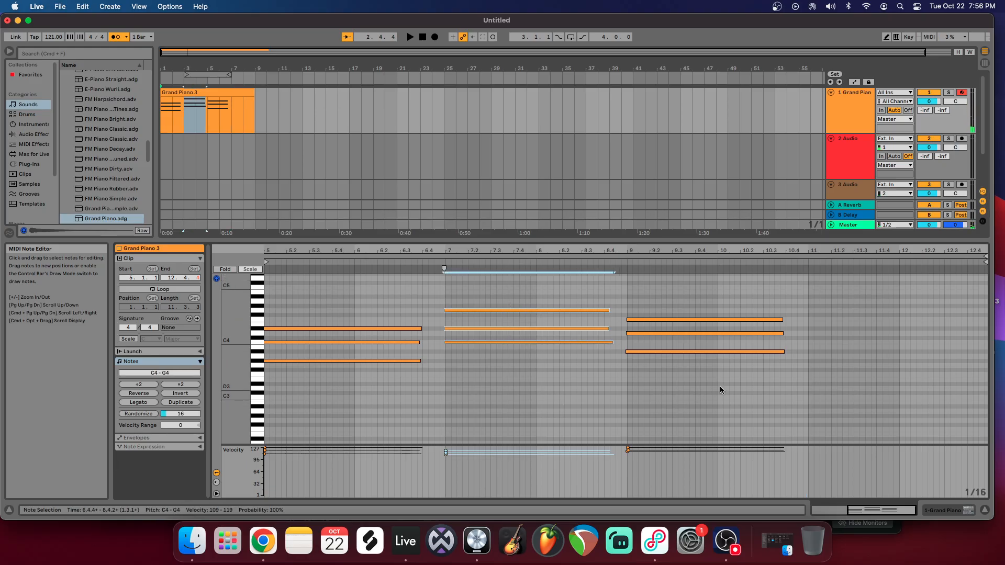
{"action": "left_click_drag", "start_coordinate": [709, 313], "coordinate": [733, 376]}
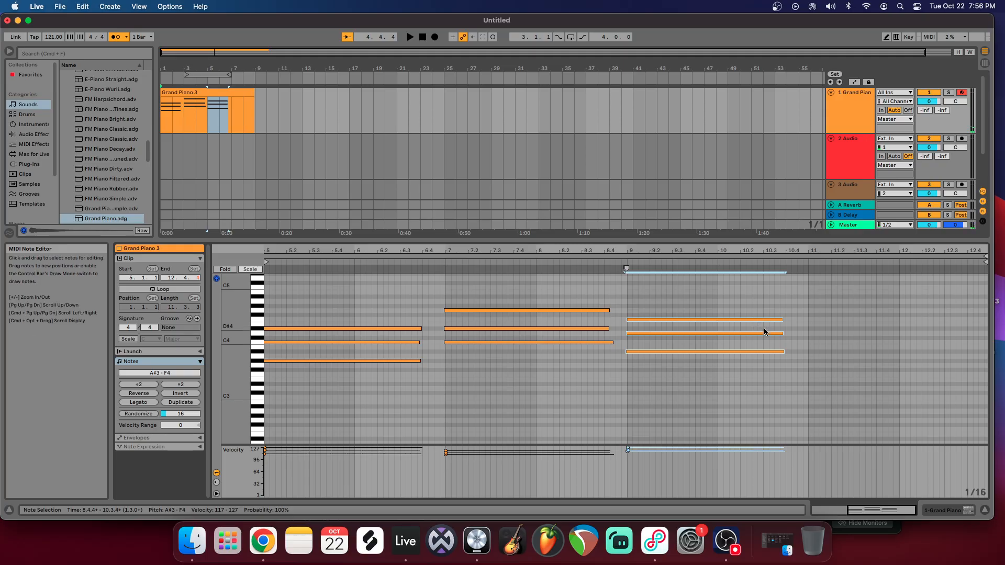
{"action": "left_click", "coordinate": [813, 343]}
{"action": "key", "text": "super+v"}
{"action": "left_click", "coordinate": [826, 333]}
{"action": "left_click", "coordinate": [827, 352]}
{"action": "left_click_drag", "start_coordinate": [826, 352], "coordinate": [833, 328]}
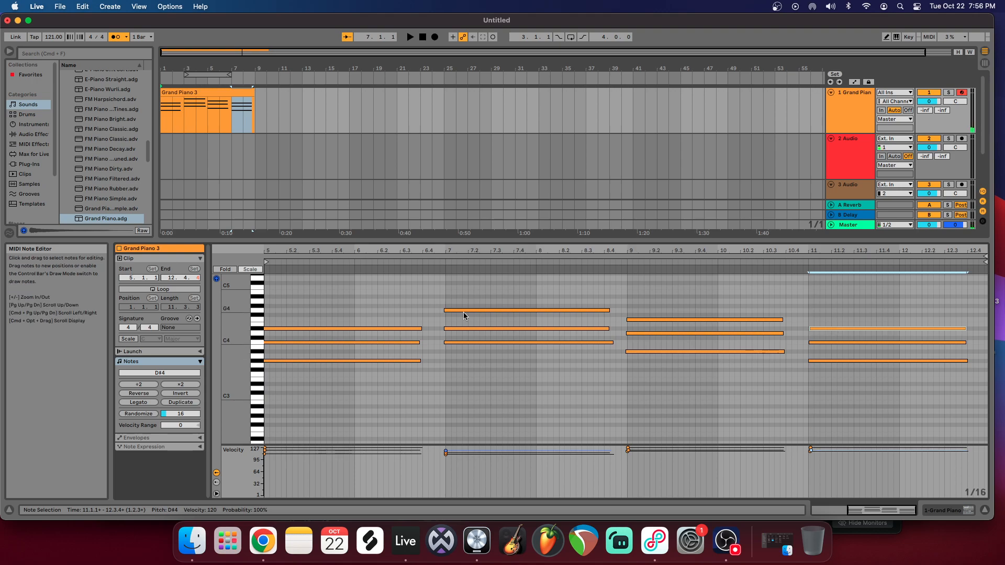
Step: Extend the clip's start back to 1.1.1 and move all four chords so the first one begins at bar 1
{"action": "left_click", "coordinate": [410, 37]}
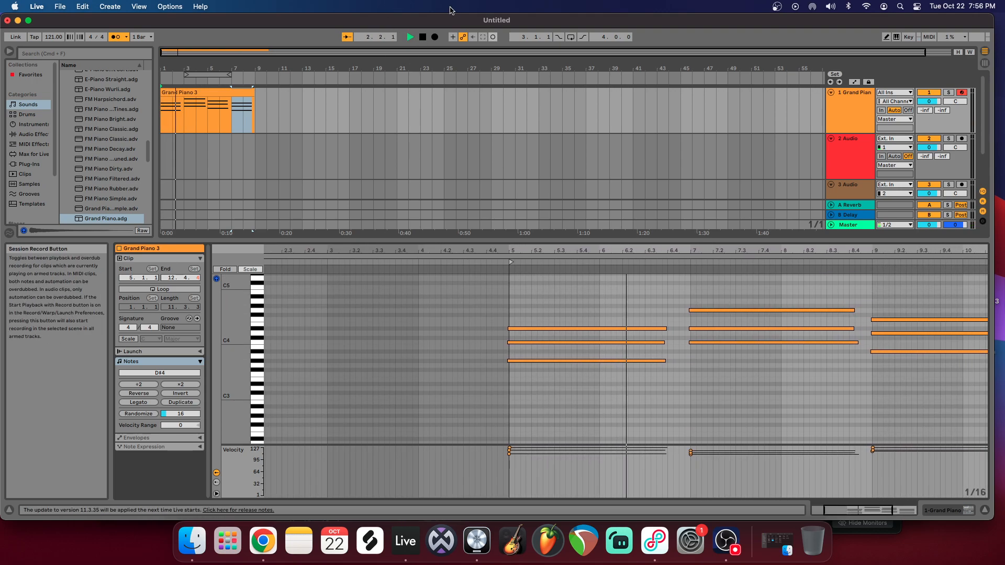
{"action": "left_click", "coordinate": [423, 37]}
{"action": "left_click_drag", "start_coordinate": [545, 294], "coordinate": [601, 397]}
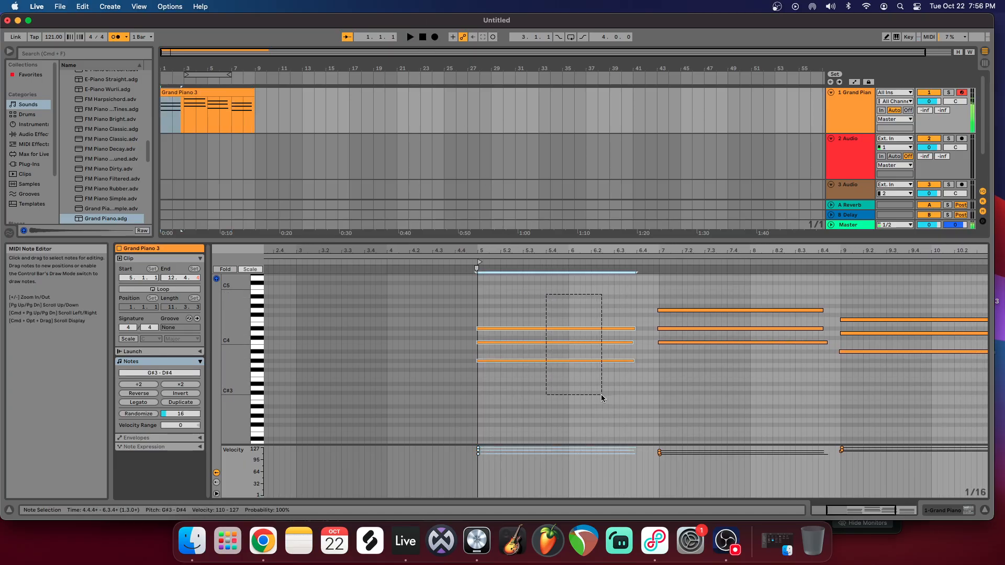
{"action": "left_click_drag", "start_coordinate": [480, 273], "coordinate": [198, 265]}
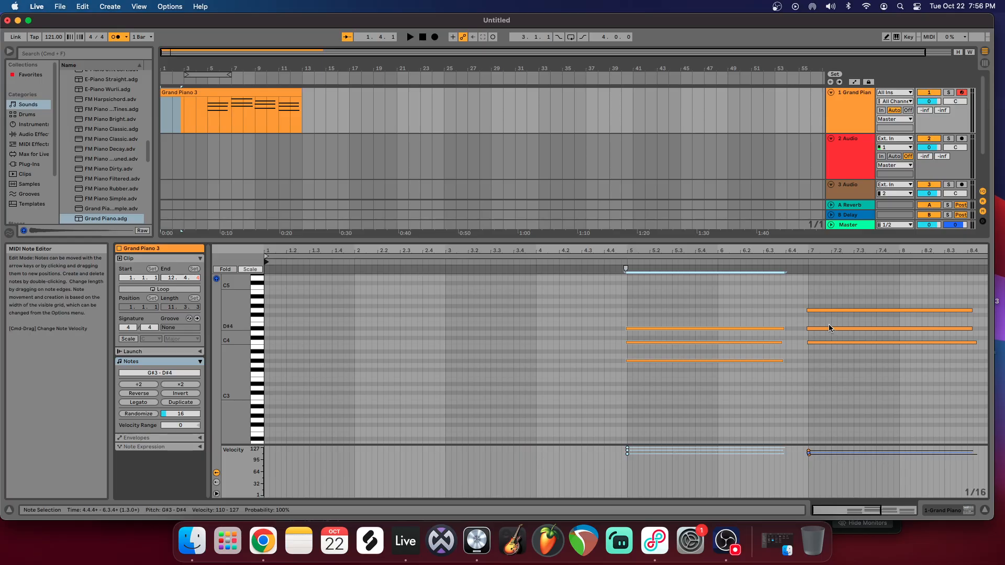
{"action": "left_click_drag", "start_coordinate": [649, 250], "coordinate": [649, 209]}
{"action": "left_click_drag", "start_coordinate": [507, 305], "coordinate": [964, 411]}
{"action": "left_click_drag", "start_coordinate": [526, 333], "coordinate": [288, 330]}
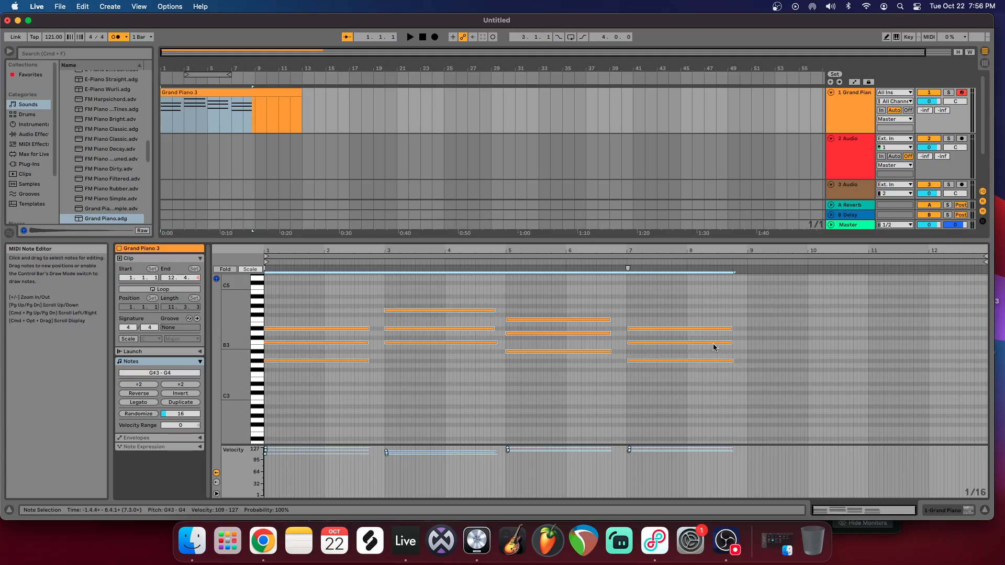
Step: Play the moved progression, and shorten the clip's loop and end to bar 9
{"action": "left_click", "coordinate": [411, 37]}
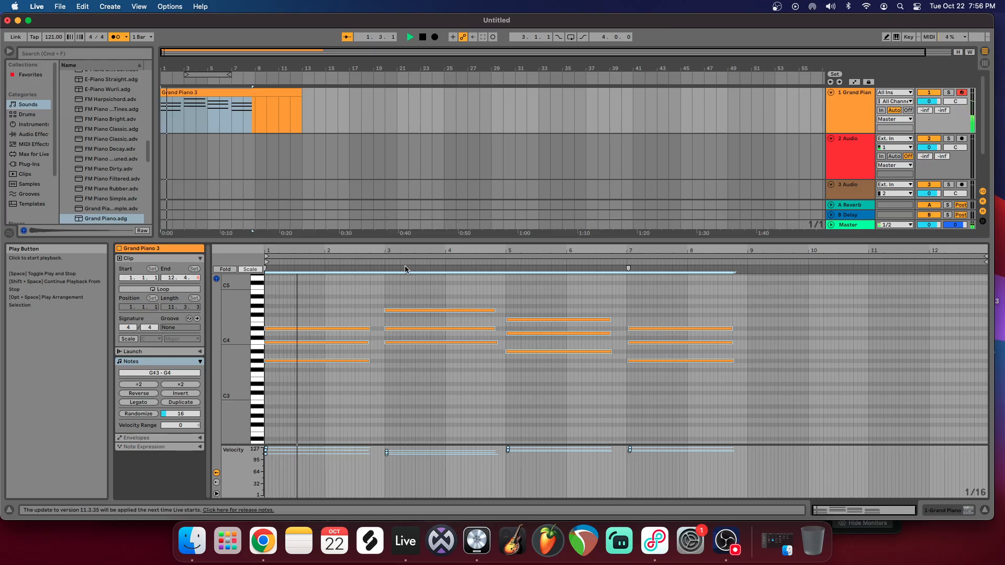
{"action": "left_click", "coordinate": [305, 333]}
{"action": "left_click", "coordinate": [306, 329]}
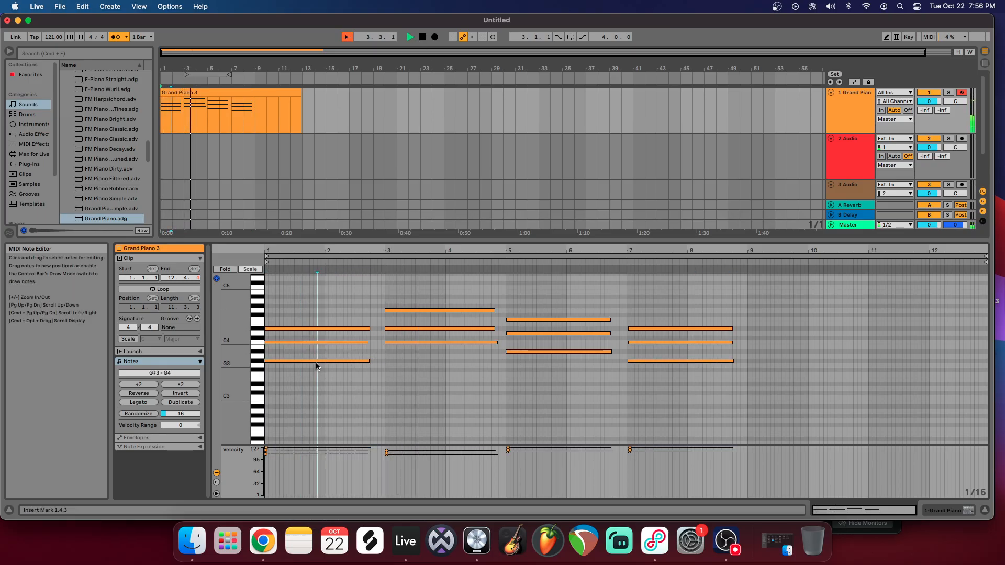
{"action": "left_click_drag", "start_coordinate": [318, 362], "coordinate": [319, 364]}
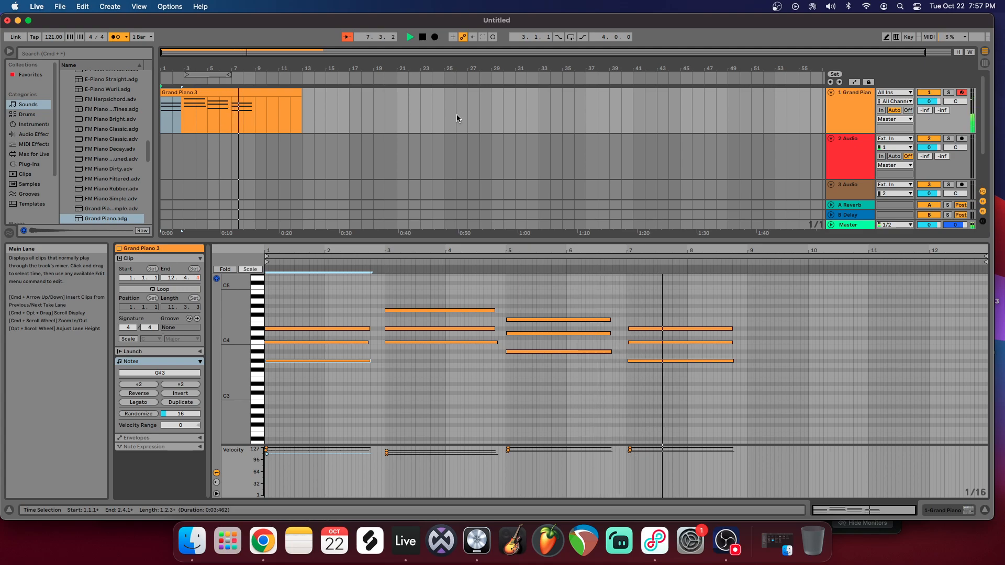
{"action": "left_click", "coordinate": [422, 37]}
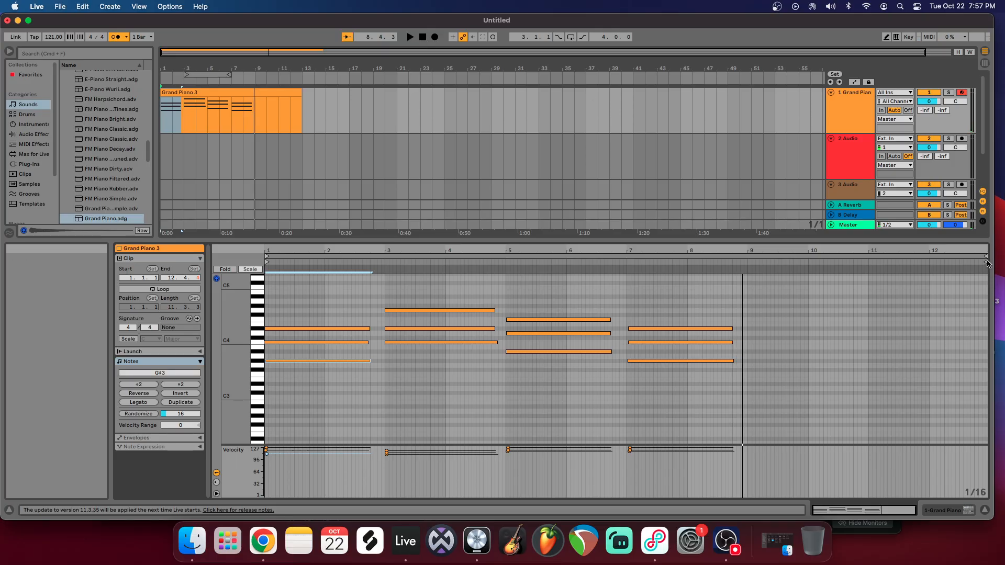
{"action": "left_click_drag", "start_coordinate": [986, 257], "coordinate": [746, 255]}
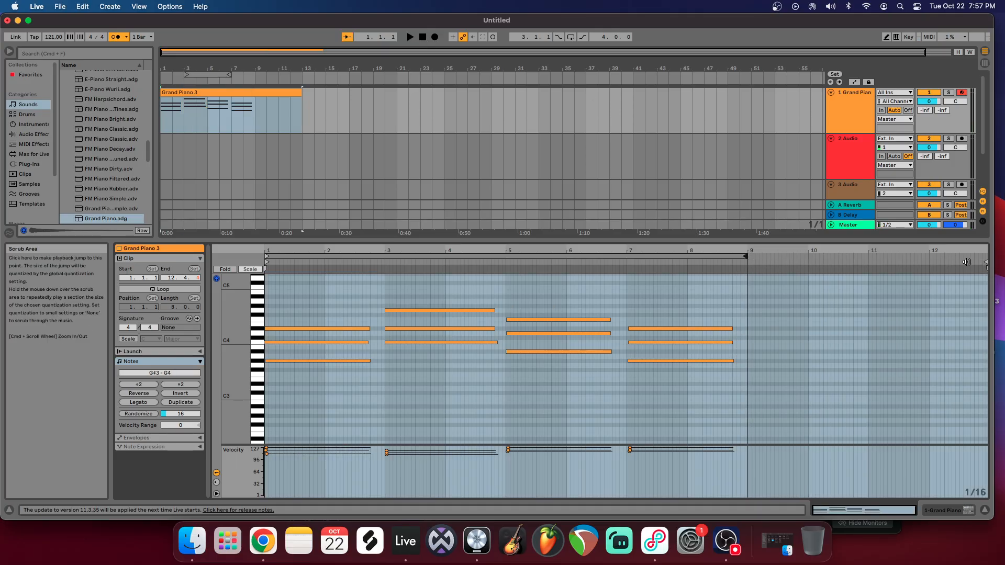
{"action": "left_click_drag", "start_coordinate": [985, 263], "coordinate": [746, 264]}
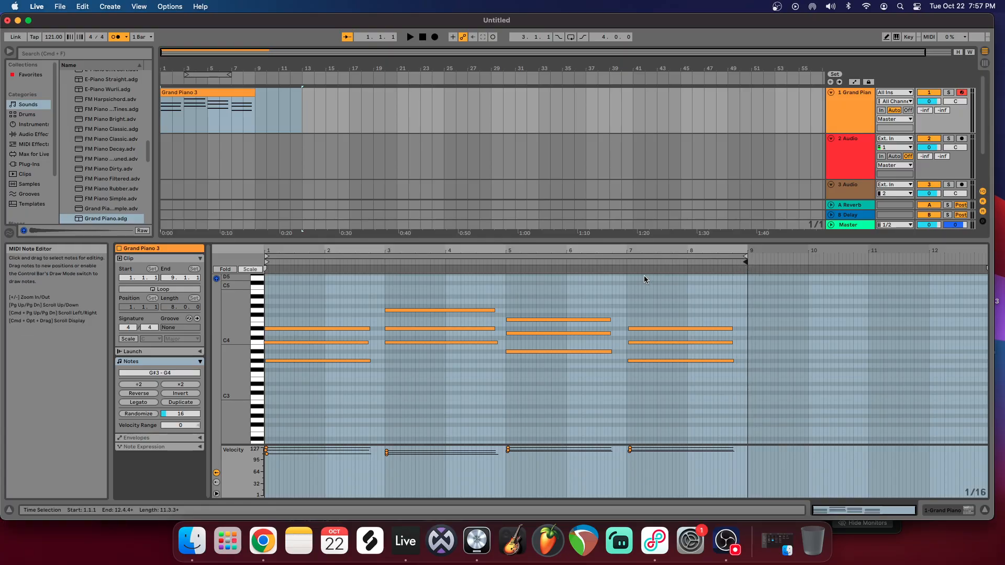
Step: Play the trimmed clip while inspecting how its chords line up with the grid, and enable looping for the clip
{"action": "left_click", "coordinate": [409, 36]}
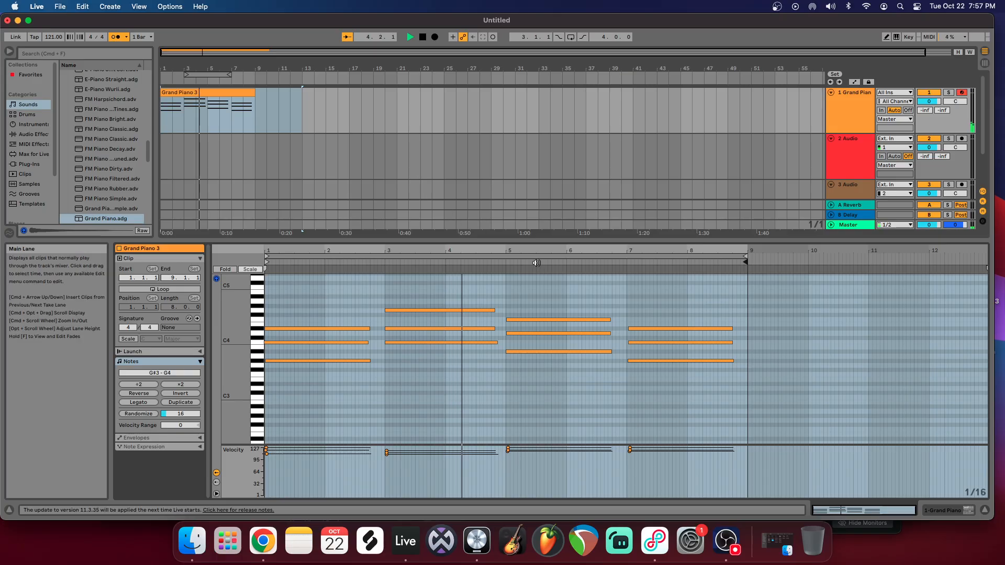
{"action": "left_click_drag", "start_coordinate": [523, 251], "coordinate": [740, 344]}
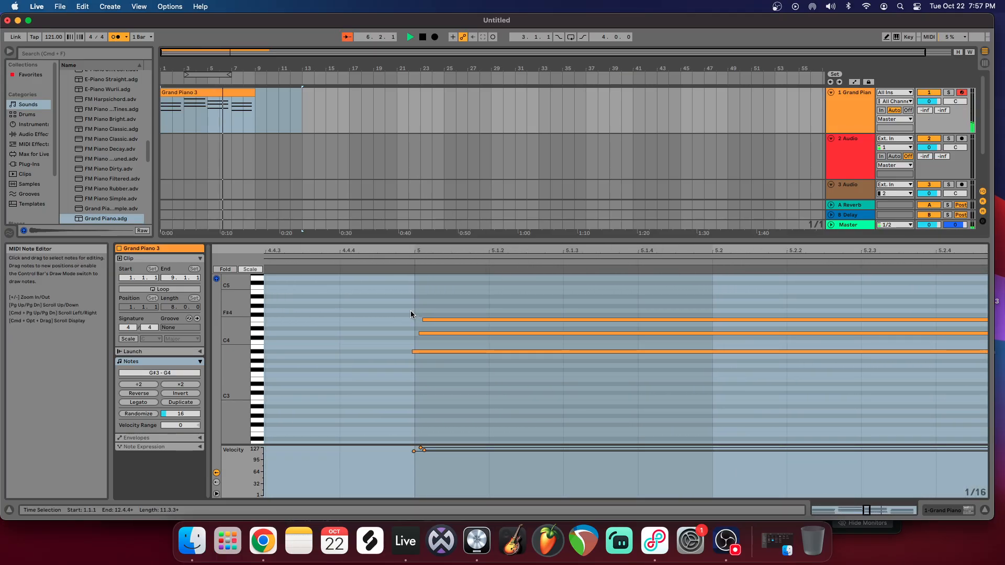
{"action": "left_click_drag", "start_coordinate": [598, 249], "coordinate": [526, 178]}
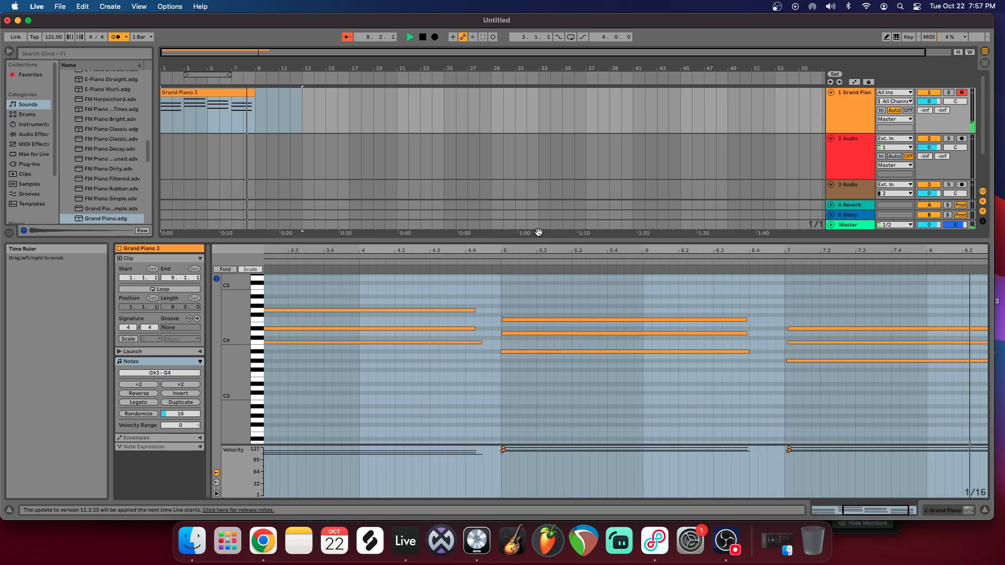
{"action": "left_click_drag", "start_coordinate": [553, 251], "coordinate": [659, 220]}
{"action": "key", "text": "space"}
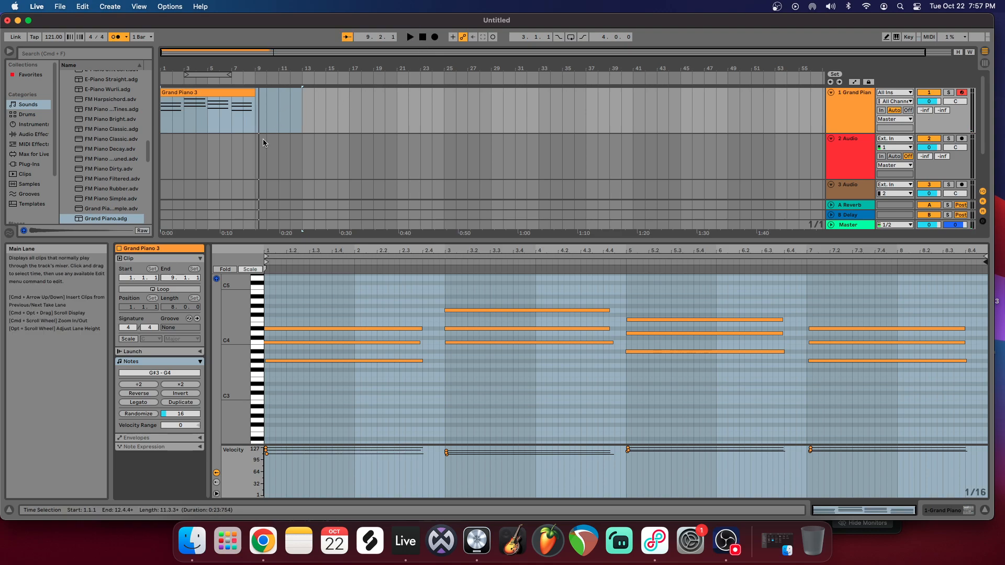
{"action": "left_click", "coordinate": [160, 290]}
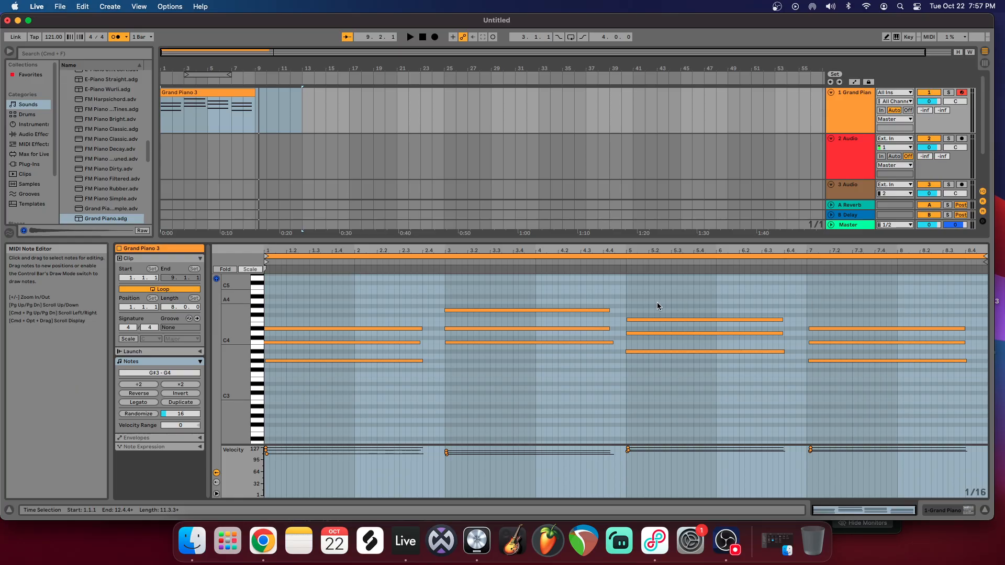
Step: Quantize all the notes of the four chords and play the result back
{"action": "left_click", "coordinate": [437, 302]}
{"action": "left_click_drag", "start_coordinate": [363, 293], "coordinate": [871, 390]}
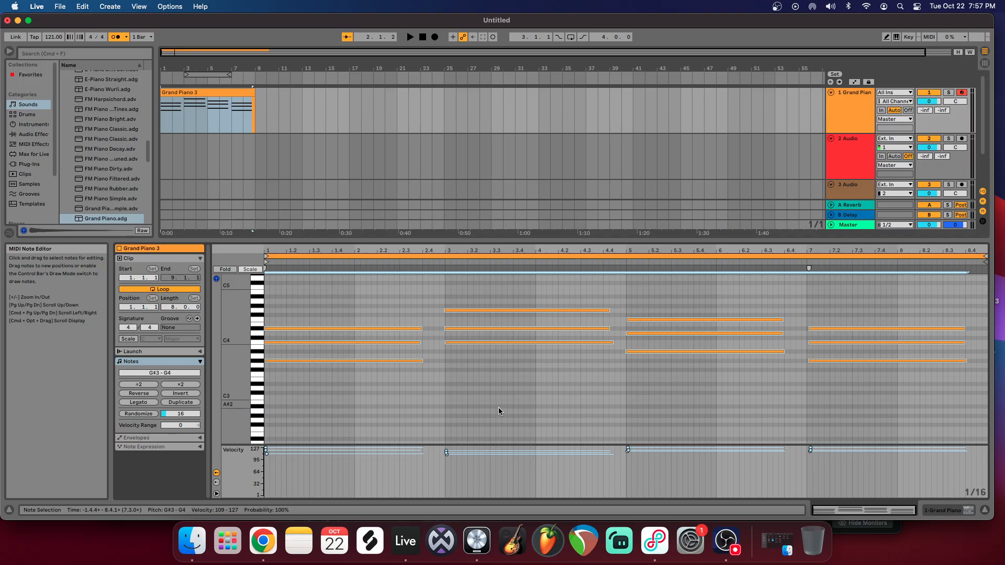
{"action": "right_click", "coordinate": [485, 370]}
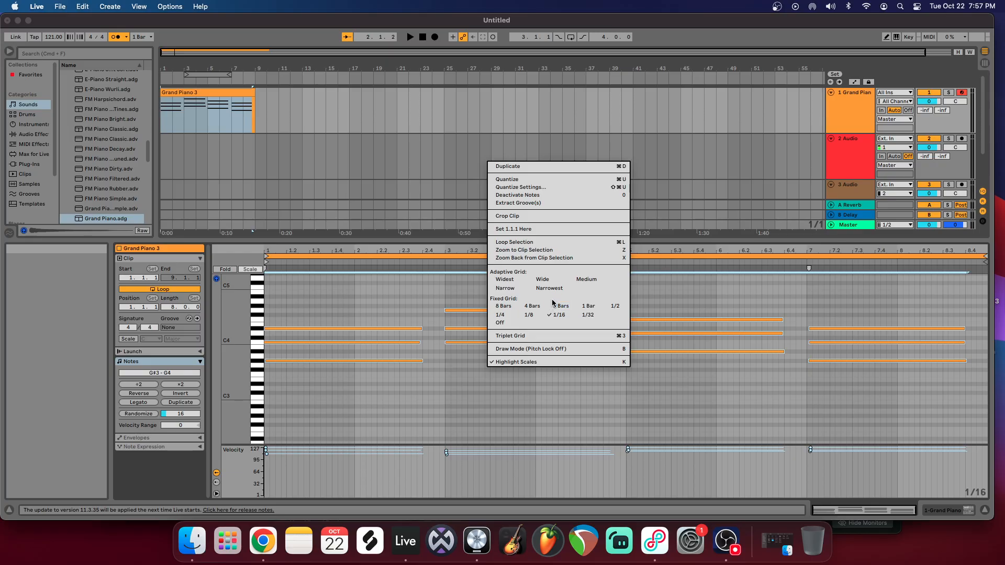
{"action": "left_click", "coordinate": [544, 180]}
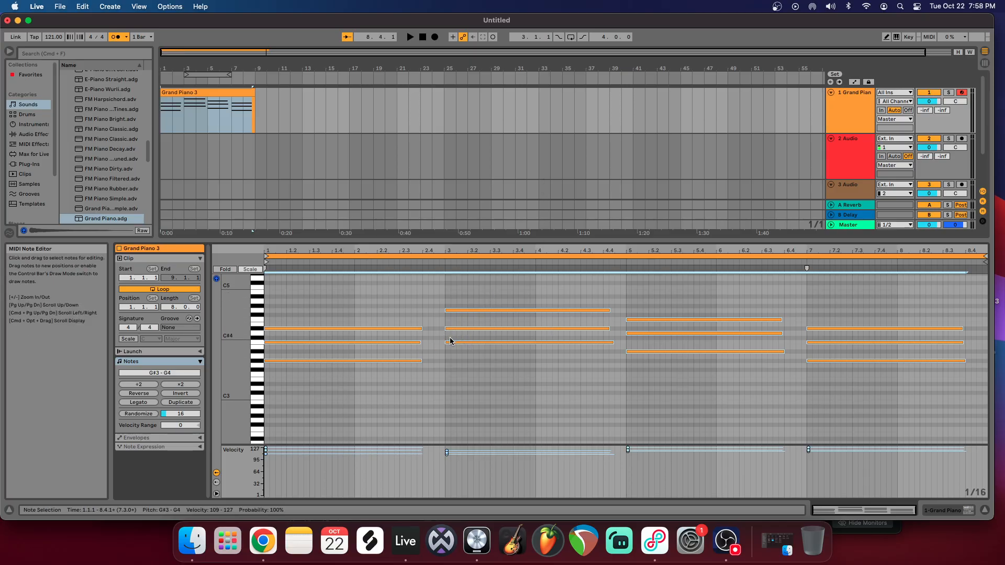
{"action": "left_click", "coordinate": [410, 37]}
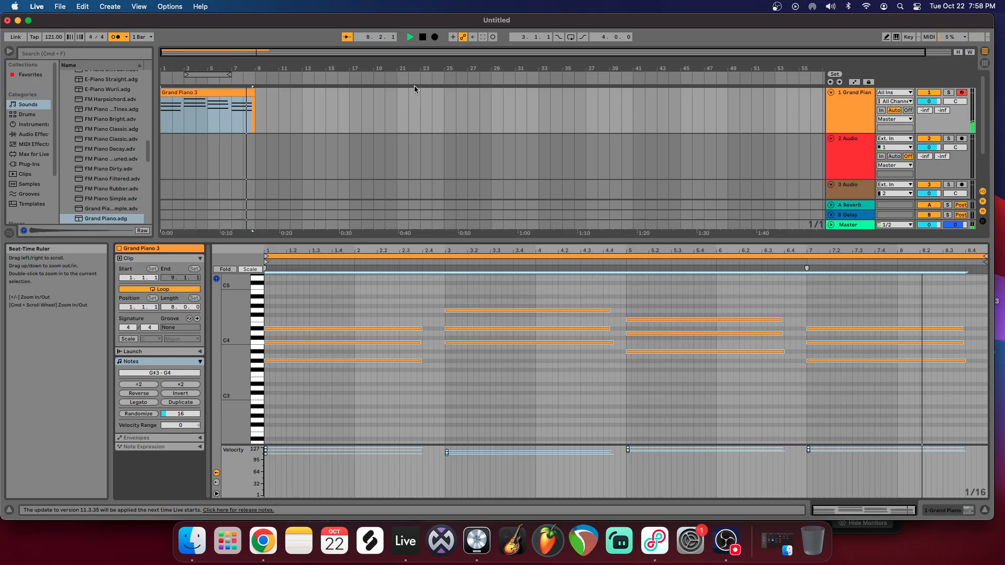
{"action": "left_click", "coordinate": [423, 36]}
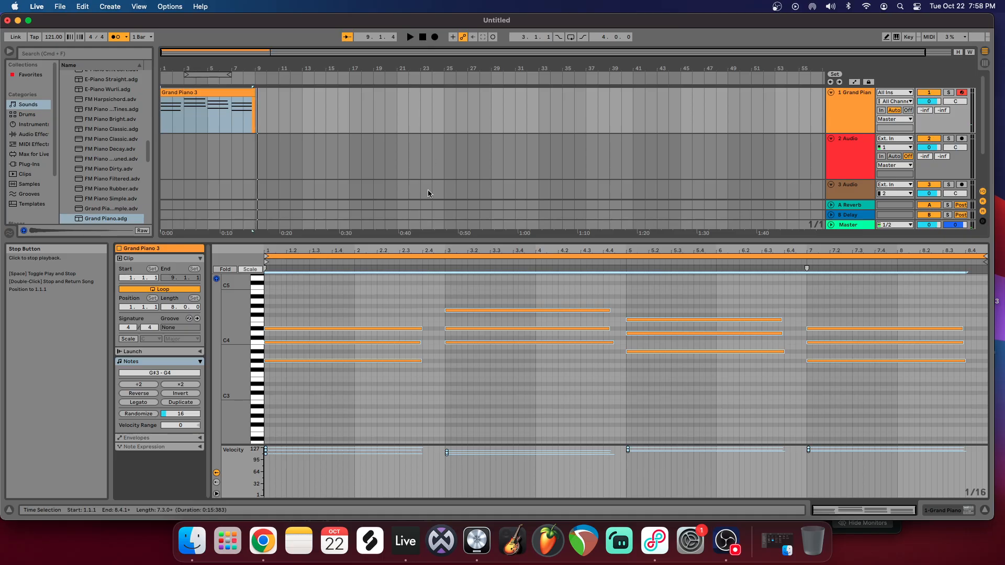
Step: Copy the lowest note of each of the four chords down to F#2, A#2, G#2 and F#2 as a bass line
{"action": "left_click_drag", "start_coordinate": [346, 292], "coordinate": [919, 402]}
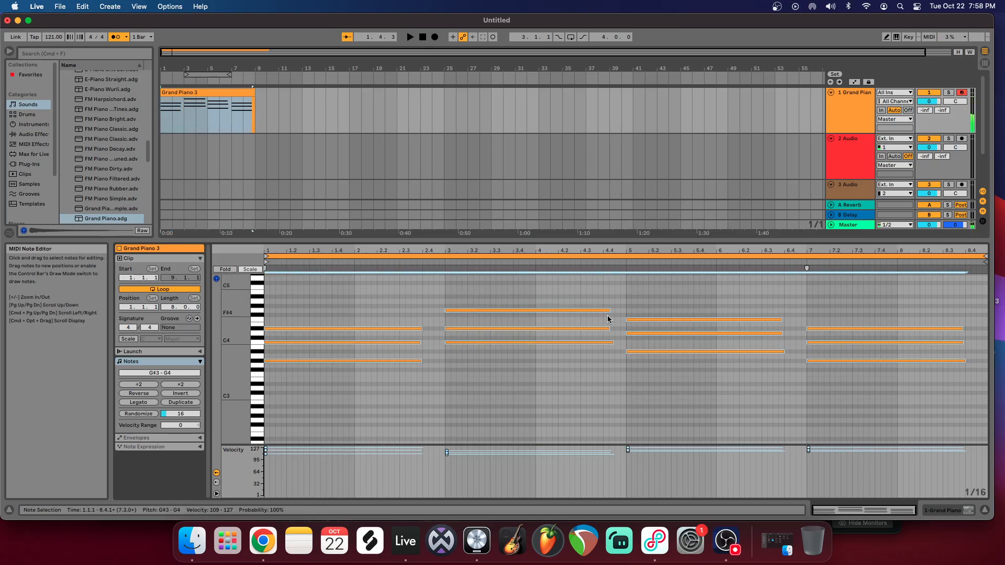
{"action": "left_click_drag", "start_coordinate": [933, 451], "coordinate": [479, 294]}
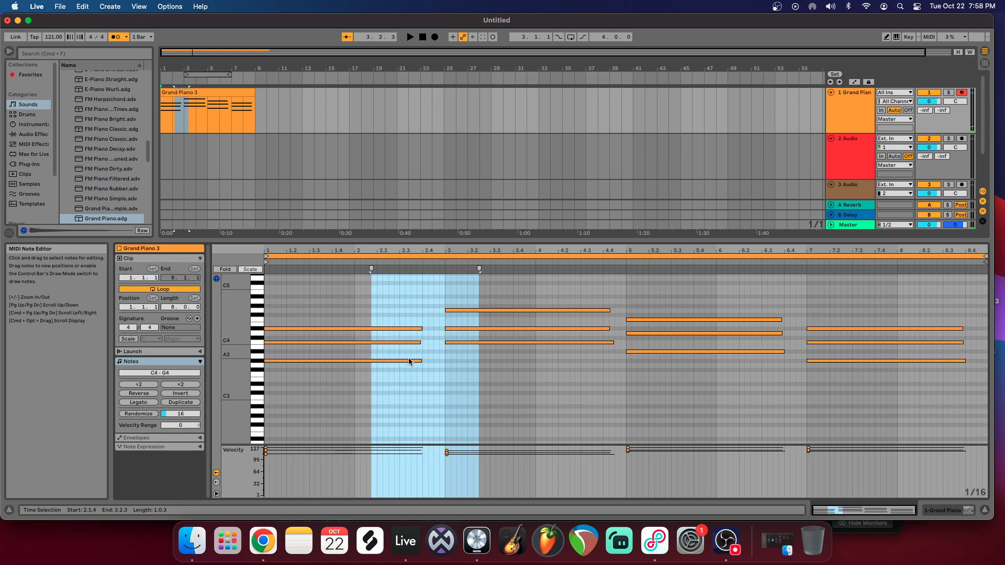
{"action": "left_click_drag", "start_coordinate": [265, 356], "coordinate": [306, 370]}
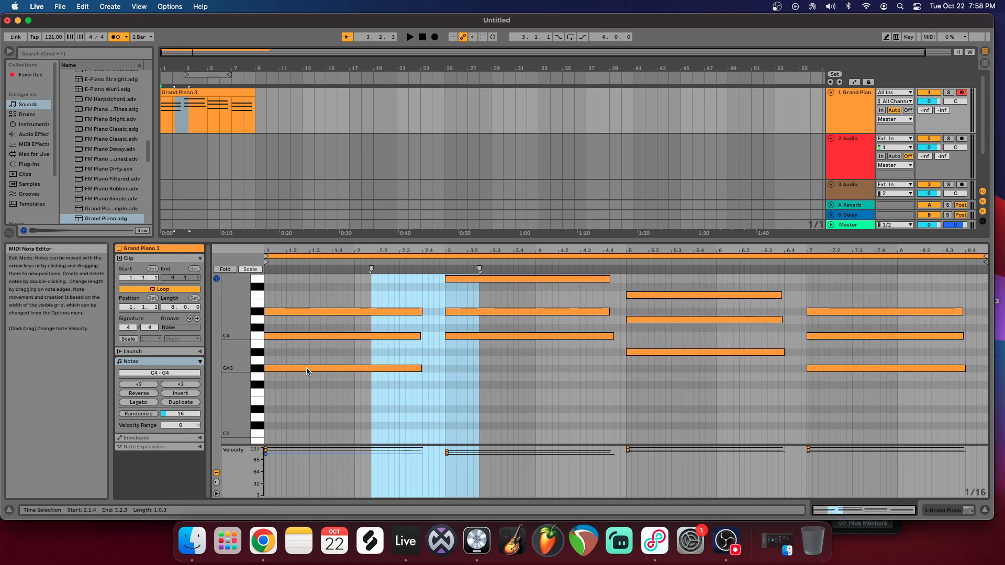
{"action": "left_click", "coordinate": [354, 369]}
{"action": "left_click", "coordinate": [544, 335], "text": "shift"}
{"action": "left_click", "coordinate": [660, 352], "text": "shift"}
{"action": "left_click", "coordinate": [812, 368], "text": "shift"}
{"action": "left_click", "coordinate": [812, 367]}
{"action": "left_click", "coordinate": [682, 352], "text": "shift"}
{"action": "left_click", "coordinate": [554, 336], "text": "shift"}
{"action": "left_click", "coordinate": [387, 368], "text": "shift"}
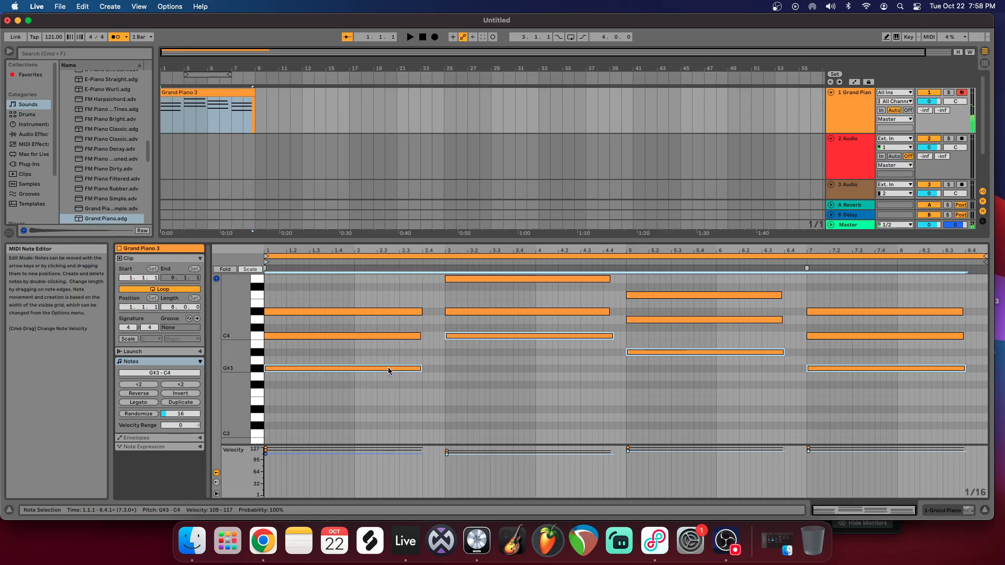
{"action": "left_click_drag", "start_coordinate": [386, 375], "coordinate": [385, 445]}
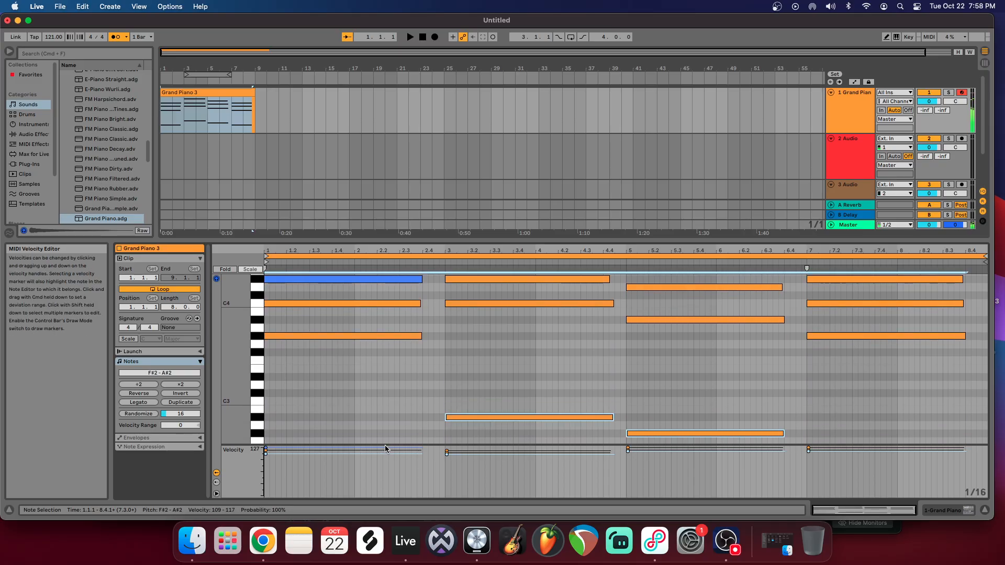
Step: Undo the last pitch move of the copied bass notes, clear the selection, and show the chords and bass together
{"action": "scroll", "coordinate": [377, 402], "scroll_direction": "down", "scroll_amount": 3}
{"action": "left_click_drag", "start_coordinate": [382, 420], "coordinate": [382, 416]}
{"action": "left_click", "coordinate": [383, 418]}
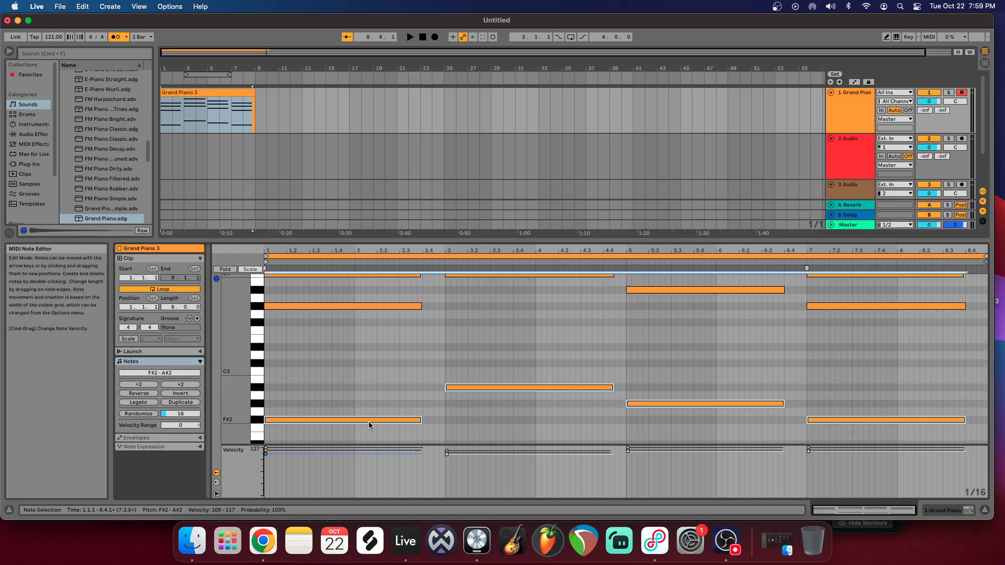
{"action": "key", "text": "super+z"}
{"action": "left_click", "coordinate": [367, 388]}
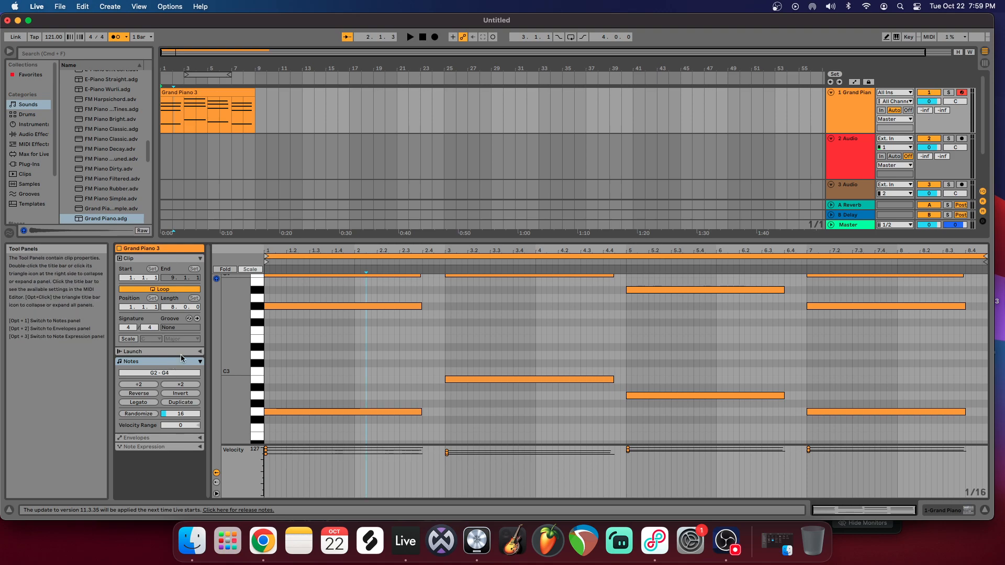
{"action": "left_click_drag", "start_coordinate": [237, 341], "coordinate": [189, 340]}
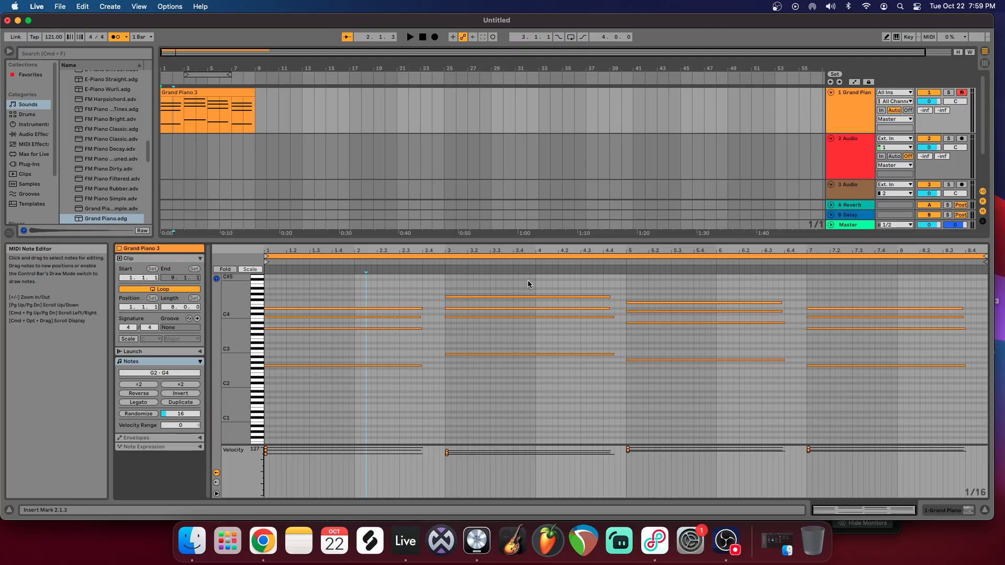
Step: Try the C Major scale display on the clip, switch it off again, and play the start of the clip
{"action": "left_click", "coordinate": [135, 341]}
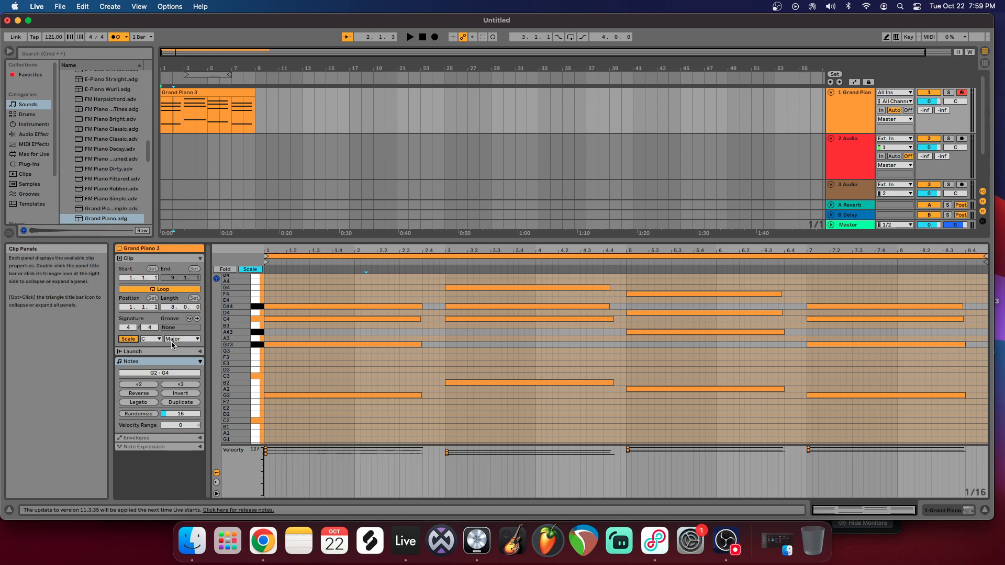
{"action": "left_click", "coordinate": [130, 339]}
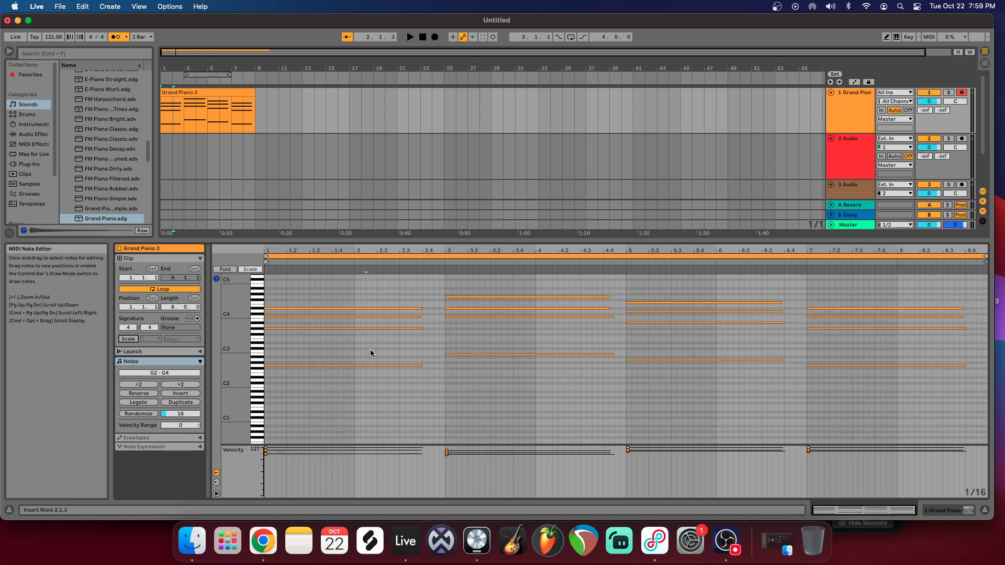
{"action": "left_click", "coordinate": [423, 38]}
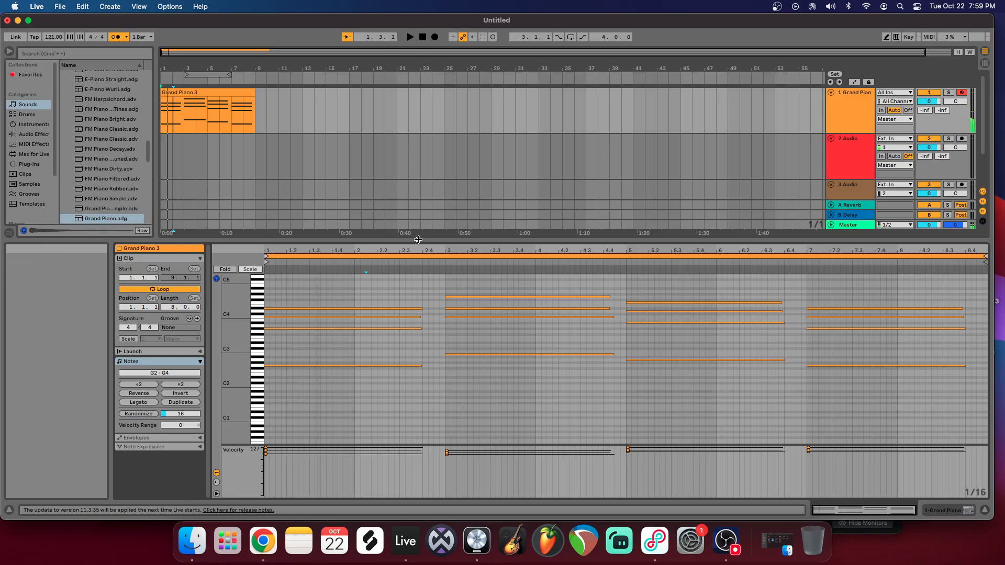
Step: Raise the four bass notes under the chords by one semitone, to G#2, C3, A#2 and G#2
{"action": "left_click_drag", "start_coordinate": [370, 354], "coordinate": [905, 382]}
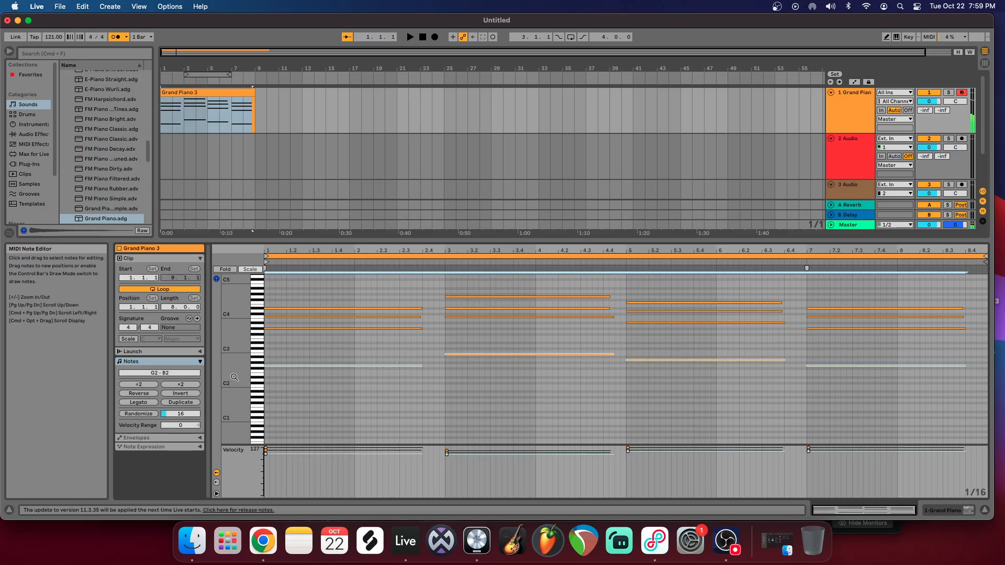
{"action": "left_click", "coordinate": [289, 366]}
{"action": "mouse_move", "coordinate": [237, 361]}
{"action": "left_mouse_down"}
{"action": "mouse_move", "coordinate": [222, 362]}
{"action": "mouse_move", "coordinate": [256, 363]}
{"action": "left_mouse_up"}
{"action": "left_click_drag", "start_coordinate": [317, 308], "coordinate": [901, 402]}
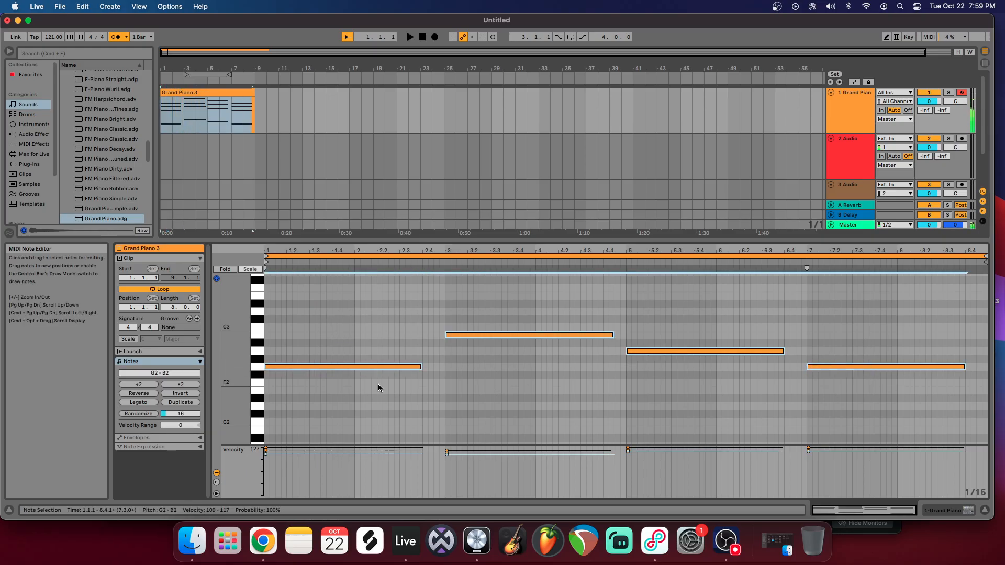
{"action": "left_click_drag", "start_coordinate": [351, 370], "coordinate": [352, 362]}
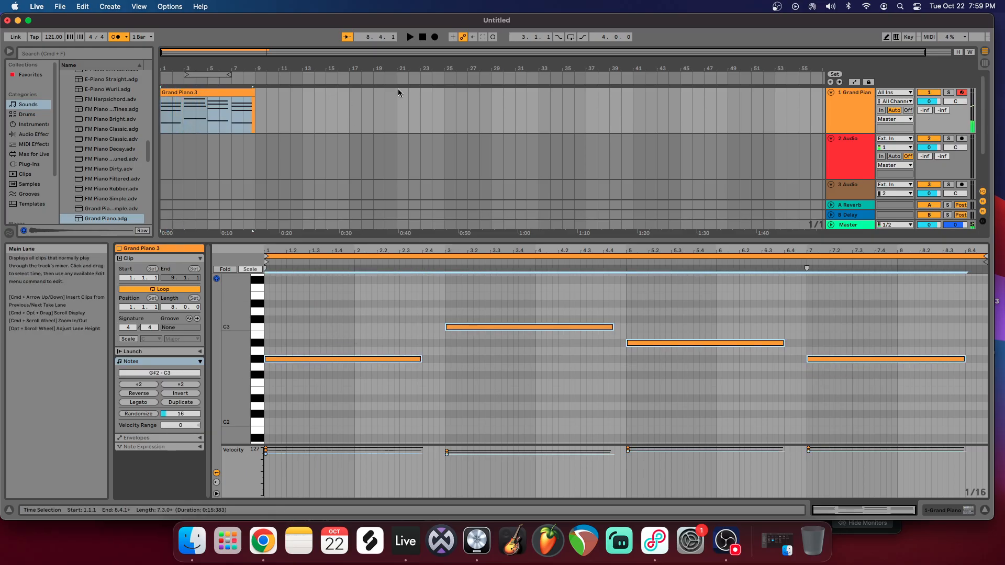
Step: Play the clip through to check the raised bass notes against the chords, clear the note selection, and stop
{"action": "left_click", "coordinate": [410, 37]}
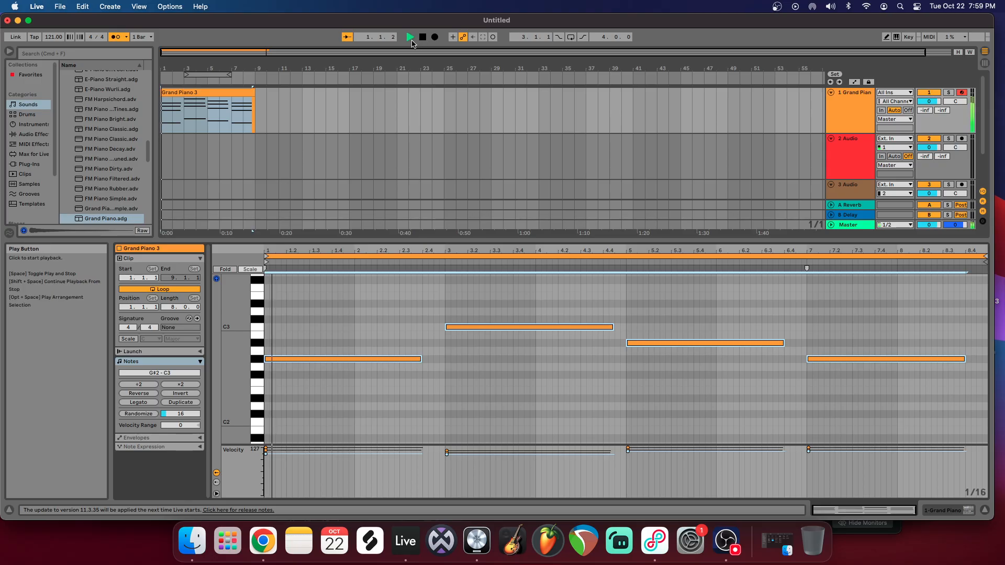
{"action": "scroll", "coordinate": [409, 318], "scroll_direction": "up", "scroll_amount": 2}
{"action": "scroll", "coordinate": [409, 318], "scroll_direction": "up", "scroll_amount": 3}
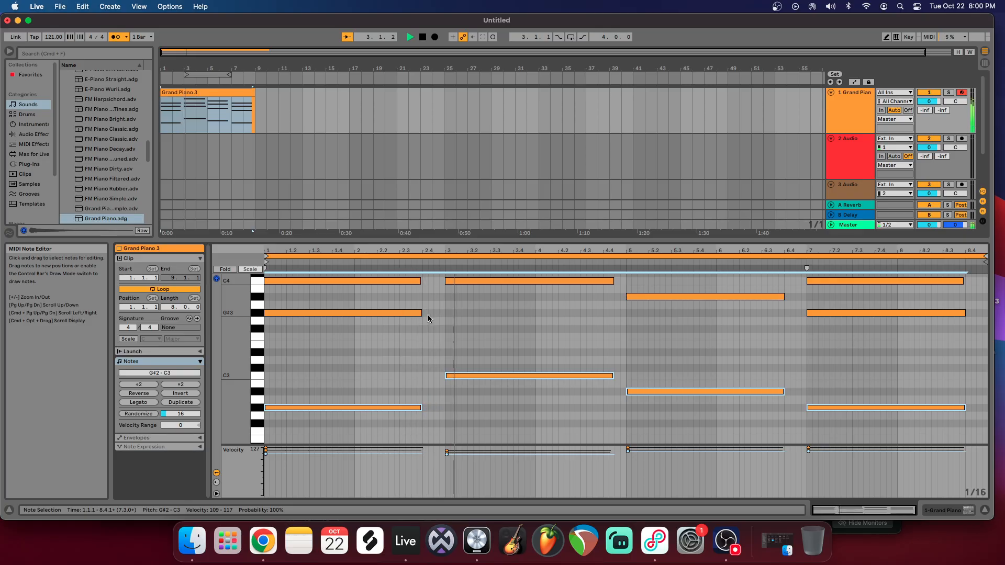
{"action": "scroll", "coordinate": [248, 353], "scroll_direction": "up", "scroll_amount": 8}
{"action": "left_click_drag", "start_coordinate": [247, 353], "coordinate": [218, 352]}
{"action": "scroll", "coordinate": [397, 351], "scroll_direction": "up", "scroll_amount": 1}
{"action": "left_click", "coordinate": [354, 308]}
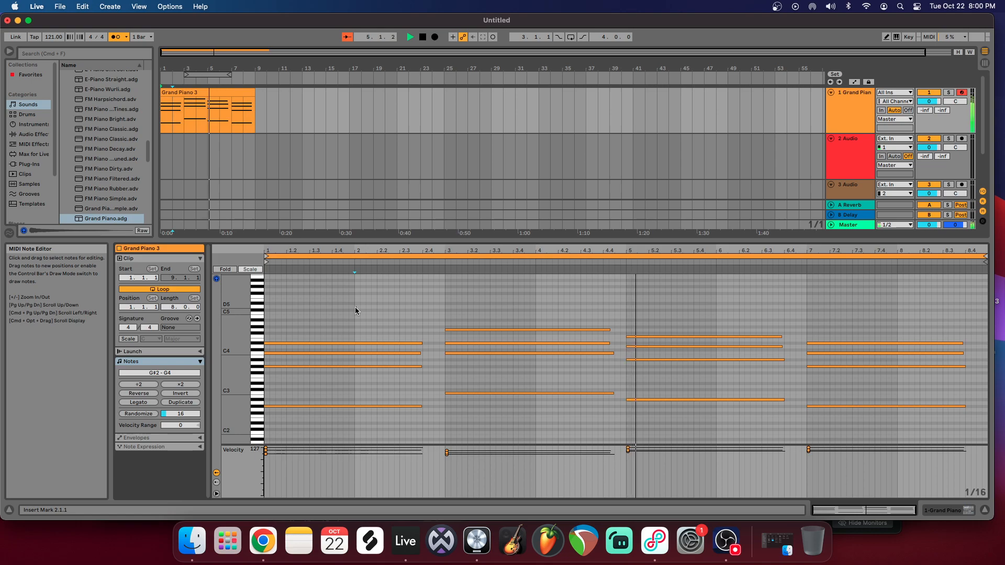
{"action": "left_click", "coordinate": [423, 37]}
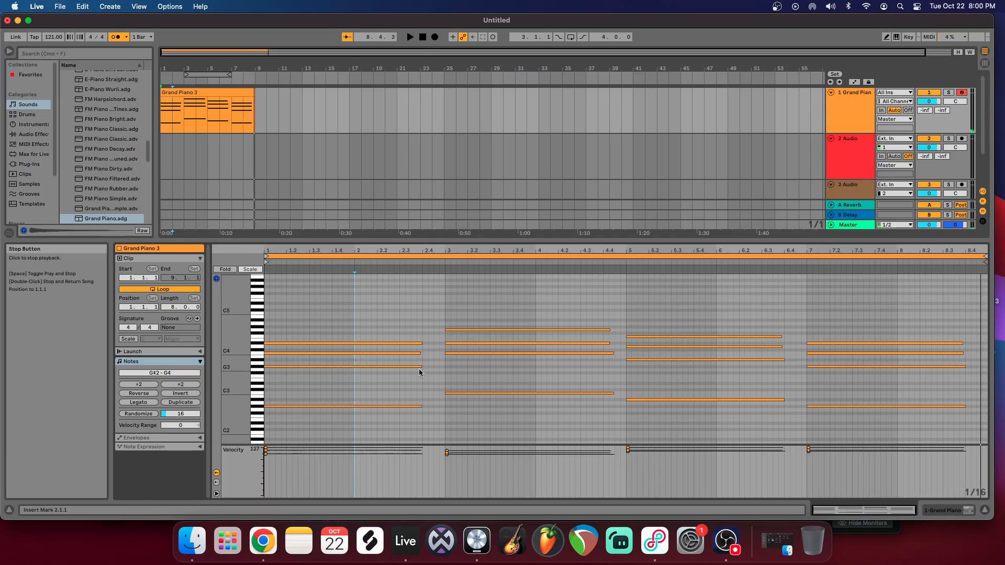
Step: Transpose all the chord and bass notes in the clip down one octave and play the result
{"action": "key", "text": "cmd+a"}
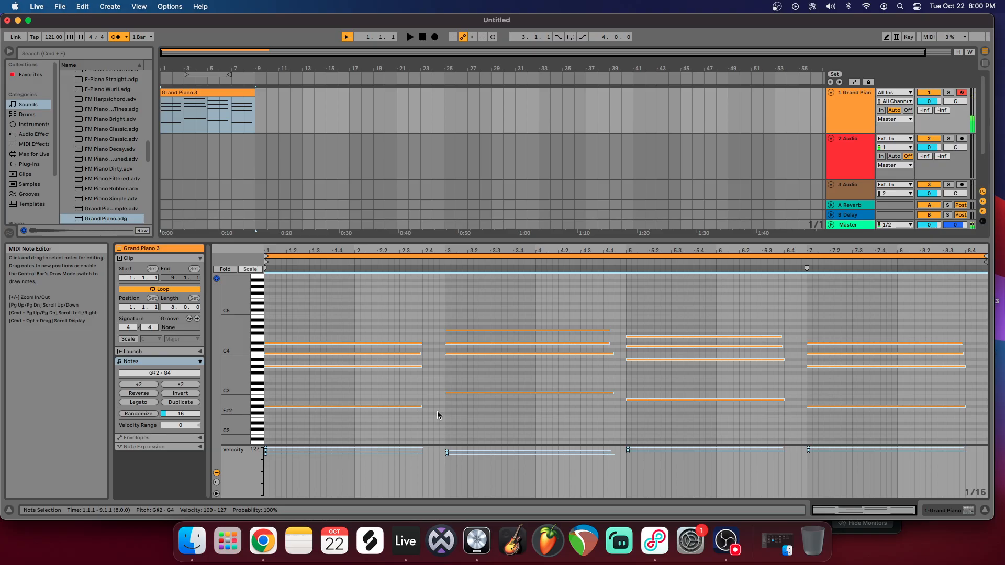
{"action": "scroll", "coordinate": [341, 380], "scroll_direction": "down", "scroll_amount": 3}
{"action": "left_click_drag", "start_coordinate": [237, 329], "coordinate": [272, 329]}
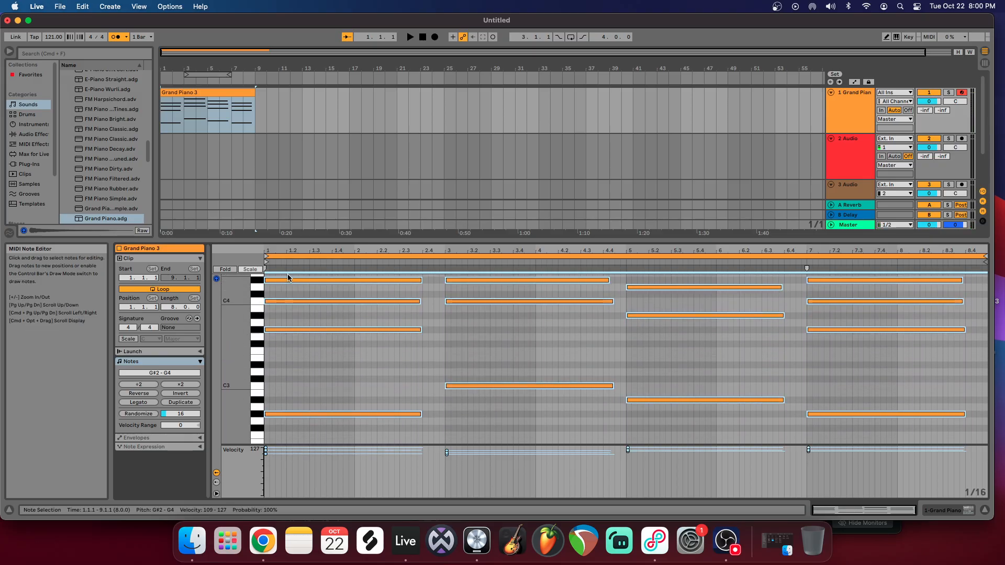
{"action": "left_click_drag", "start_coordinate": [288, 280], "coordinate": [287, 365]}
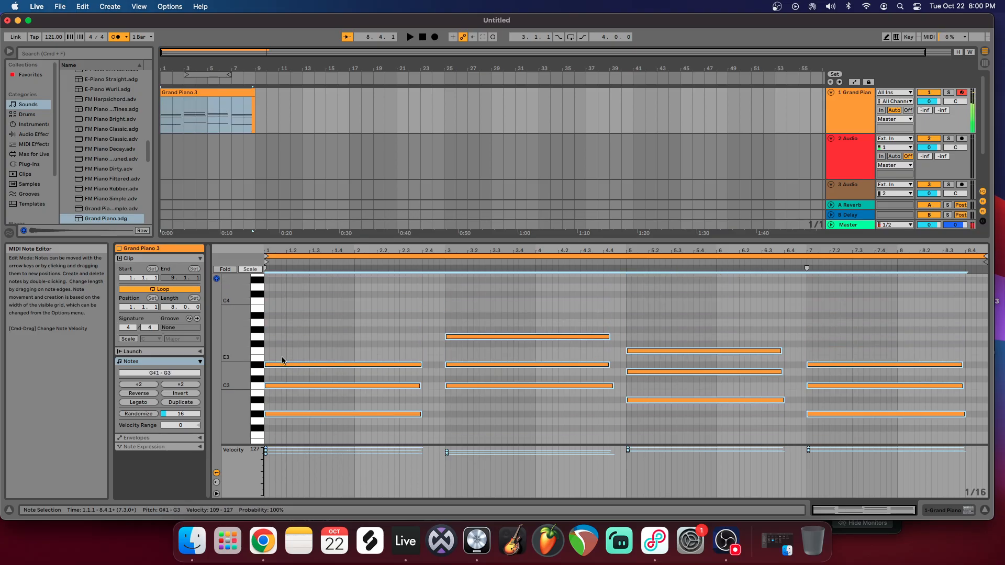
{"action": "left_click_drag", "start_coordinate": [225, 371], "coordinate": [207, 293]}
{"action": "left_click", "coordinate": [410, 37]}
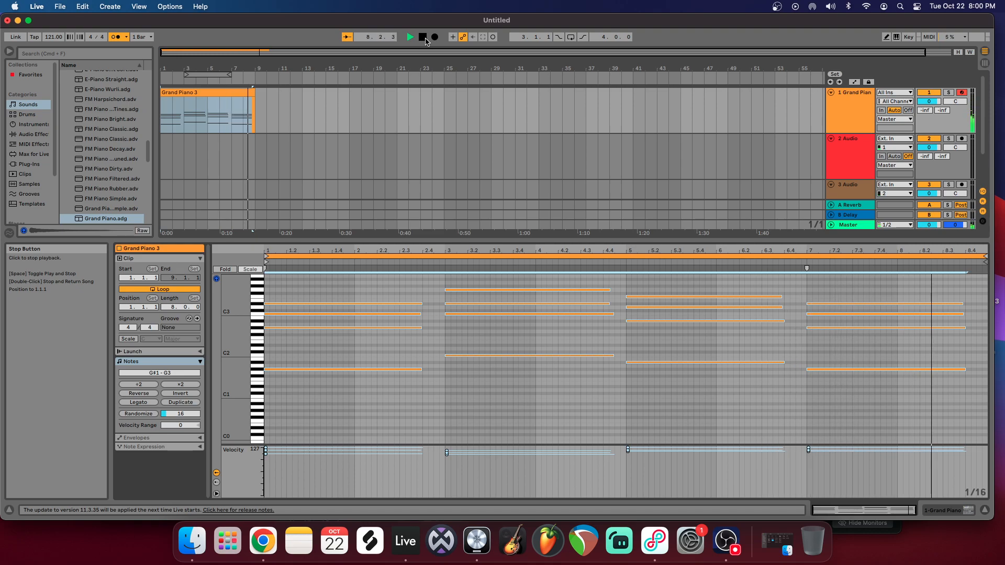
{"action": "left_click", "coordinate": [425, 41]}
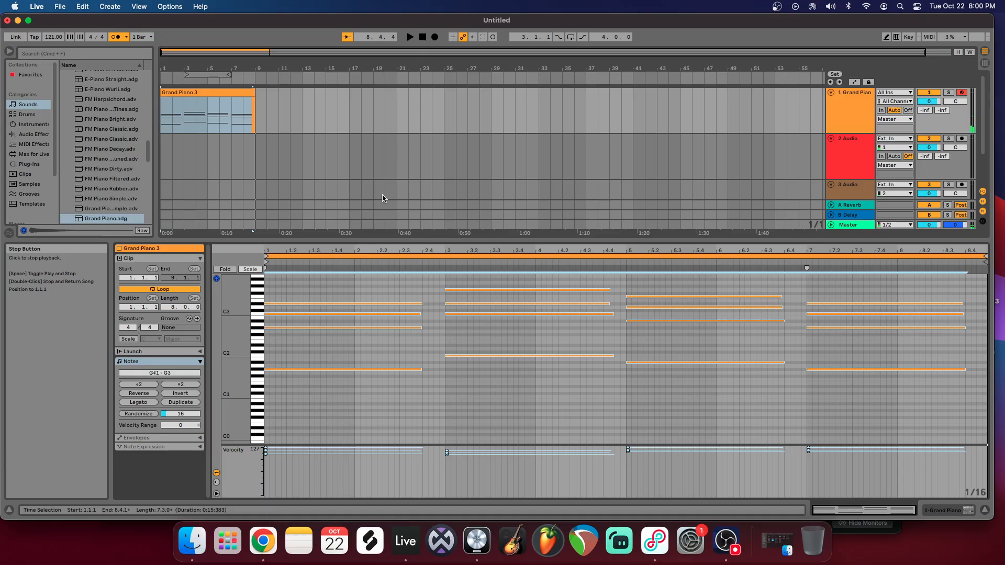
Step: Move the middle note of each of the four chords up one octave, into the C4 to D#4 range
{"action": "left_click", "coordinate": [395, 330]}
{"action": "left_click", "coordinate": [399, 314]}
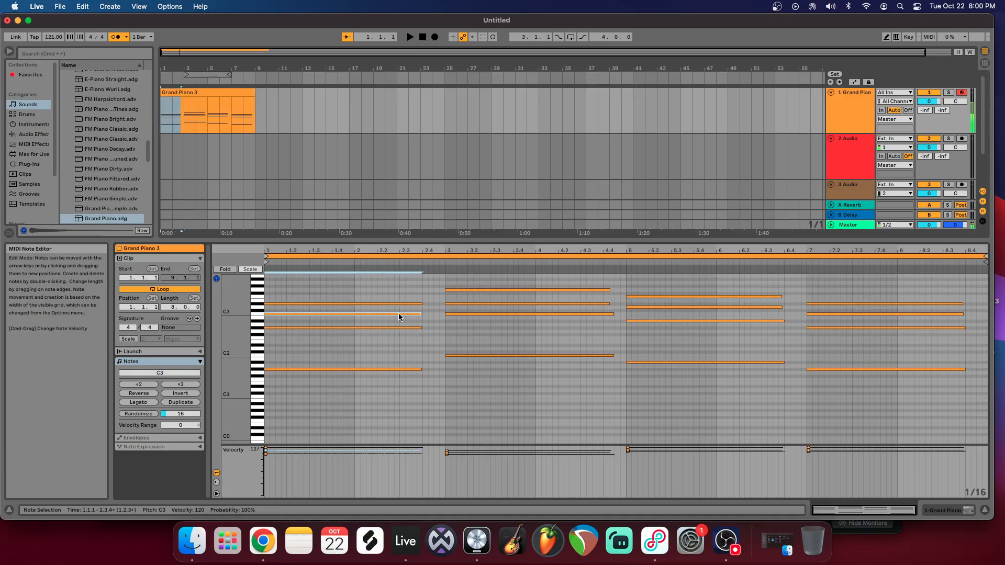
{"action": "left_click", "coordinate": [478, 304], "text": "shift"}
{"action": "left_click", "coordinate": [542, 303], "text": "shift"}
{"action": "left_click", "coordinate": [667, 308], "text": "shift"}
{"action": "left_click", "coordinate": [822, 315], "text": "shift"}
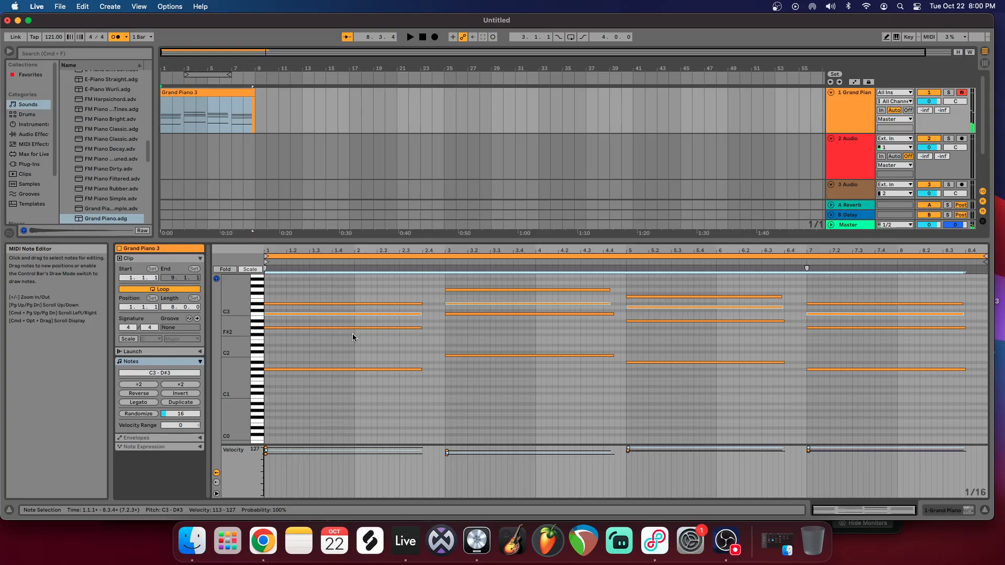
{"action": "double_click", "coordinate": [239, 325]}
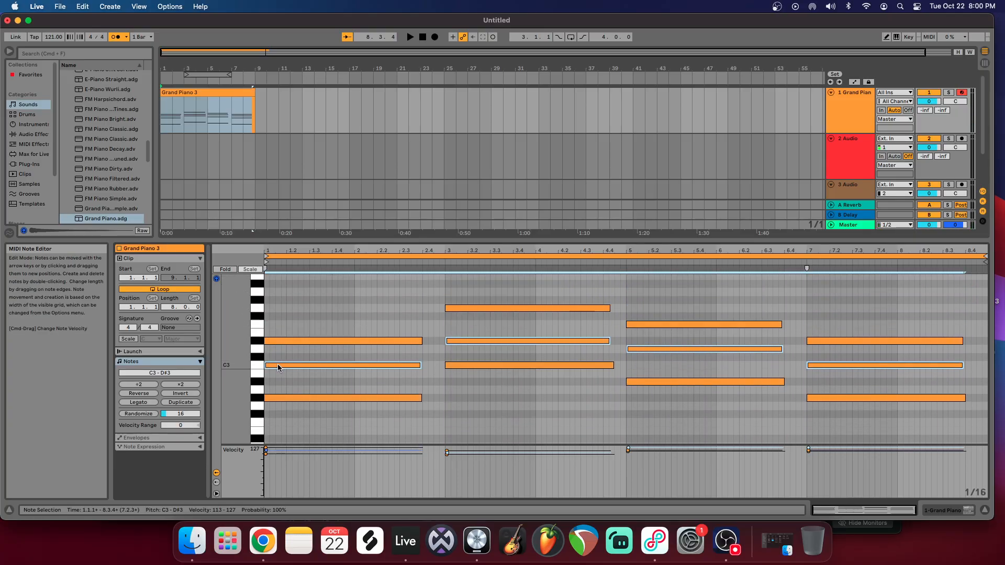
{"action": "scroll", "coordinate": [278, 369], "scroll_direction": "up", "scroll_amount": 2}
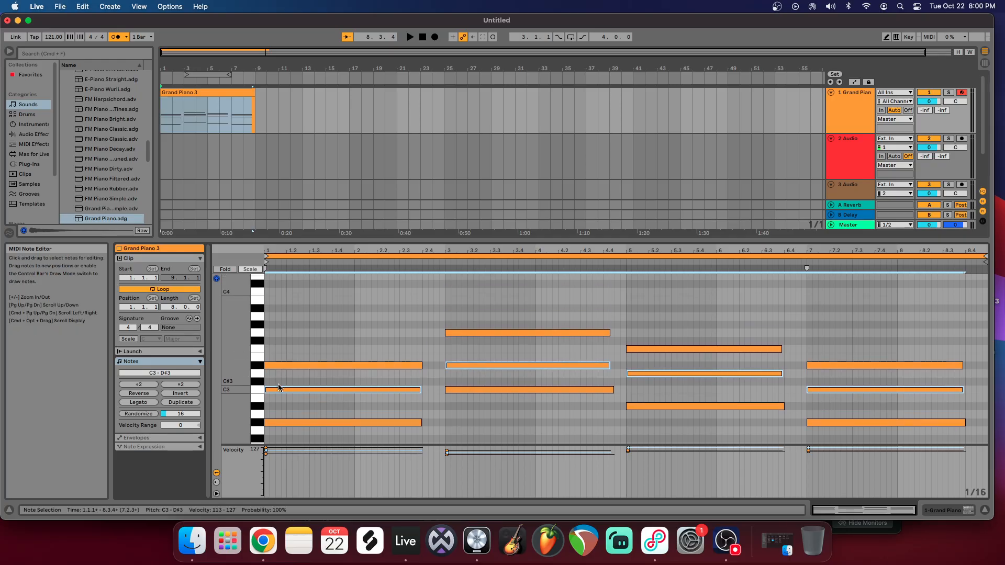
{"action": "left_click_drag", "start_coordinate": [279, 387], "coordinate": [285, 295]}
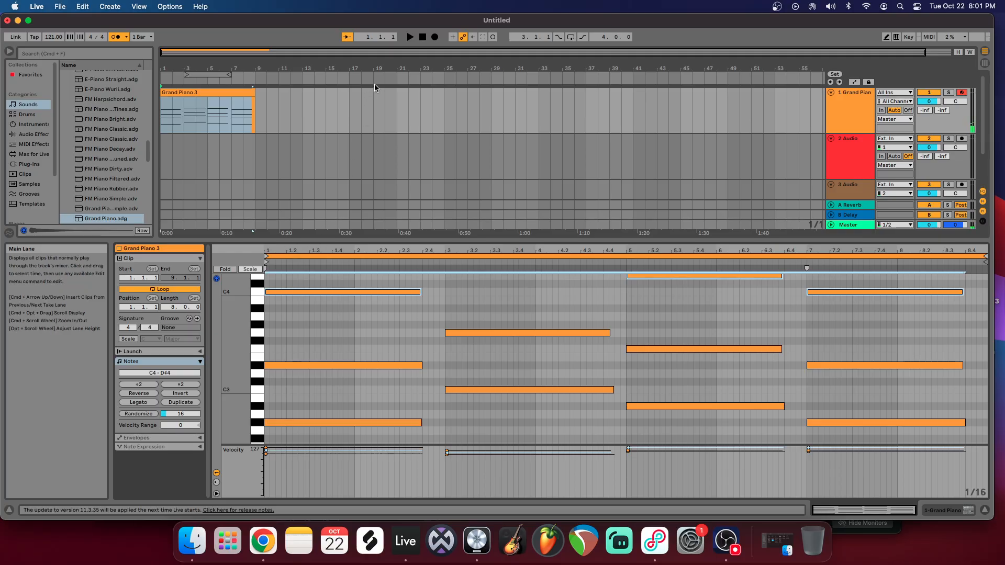
Step: Play the revoiced chords from the start with their full note range in view, and stop
{"action": "left_click", "coordinate": [409, 38]}
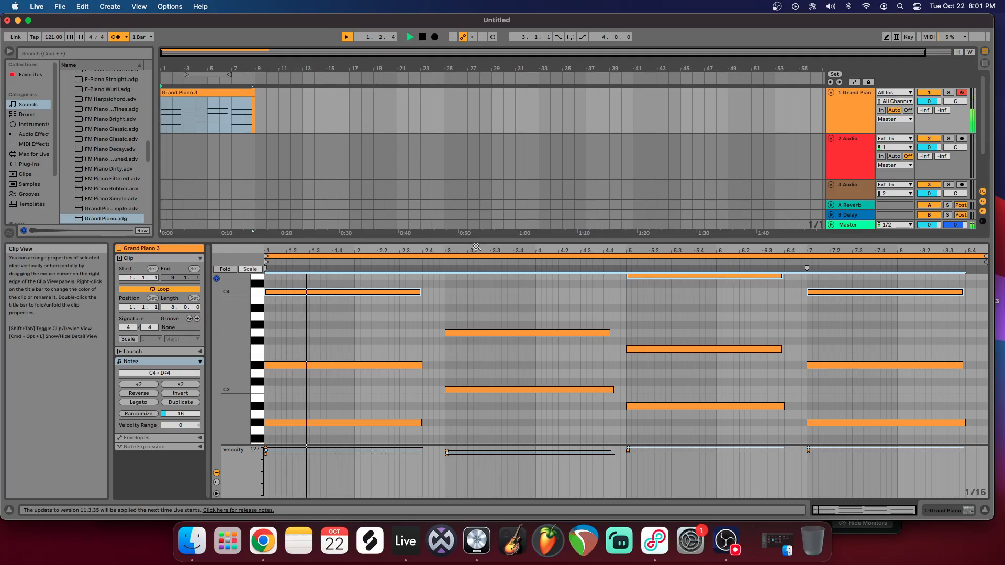
{"action": "left_click_drag", "start_coordinate": [235, 332], "coordinate": [208, 305]}
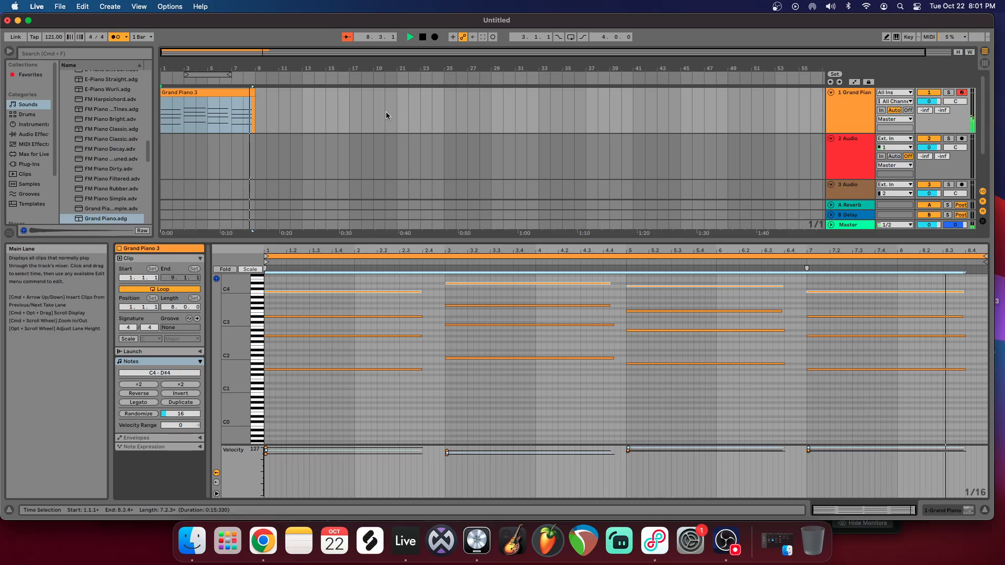
{"action": "left_click", "coordinate": [423, 37]}
{"action": "left_click", "coordinate": [423, 37]}
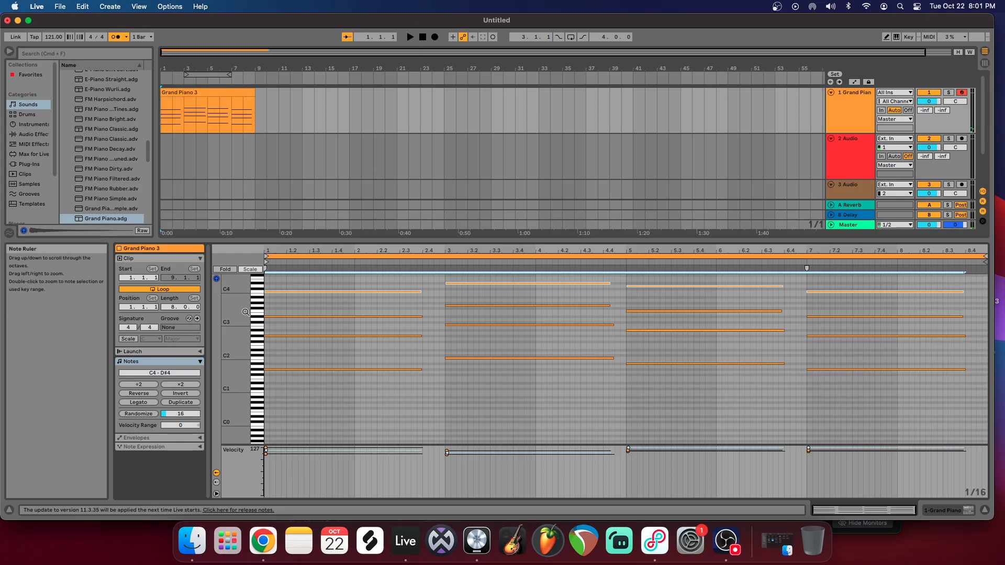
Step: Lower the second chord's bass note one octave to C1 and play the progression
{"action": "key", "text": "super+a"}
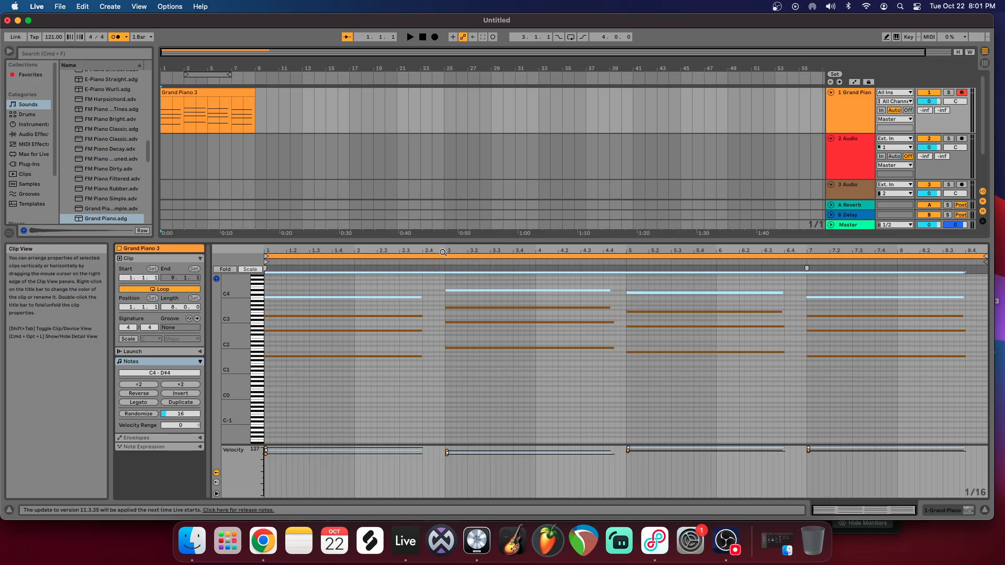
{"action": "left_click", "coordinate": [298, 287]}
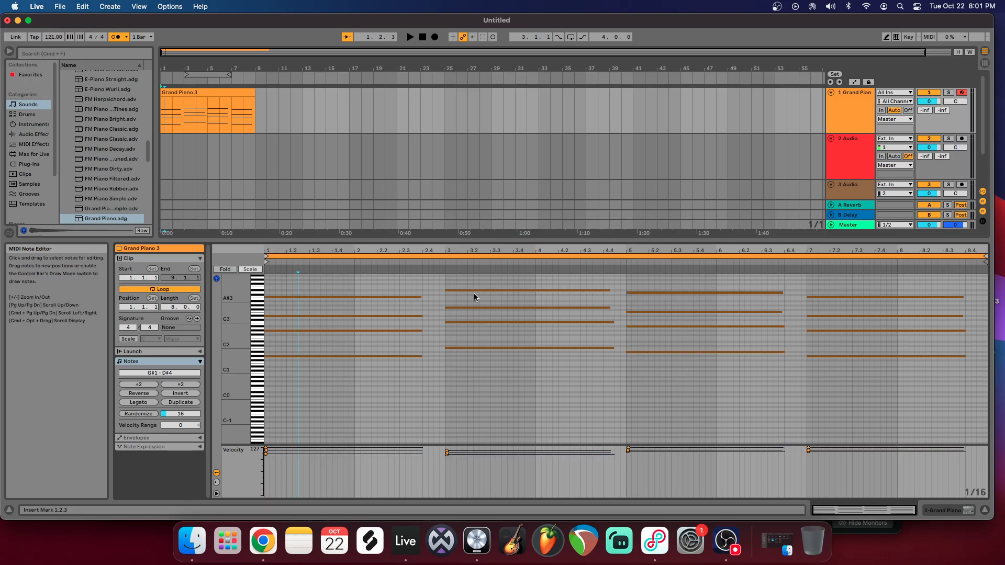
{"action": "left_click", "coordinate": [453, 348]}
{"action": "left_click", "coordinate": [504, 349]}
{"action": "left_click_drag", "start_coordinate": [230, 359], "coordinate": [256, 358]}
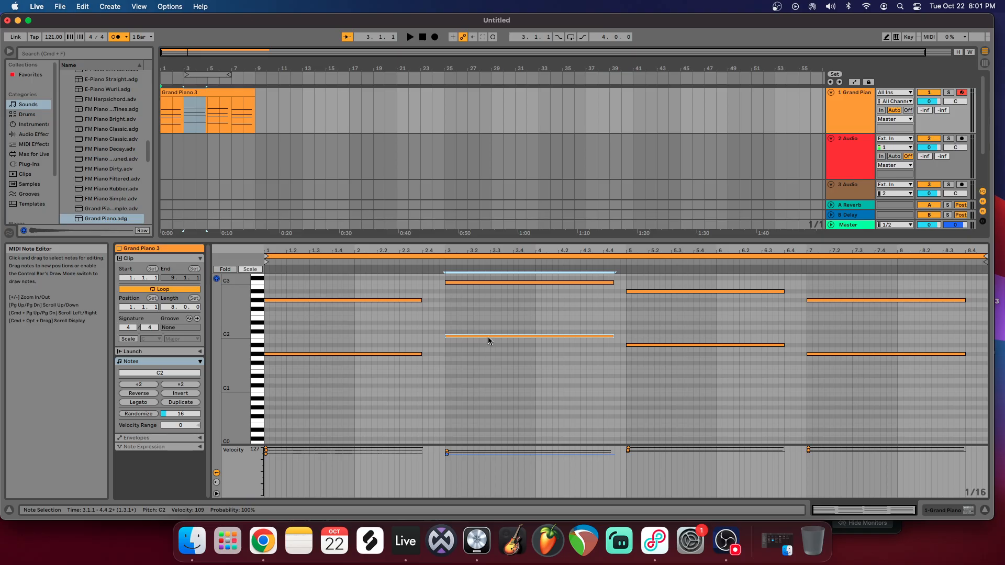
{"action": "left_click_drag", "start_coordinate": [487, 336], "coordinate": [491, 389]}
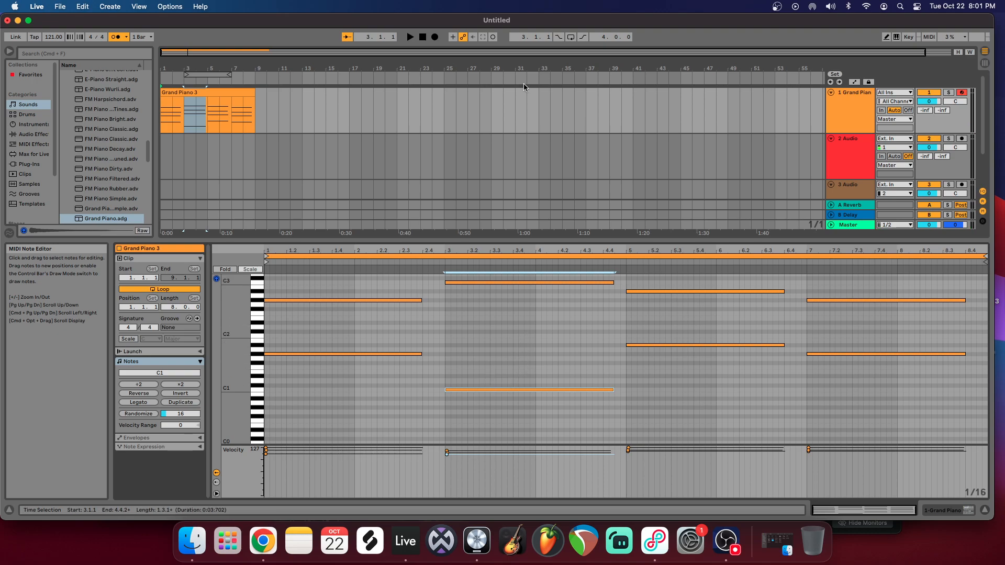
{"action": "left_click", "coordinate": [411, 38]}
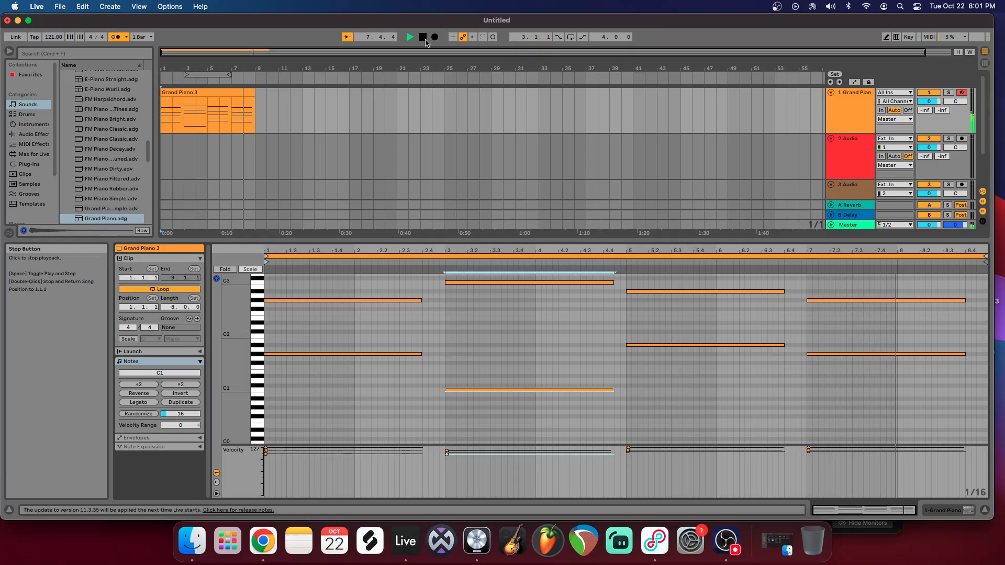
{"action": "left_click", "coordinate": [423, 37]}
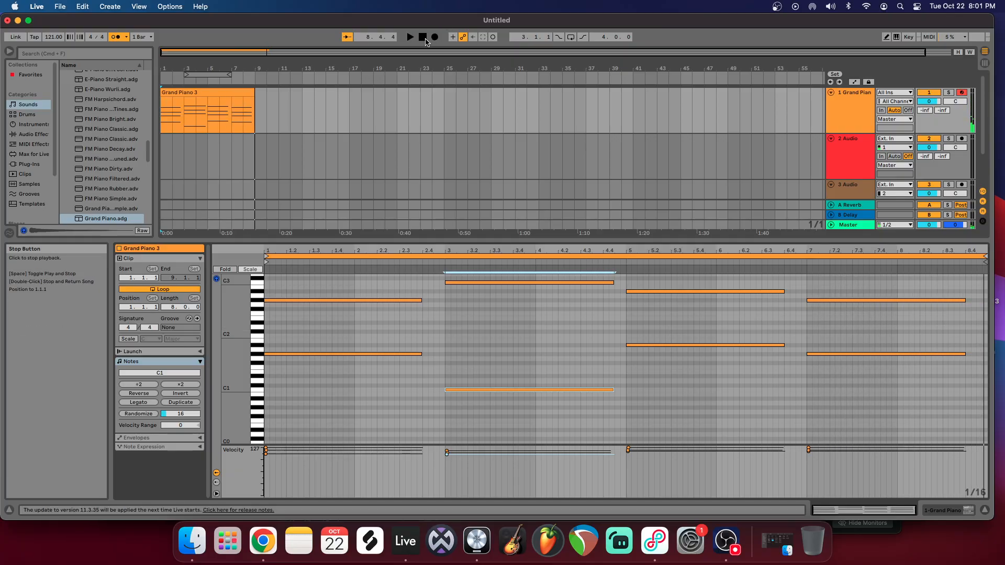
Step: Extend all the notes with Legato so each chord lasts until the next one, and clear the selection
{"action": "left_click_drag", "start_coordinate": [236, 327], "coordinate": [189, 343]}
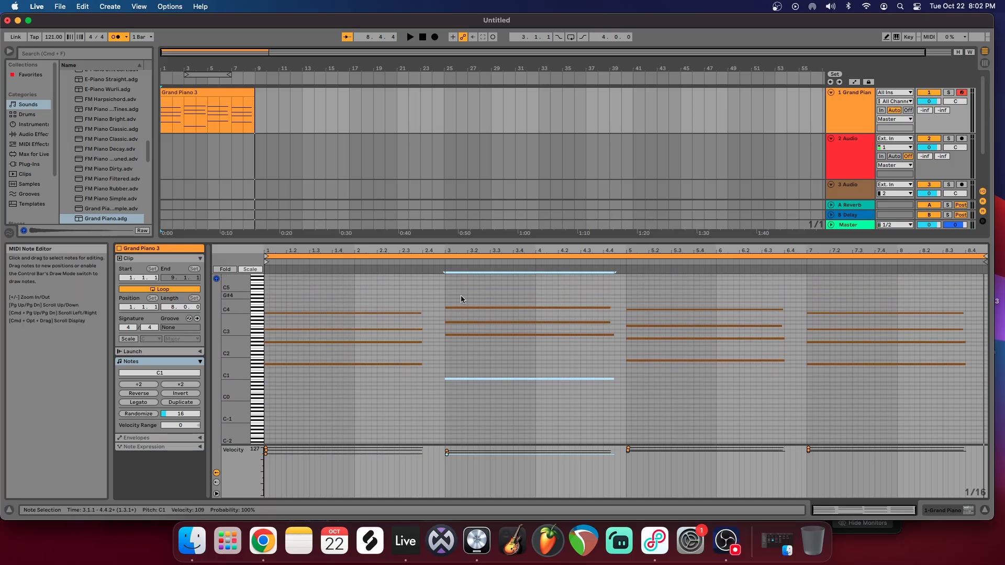
{"action": "left_click_drag", "start_coordinate": [379, 285], "coordinate": [872, 413]}
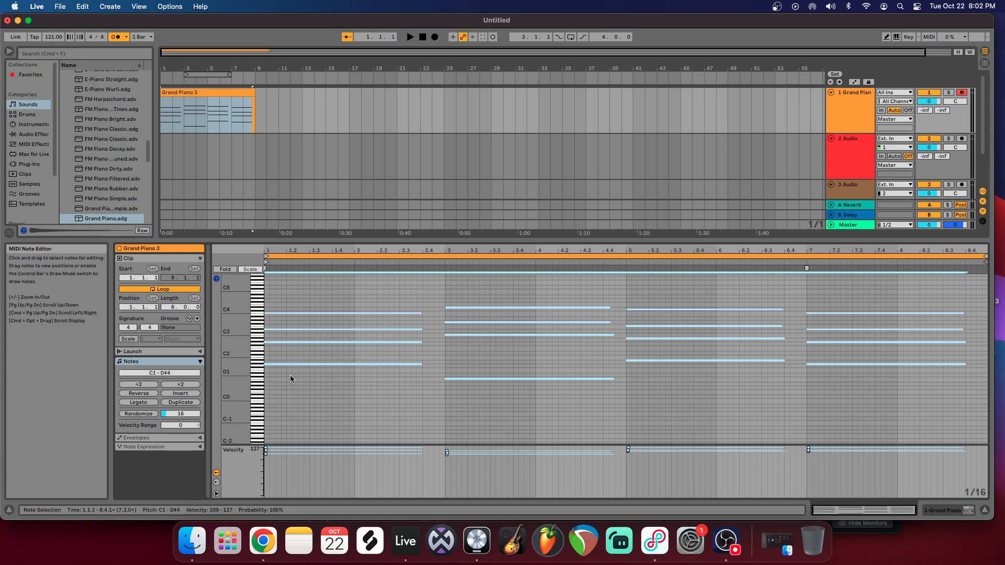
{"action": "left_click", "coordinate": [139, 402]}
{"action": "left_click_drag", "start_coordinate": [402, 286], "coordinate": [414, 390]}
{"action": "left_click_drag", "start_coordinate": [505, 285], "coordinate": [525, 400]}
{"action": "left_click_drag", "start_coordinate": [650, 287], "coordinate": [667, 382]}
{"action": "left_click_drag", "start_coordinate": [839, 299], "coordinate": [858, 439]}
{"action": "left_click", "coordinate": [727, 376]}
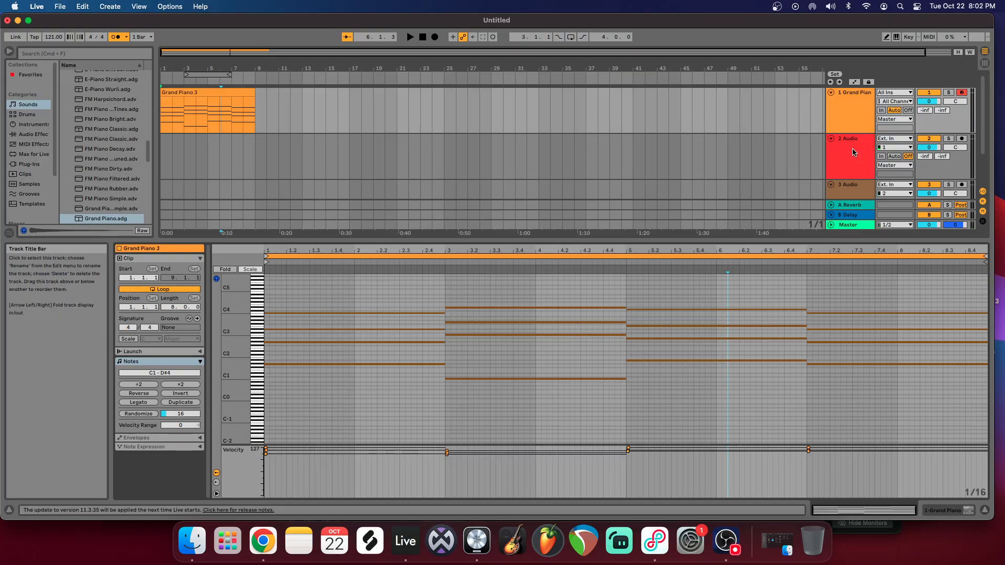
Step: Play the legato chords from the start of the arrangement and look over the tracks below the piano
{"action": "scroll", "coordinate": [853, 152], "scroll_direction": "down", "scroll_amount": 3}
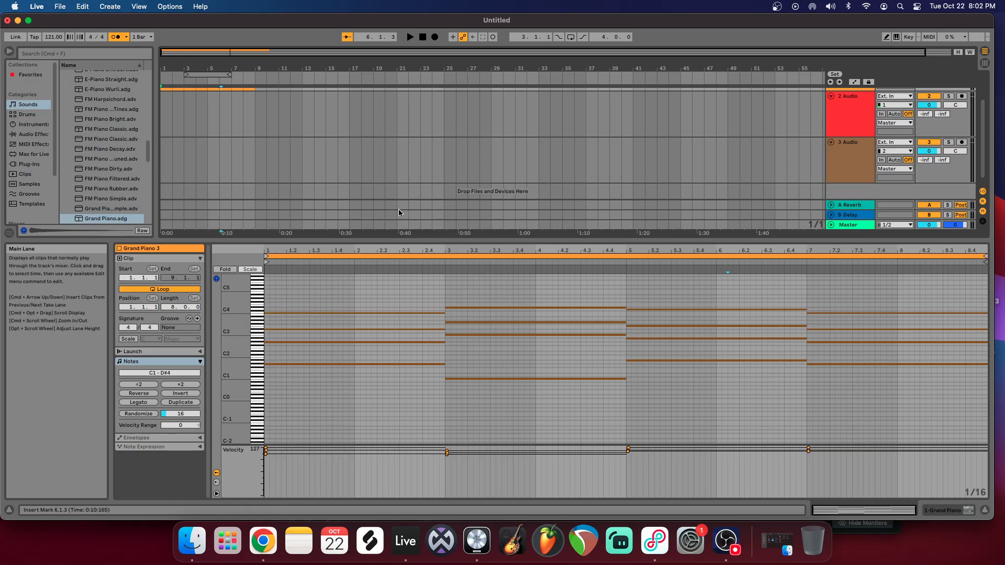
{"action": "scroll", "coordinate": [412, 128], "scroll_direction": "up", "scroll_amount": 3}
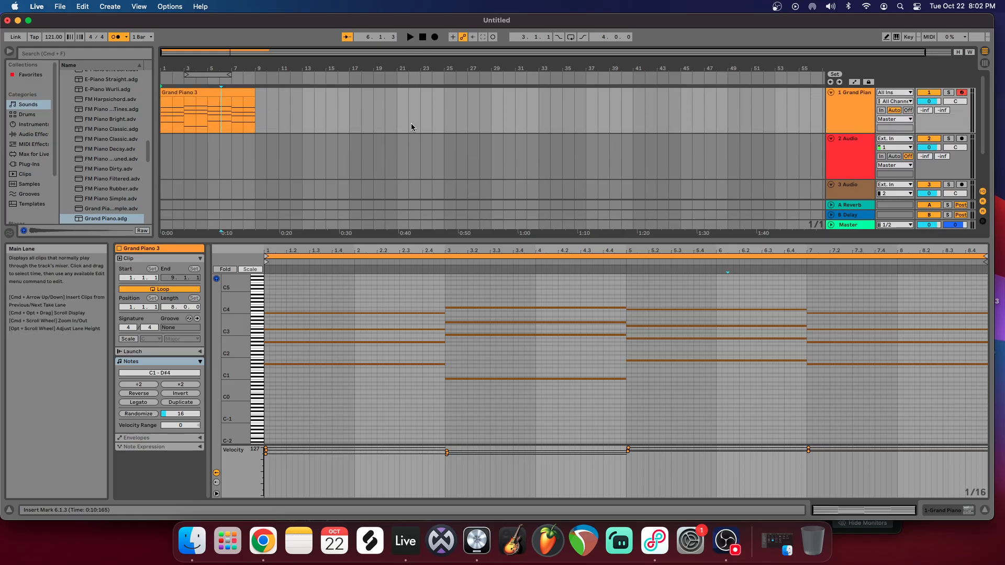
{"action": "left_click", "coordinate": [423, 39]}
{"action": "left_click", "coordinate": [413, 37]}
{"action": "scroll", "coordinate": [863, 191], "scroll_direction": "down", "scroll_amount": 3}
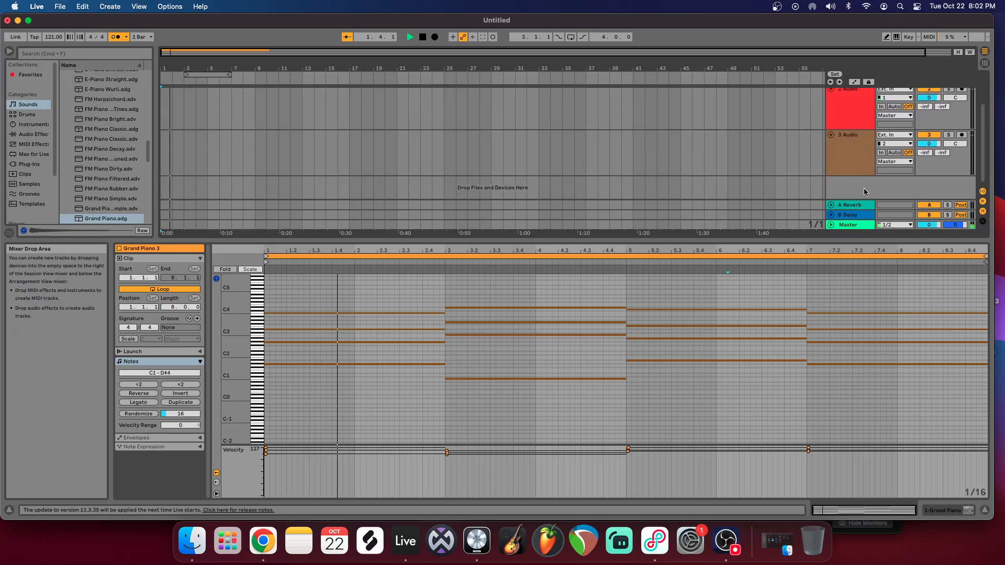
Step: Insert a new MIDI track directly below the first Grand Piano track and load Grand Piano.adg onto it
{"action": "right_click", "coordinate": [864, 189]}
{"action": "left_click", "coordinate": [883, 205]}
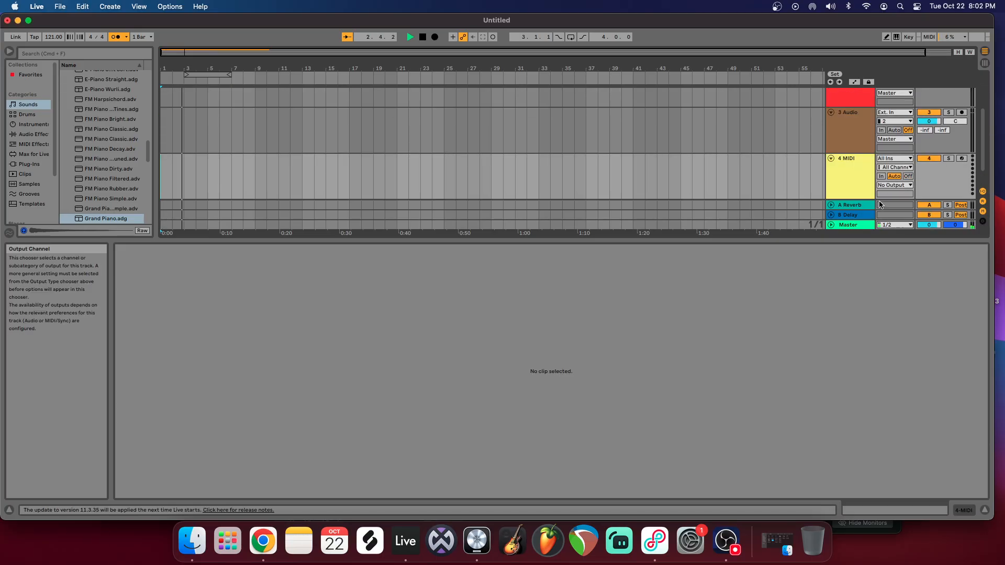
{"action": "scroll", "coordinate": [854, 94], "scroll_direction": "up", "scroll_amount": 2}
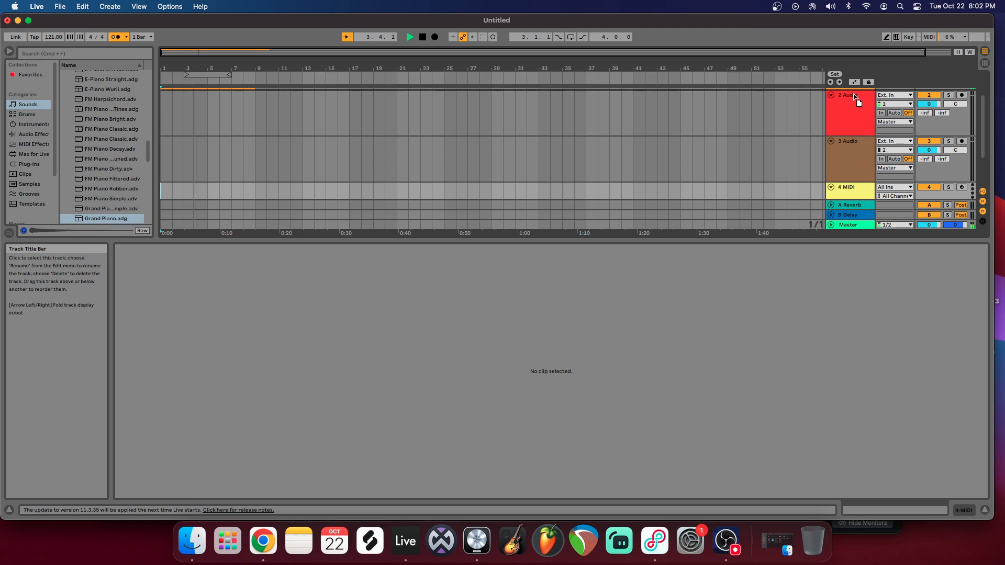
{"action": "scroll", "coordinate": [855, 97], "scroll_direction": "up", "scroll_amount": 2}
{"action": "left_click_drag", "start_coordinate": [862, 132], "coordinate": [860, 135]}
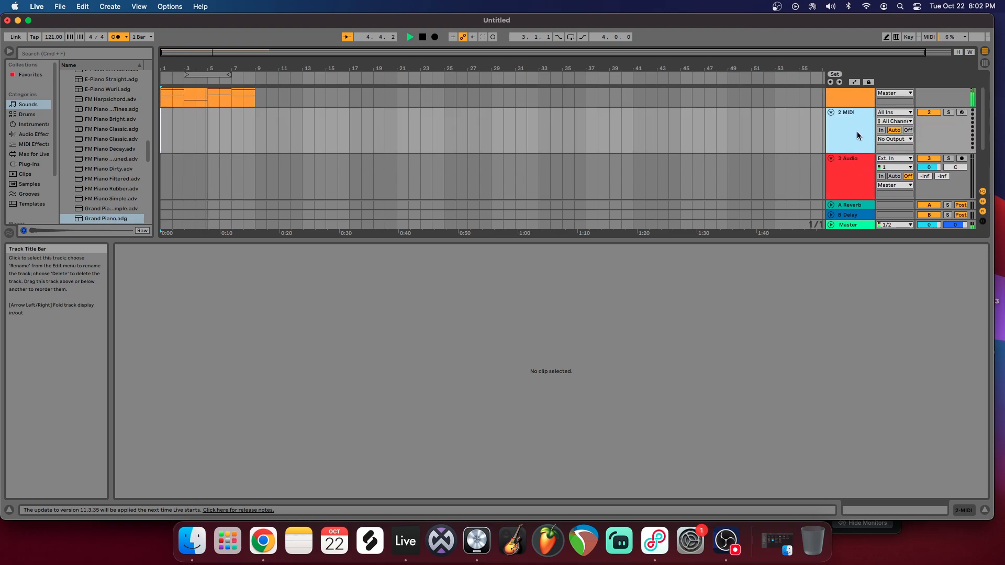
{"action": "scroll", "coordinate": [816, 161], "scroll_direction": "up", "scroll_amount": 2}
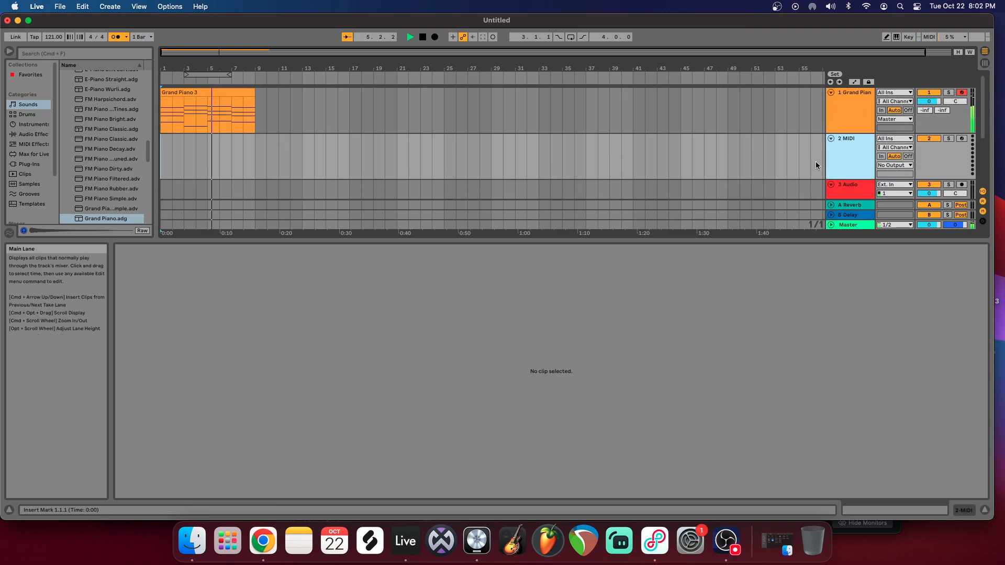
{"action": "left_click", "coordinate": [120, 220]}
{"action": "double_click", "coordinate": [120, 220]}
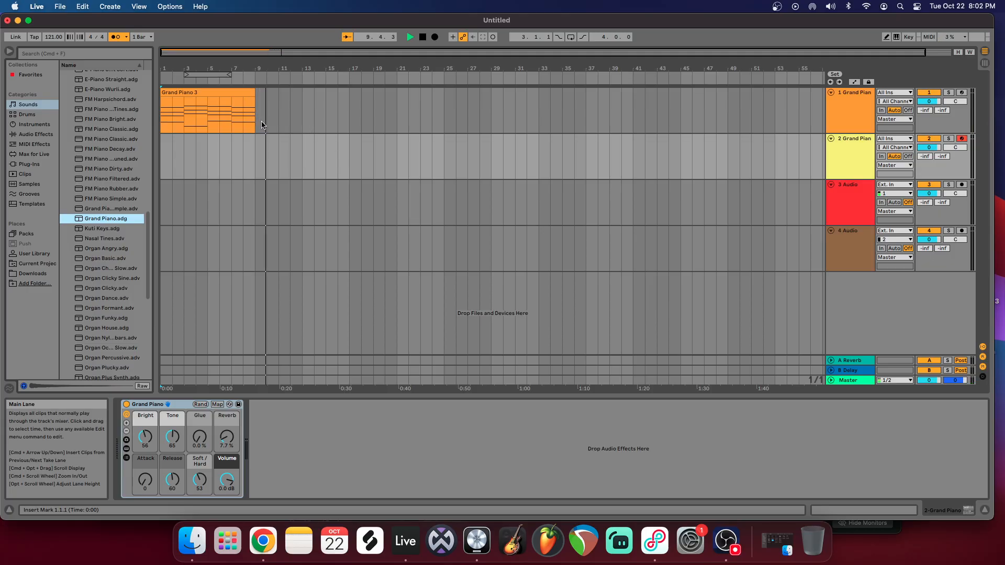
Step: Set the arrangement loop to the eight bars of the chord clip, starting at 1.1.1, and turn looping on
{"action": "left_click", "coordinate": [239, 93]}
{"action": "left_click", "coordinate": [410, 37]}
{"action": "left_click", "coordinate": [857, 512]}
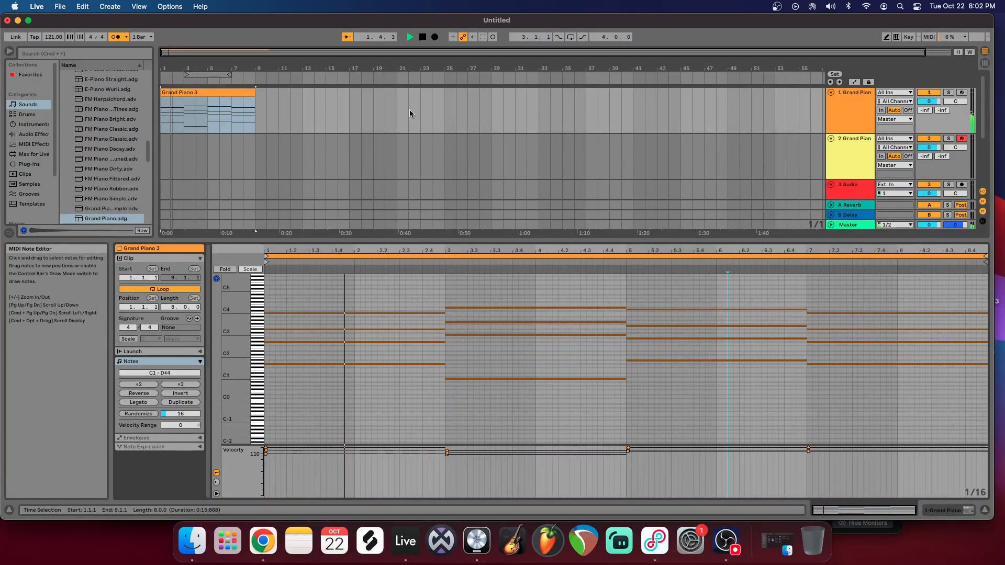
{"action": "left_click_drag", "start_coordinate": [229, 75], "coordinate": [254, 75]}
{"action": "left_click_drag", "start_coordinate": [184, 75], "coordinate": [164, 75]}
{"action": "right_click", "coordinate": [186, 78]}
{"action": "left_click", "coordinate": [198, 80]}
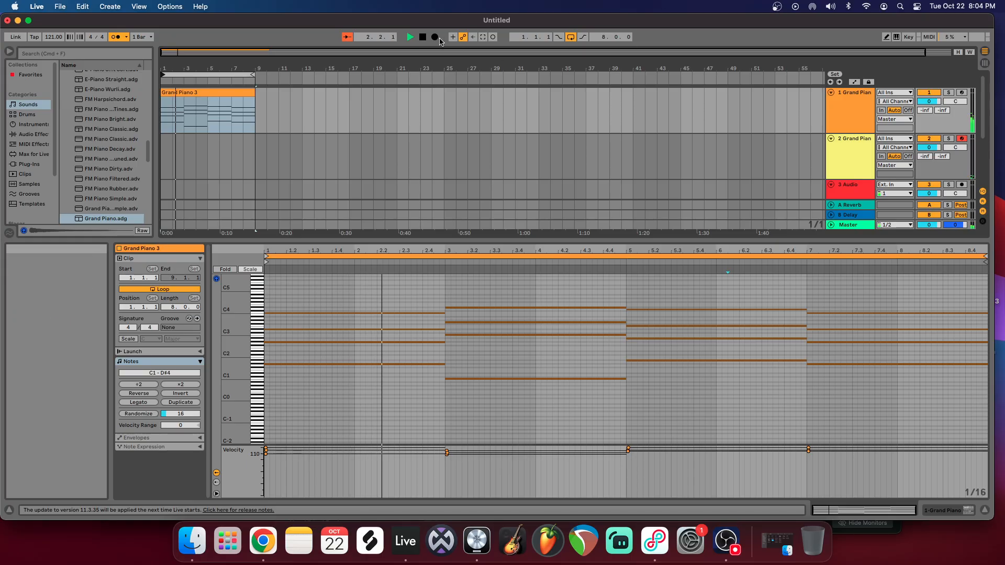
Step: Record a melody on the second Grand Piano track from bar 1 over the looping chords, and stop
{"action": "left_click", "coordinate": [422, 37]}
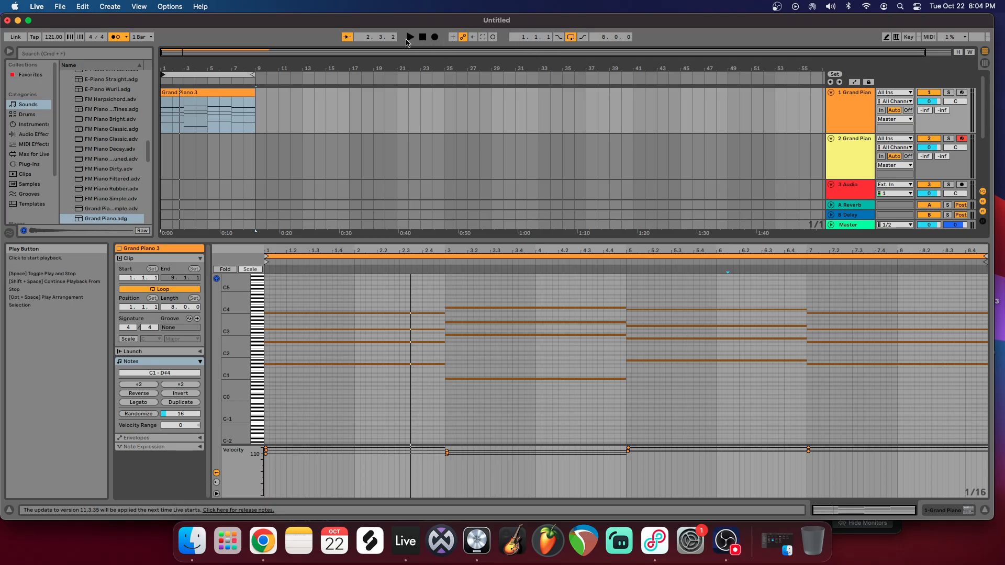
{"action": "left_click", "coordinate": [162, 154]}
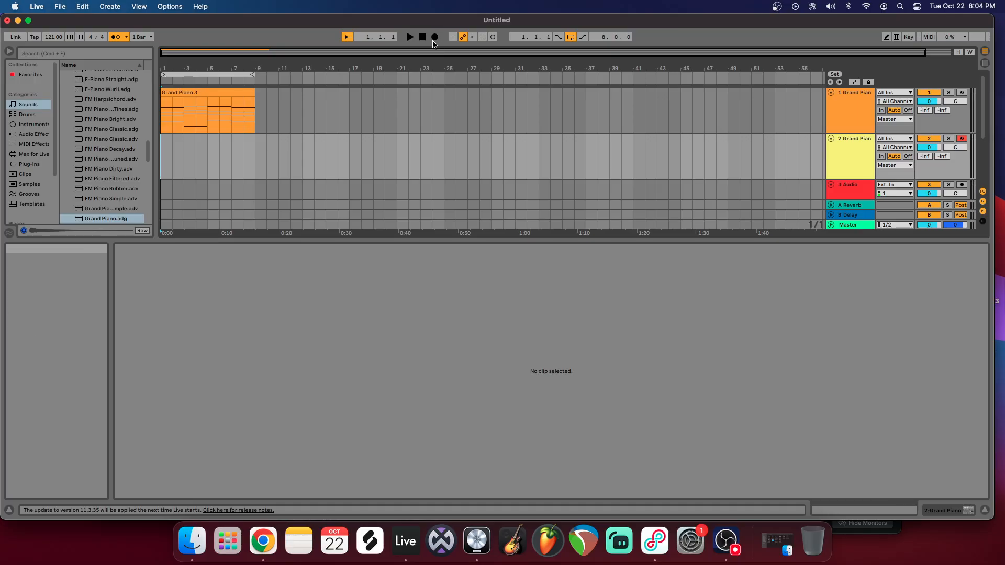
{"action": "left_click", "coordinate": [438, 38]}
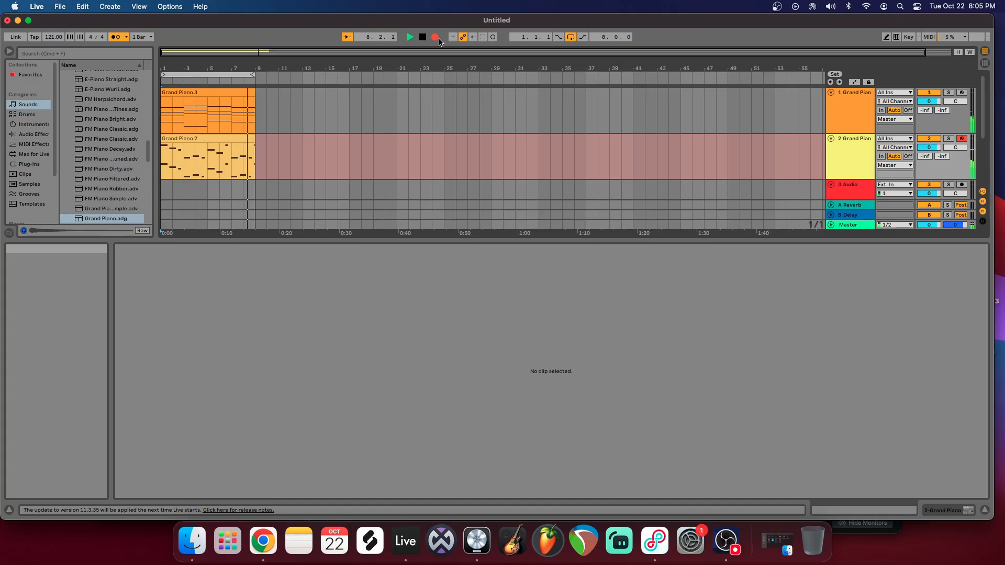
{"action": "key", "text": "space"}
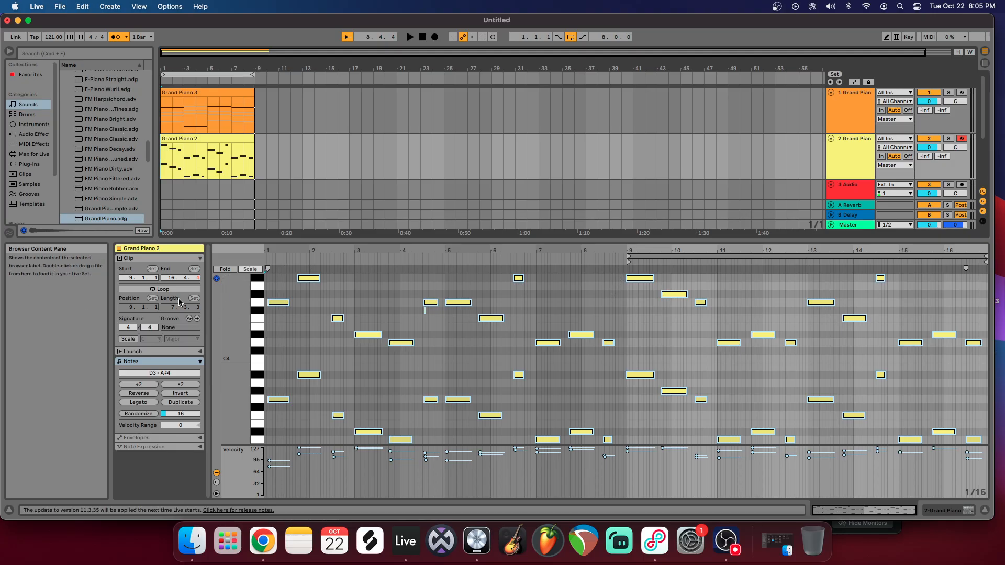
Step: Extend the chord clip and the recorded melody clip so both run from bar 1 to bar 17
{"action": "left_click_drag", "start_coordinate": [255, 97], "coordinate": [349, 100]}
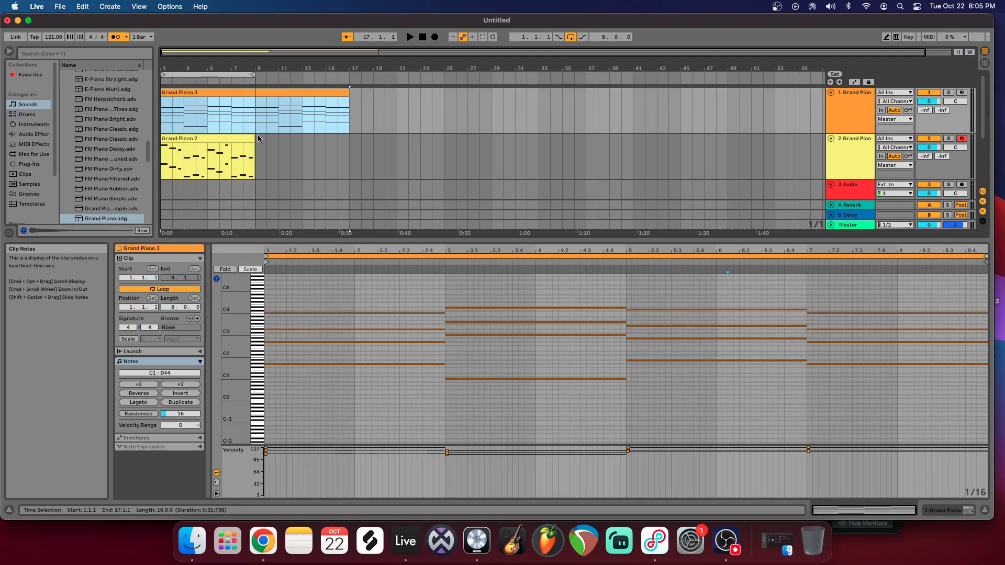
{"action": "left_click_drag", "start_coordinate": [255, 139], "coordinate": [334, 139]}
{"action": "left_click_drag", "start_coordinate": [258, 139], "coordinate": [161, 140]}
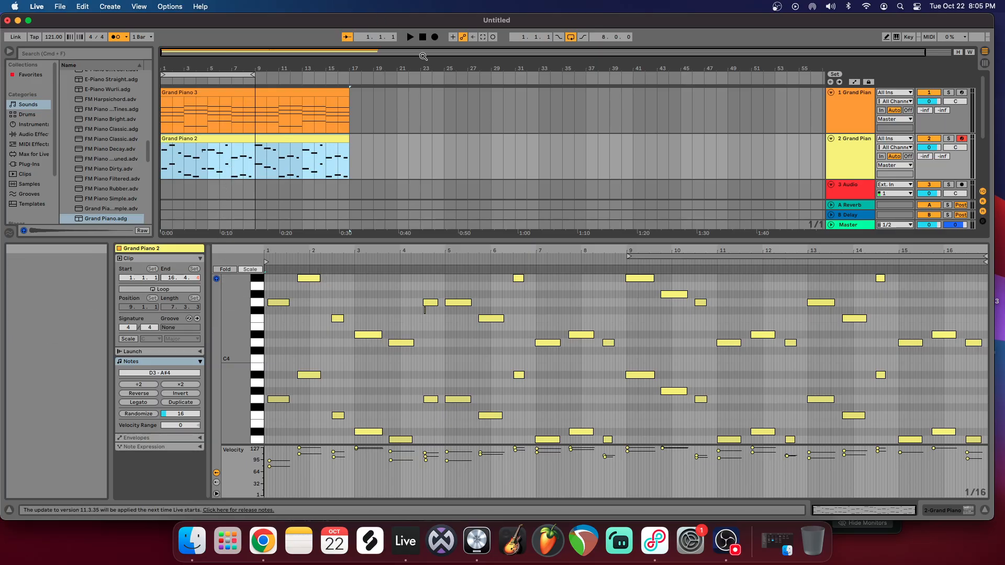
Step: Play the chords and melody together from the start of the arrangement, and stop
{"action": "left_click", "coordinate": [422, 38]}
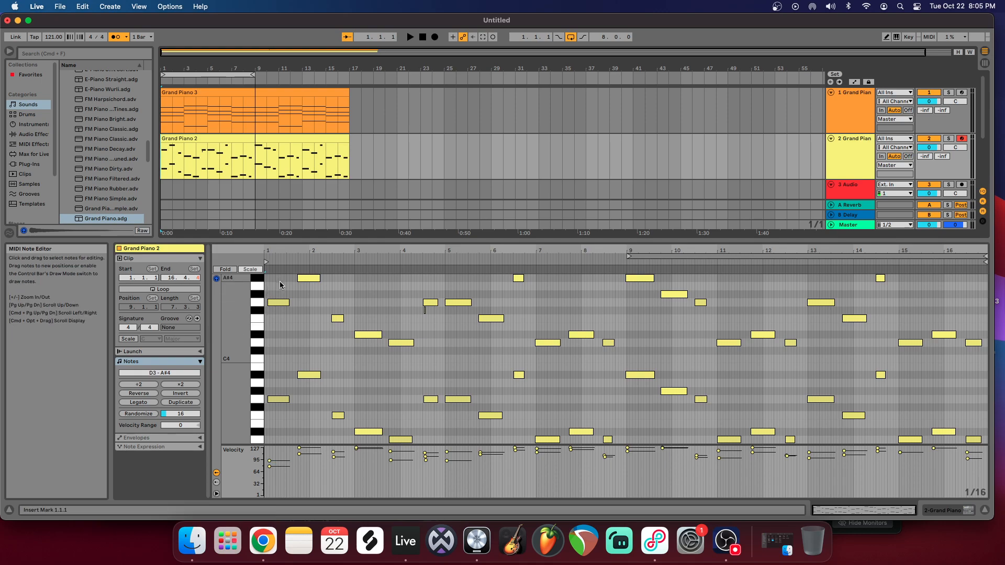
{"action": "left_click", "coordinate": [410, 37]}
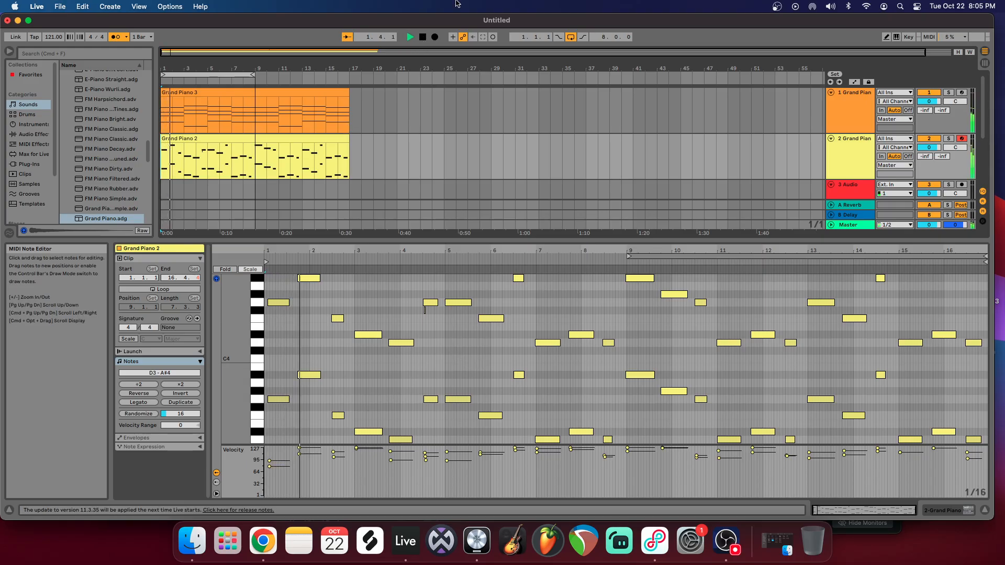
{"action": "left_click", "coordinate": [423, 37]}
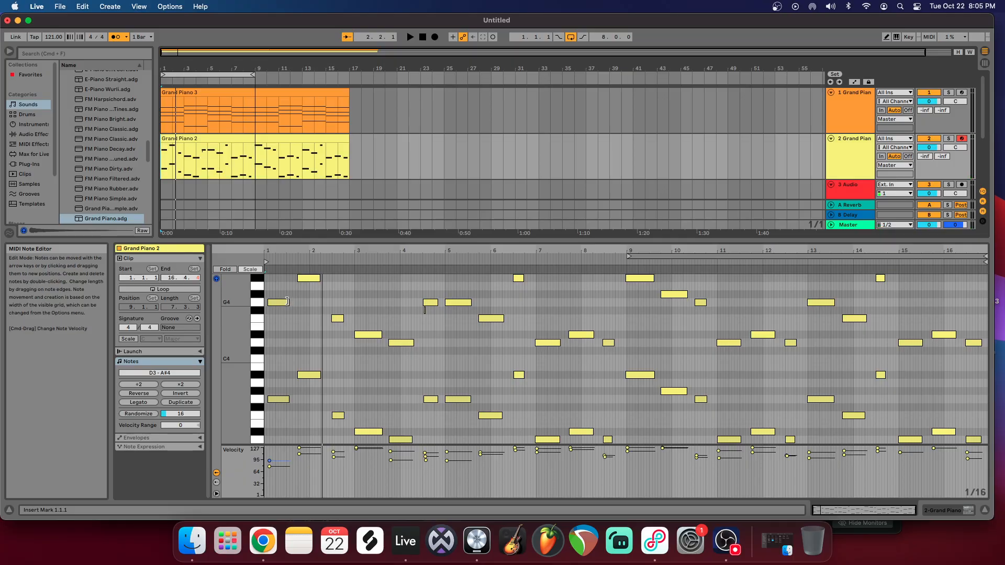
{"action": "key", "text": "super+a"}
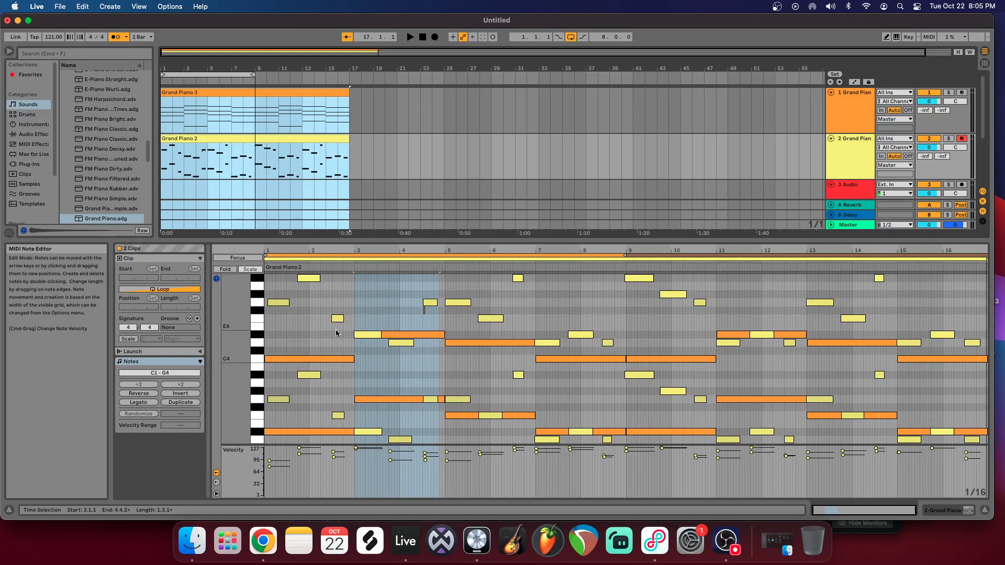
{"action": "left_click", "coordinate": [461, 288]}
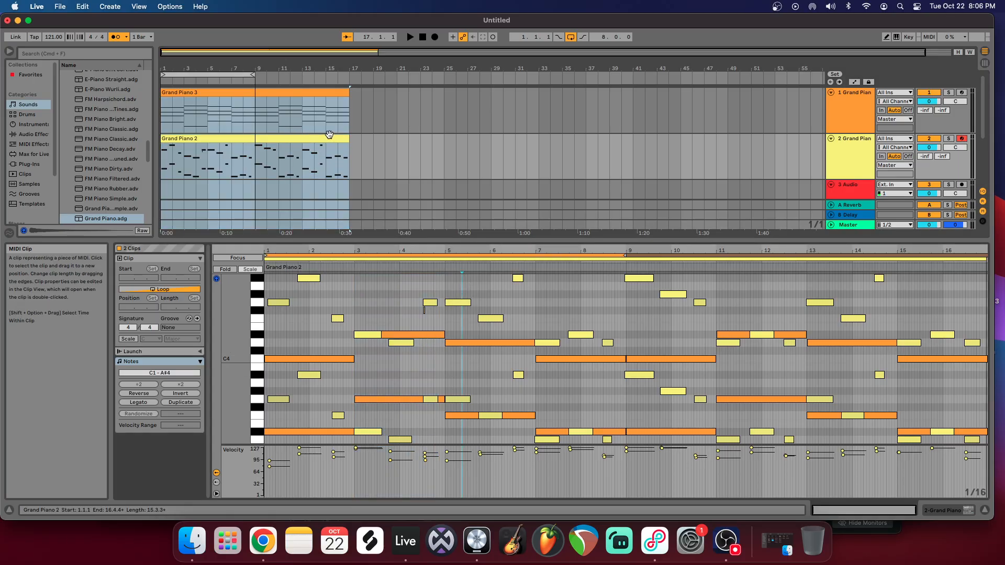
{"action": "left_click", "coordinate": [836, 154]}
{"action": "left_click", "coordinate": [234, 136]}
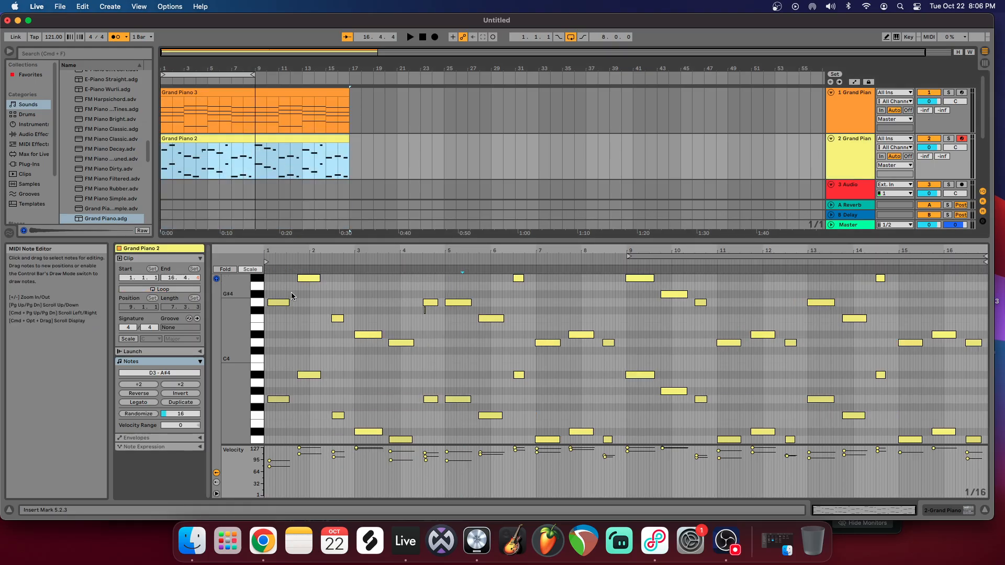
{"action": "key", "text": "super+a"}
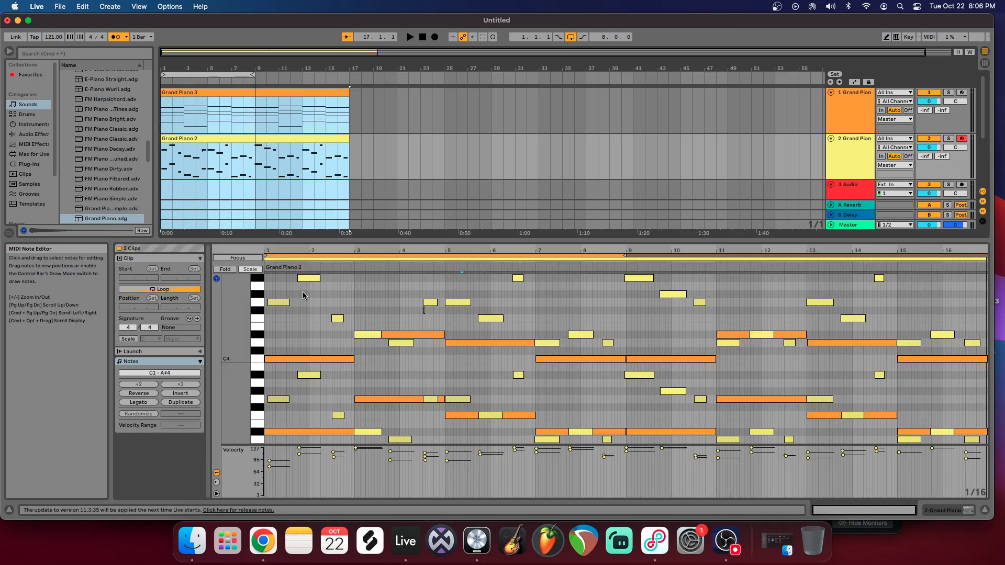
{"action": "left_click", "coordinate": [370, 301]}
{"action": "left_click_drag", "start_coordinate": [238, 303], "coordinate": [220, 309]}
{"action": "left_click", "coordinate": [432, 161]}
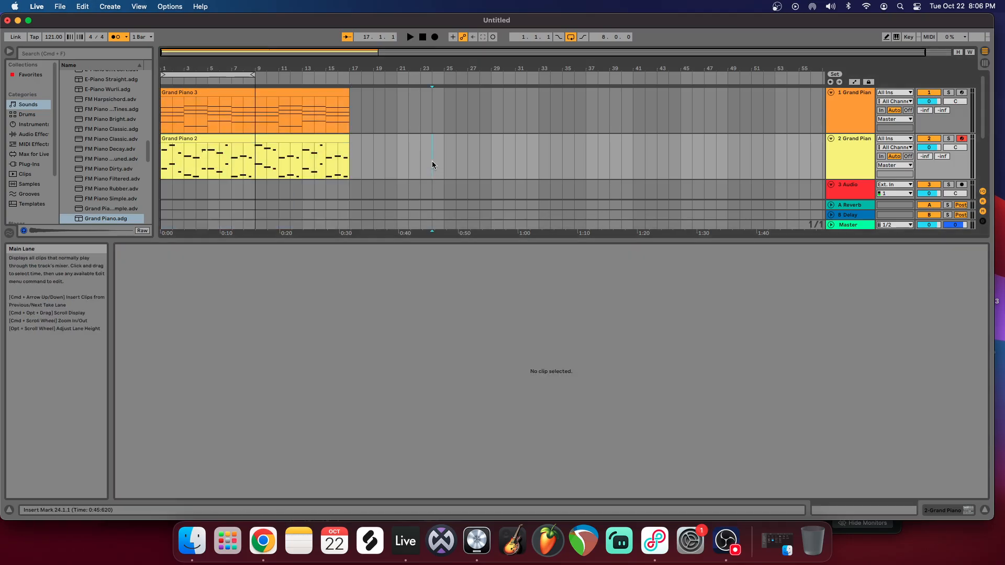
Step: Quantize all notes of the melody clip and line up its first G3 and G4 notes with 1.1.1
{"action": "left_click", "coordinate": [314, 156]}
{"action": "left_click_drag", "start_coordinate": [234, 340], "coordinate": [221, 343]}
{"action": "left_click_drag", "start_coordinate": [271, 283], "coordinate": [657, 394]}
{"action": "key", "text": "super+a"}
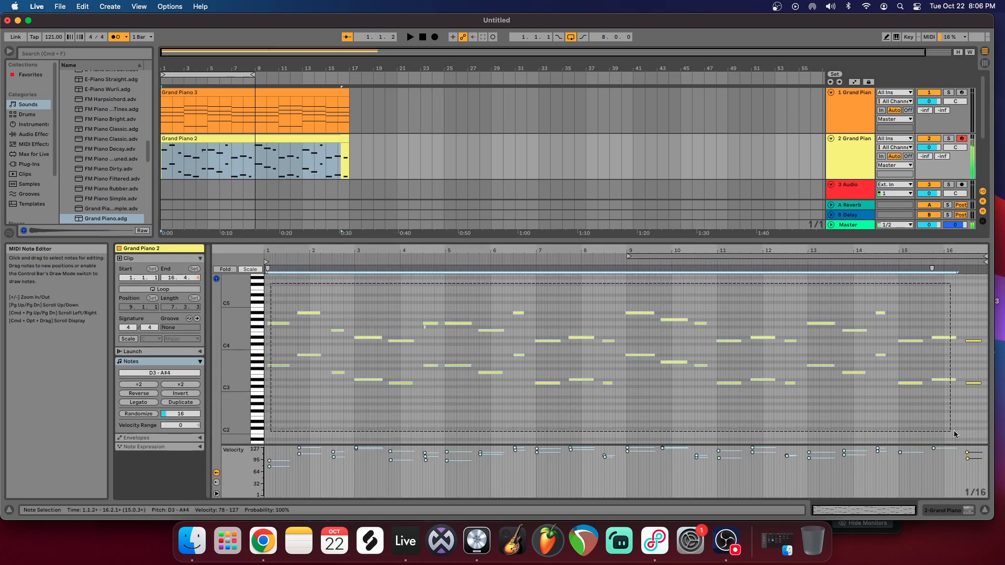
{"action": "right_click", "coordinate": [563, 304]}
{"action": "left_click", "coordinate": [580, 322]}
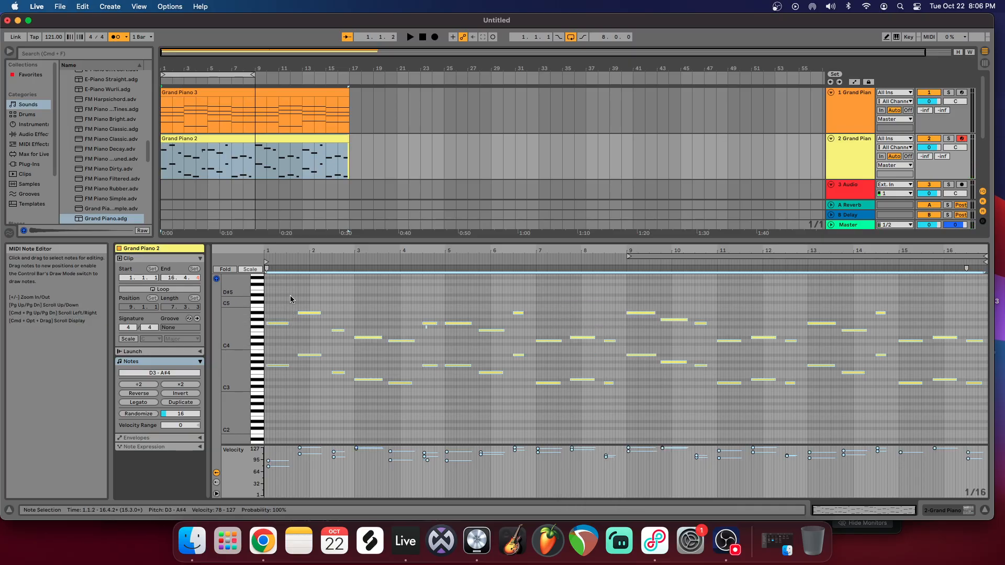
{"action": "left_click_drag", "start_coordinate": [285, 311], "coordinate": [278, 369]}
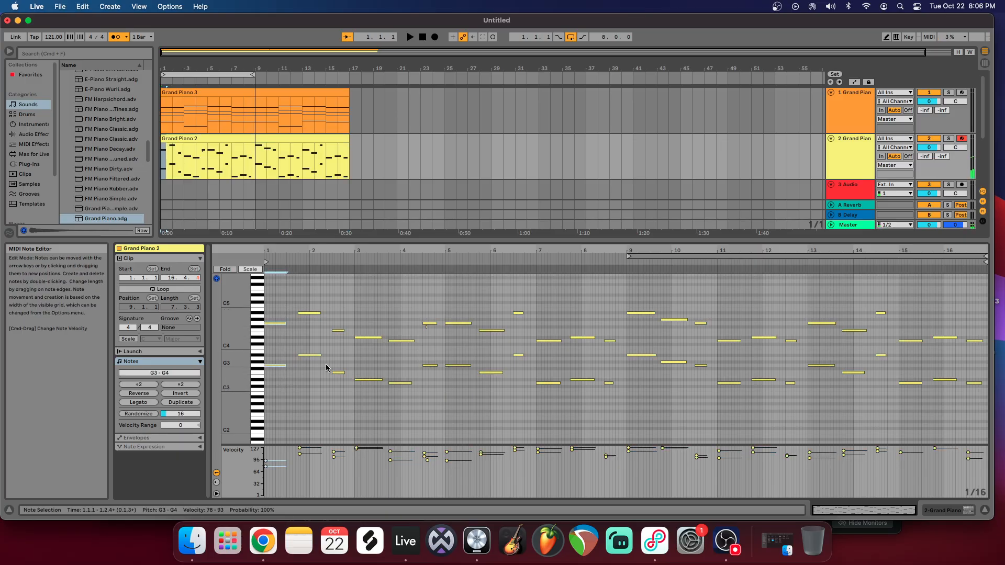
Step: Play the quantized melody with the chords and turn off the metronome
{"action": "left_click", "coordinate": [412, 39]}
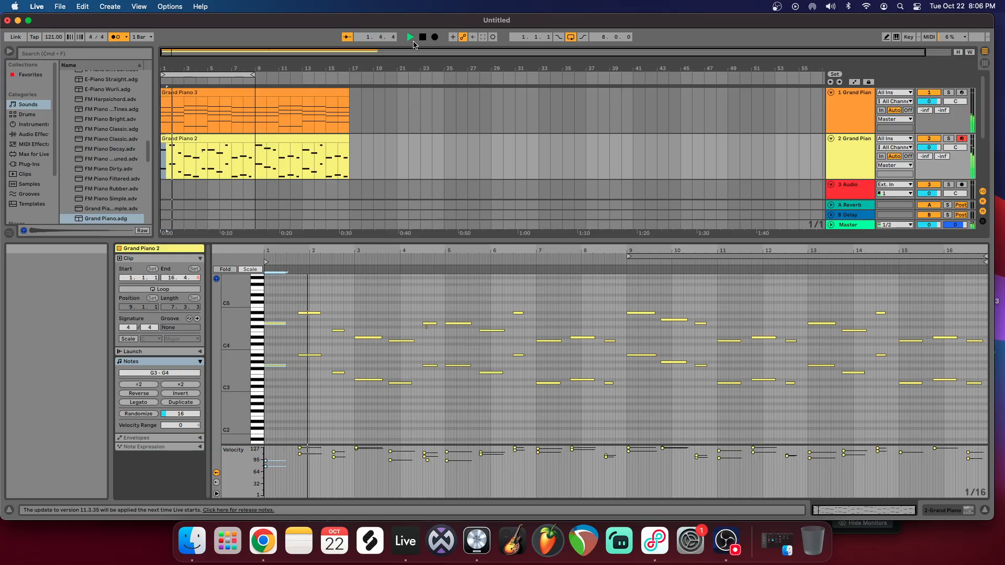
{"action": "left_click", "coordinate": [118, 40]}
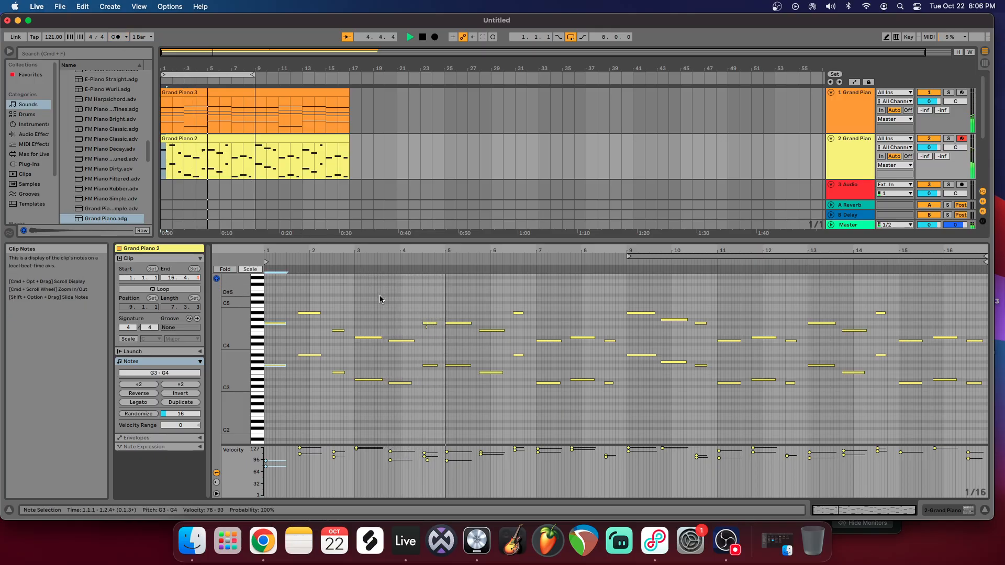
Step: Delete the stray very short note near 4.3 in the melody clip while playback continues
{"action": "left_click_drag", "start_coordinate": [437, 252], "coordinate": [440, 305]}
{"action": "left_click_drag", "start_coordinate": [411, 335], "coordinate": [390, 335]}
{"action": "key", "text": "Delete"}
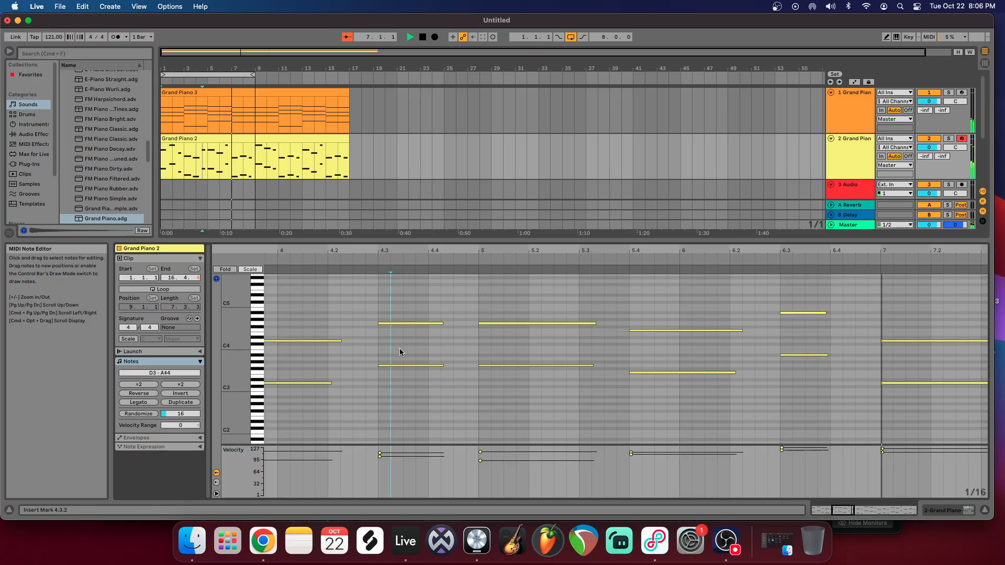
{"action": "left_click_drag", "start_coordinate": [477, 252], "coordinate": [474, 217]}
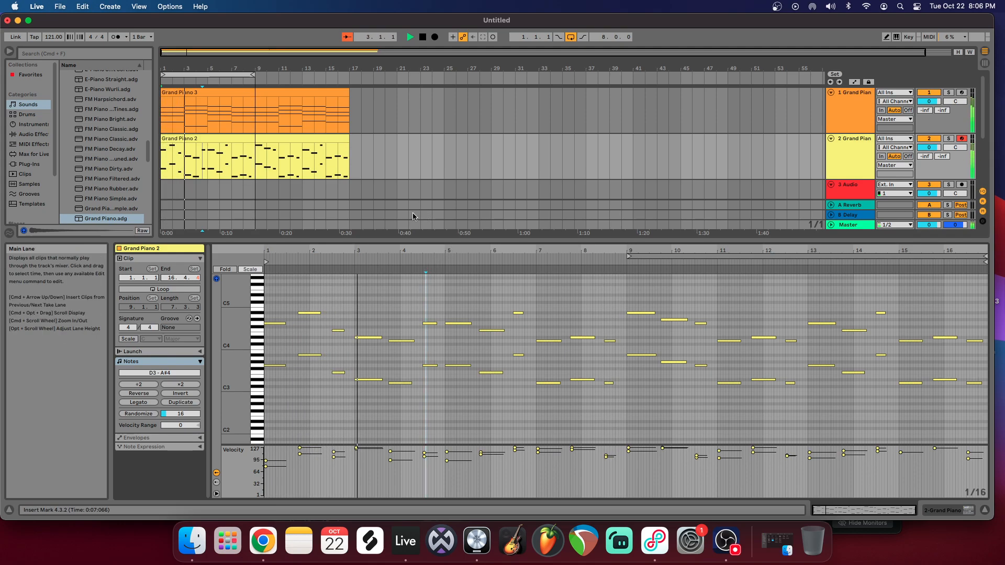
Step: Extend the arrangement loop to 16 bars so it ends at bar 17, play it through and stop
{"action": "left_click_drag", "start_coordinate": [253, 76], "coordinate": [333, 81]}
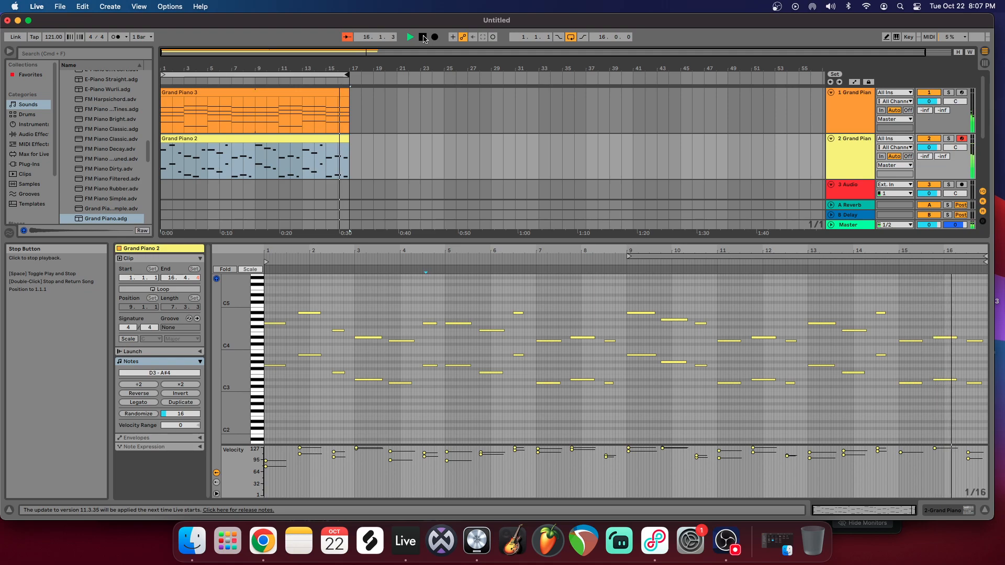
{"action": "left_click", "coordinate": [423, 39]}
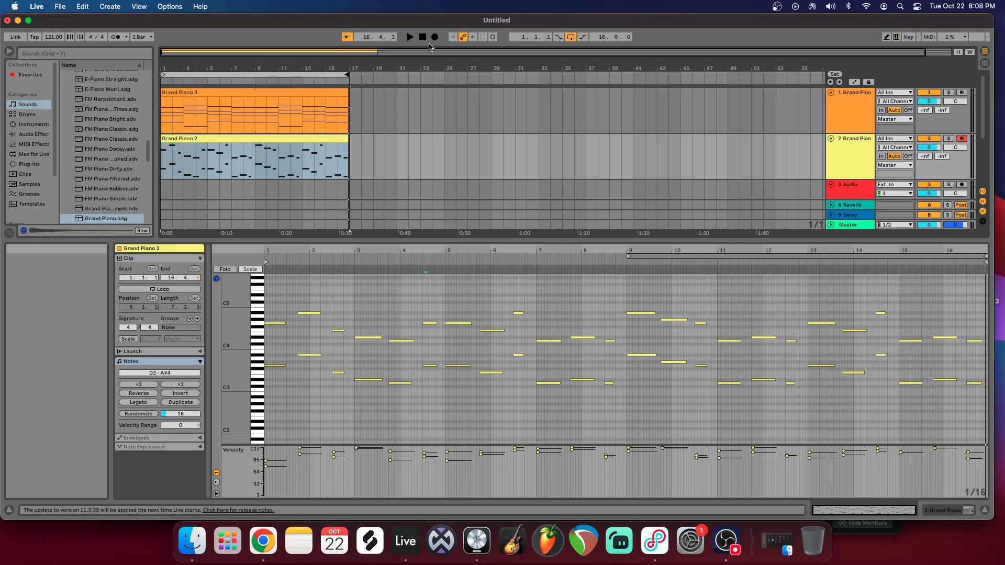
Step: Clear the clip selection, return to the start of the arrangement and play the chords and melody
{"action": "left_click", "coordinate": [396, 115]}
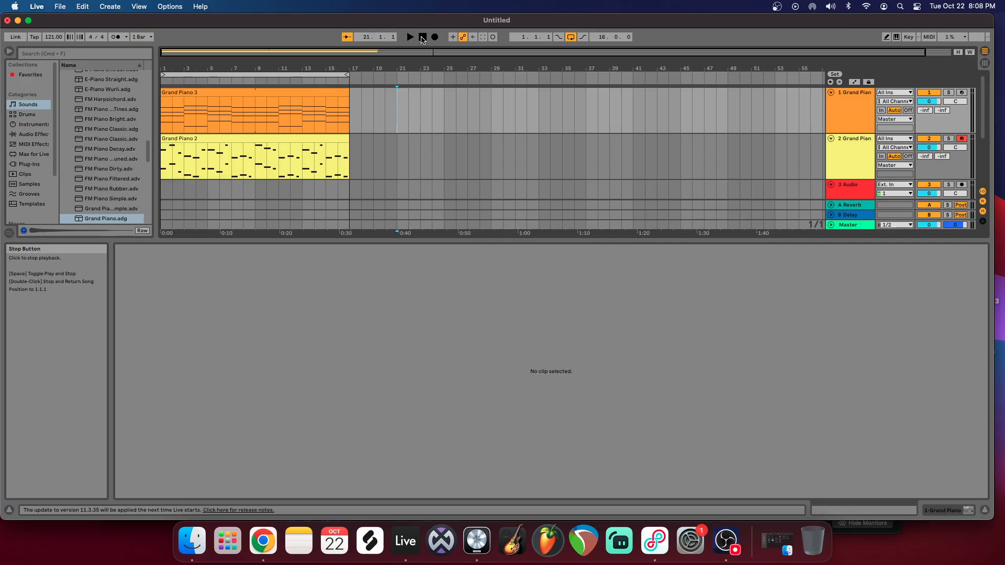
{"action": "left_click", "coordinate": [422, 39]}
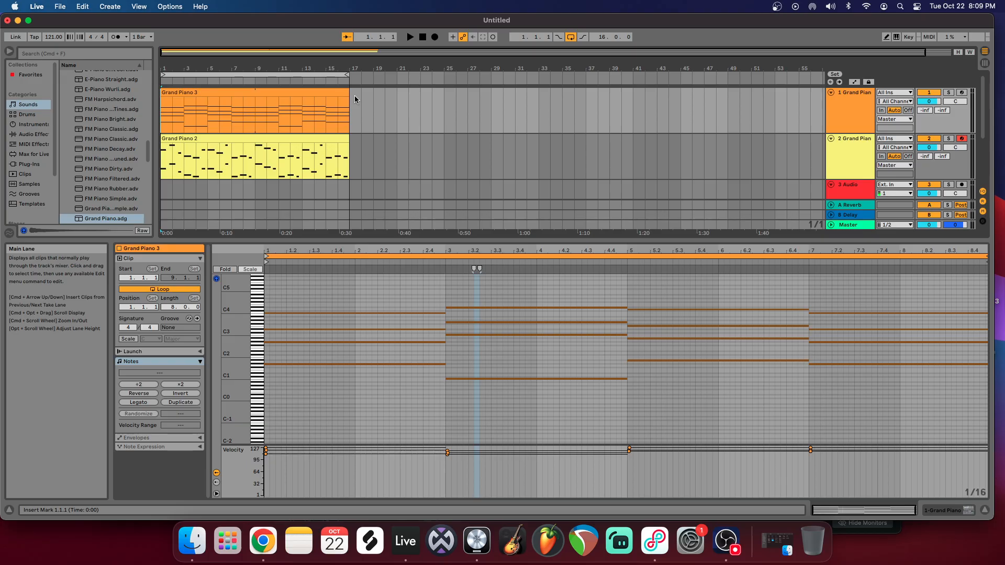
{"action": "key", "text": "space"}
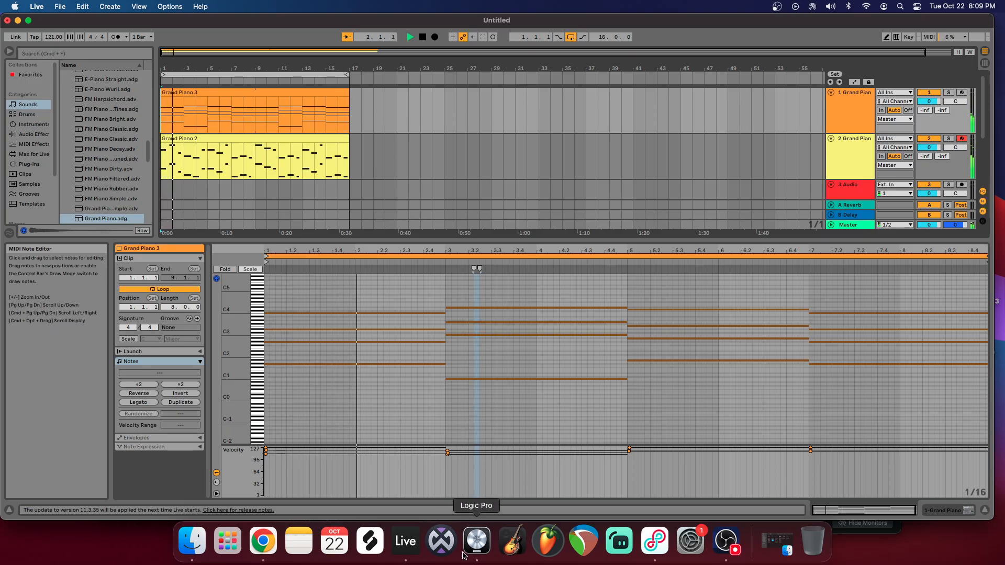
Step: Switch to OBS and stop the live stream
{"action": "left_click", "coordinate": [725, 545]}
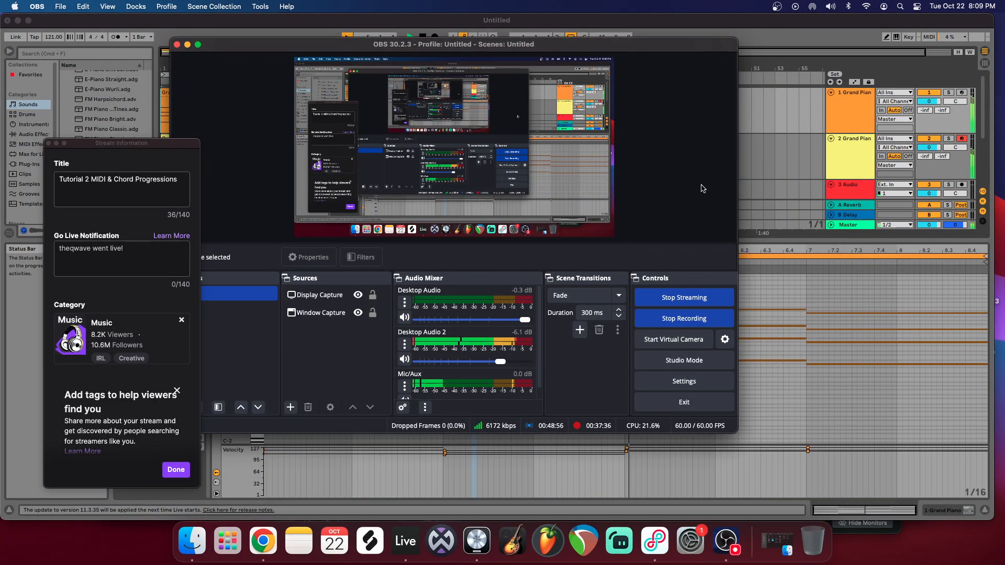
{"action": "left_click", "coordinate": [709, 303]}
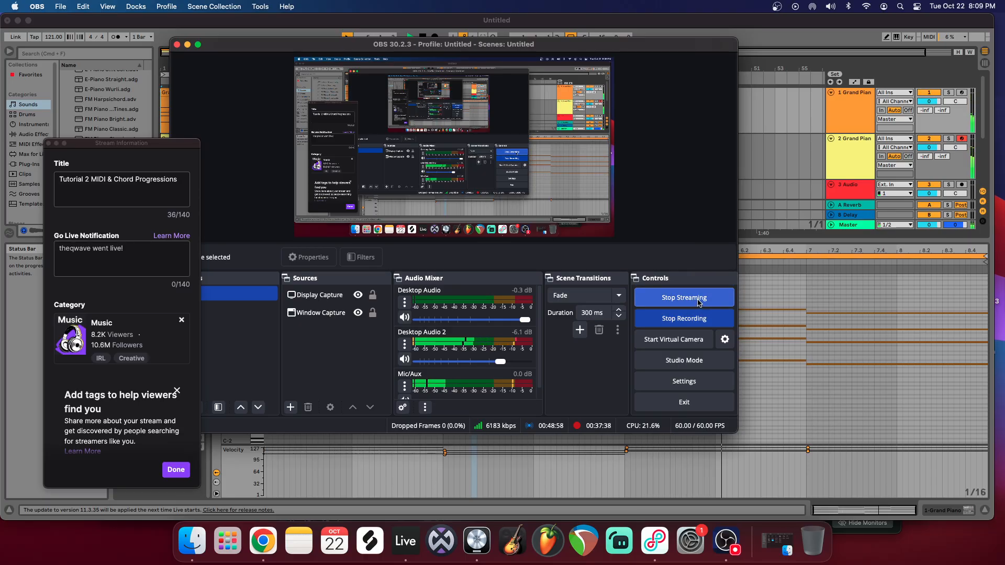